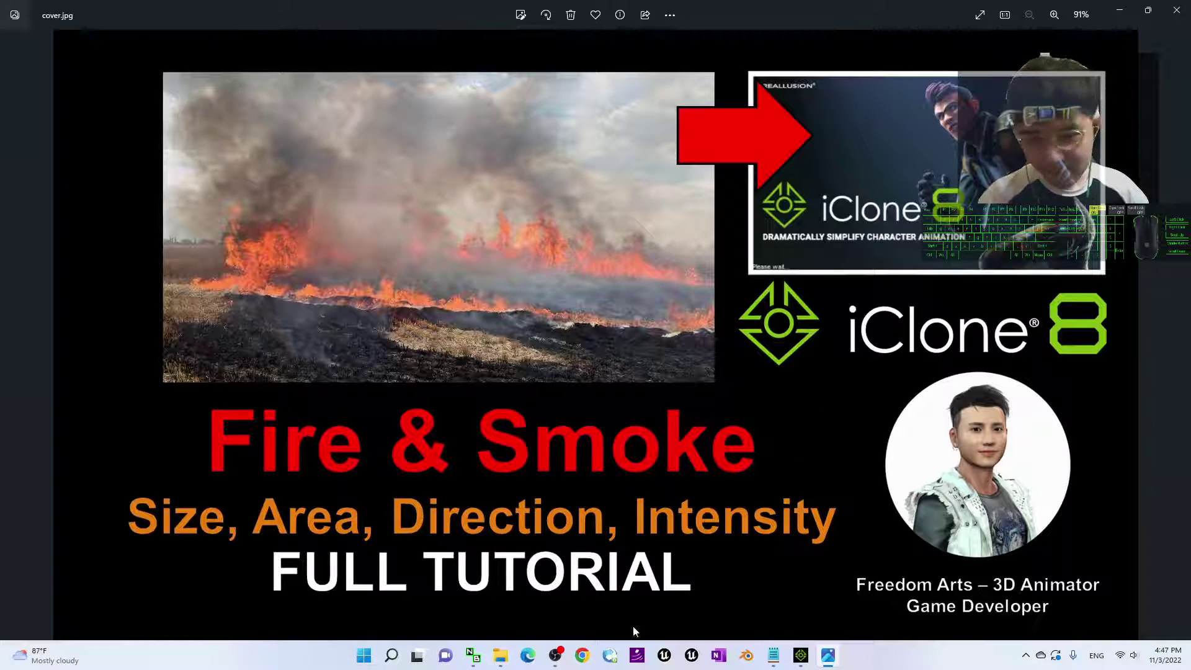
- Switch to iClone 8, decline the sign-up offer and apply the Standard workspace layout
click(804, 658)
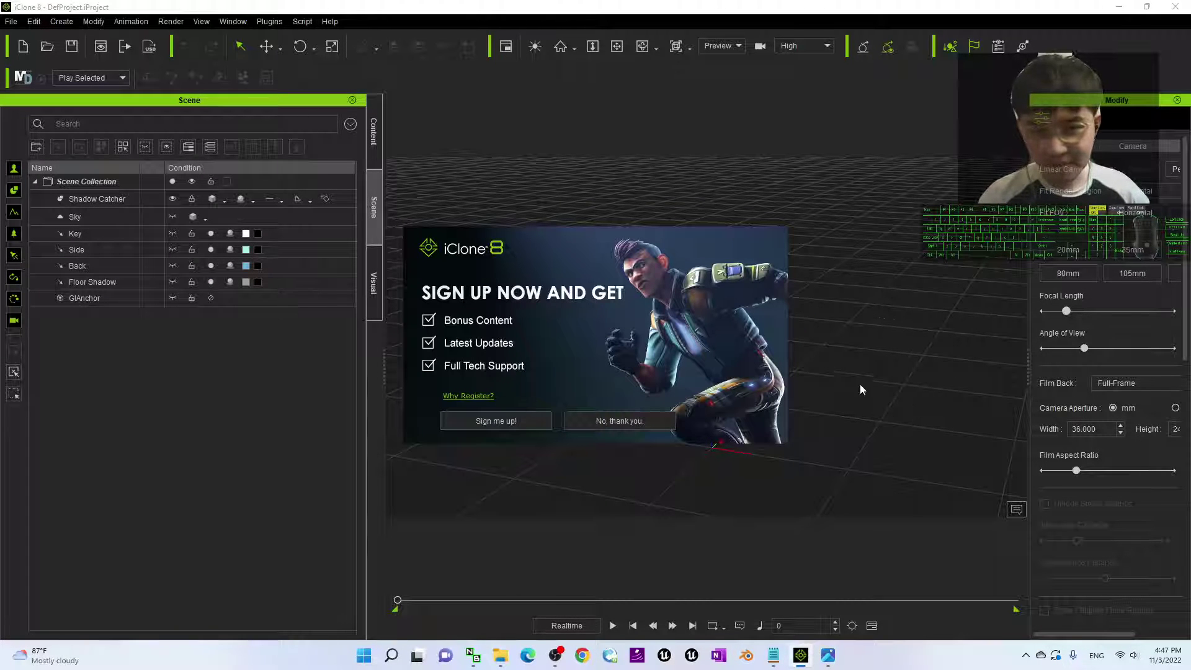
click(659, 420)
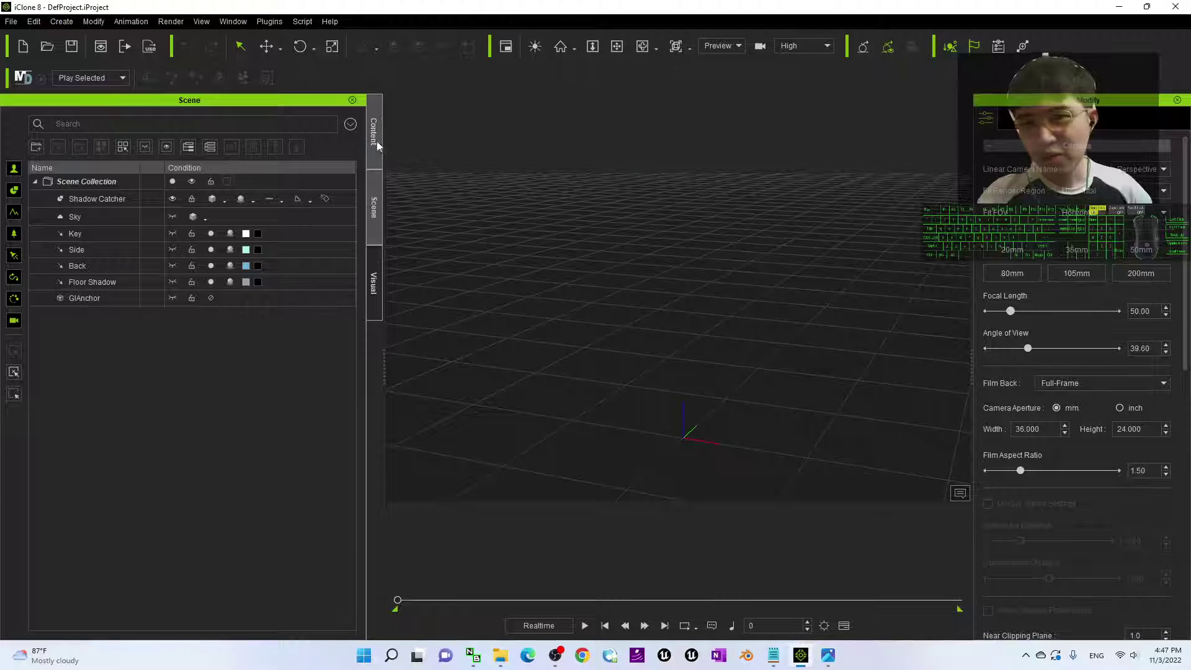
click(234, 22)
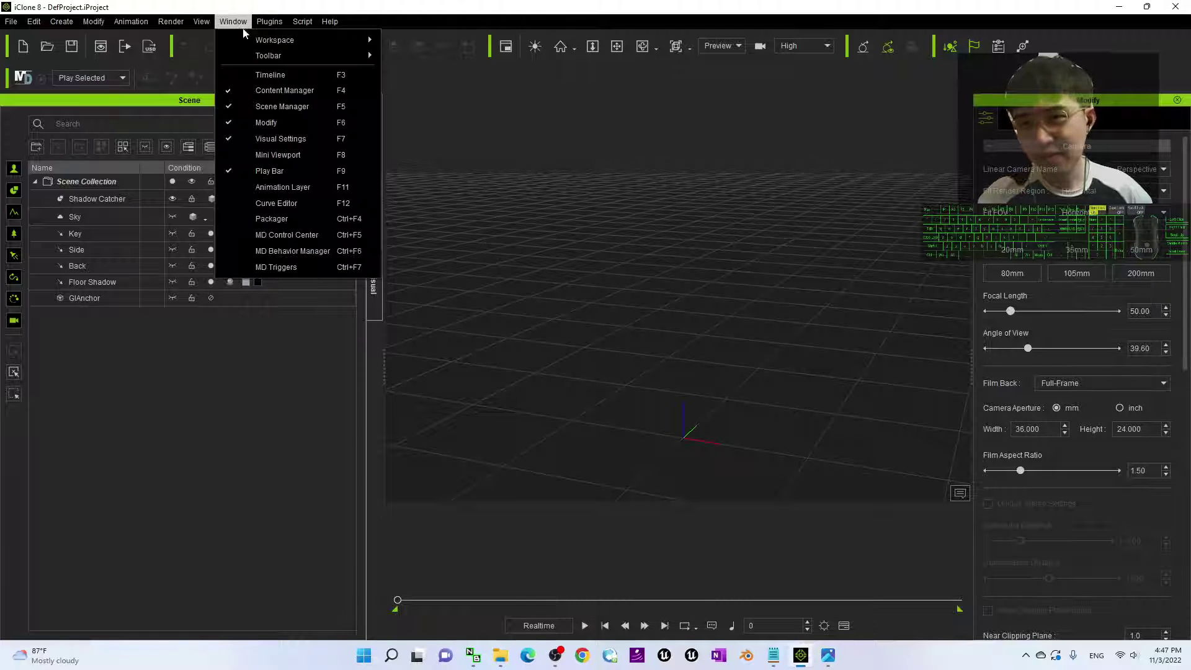
mouse_move(279, 40)
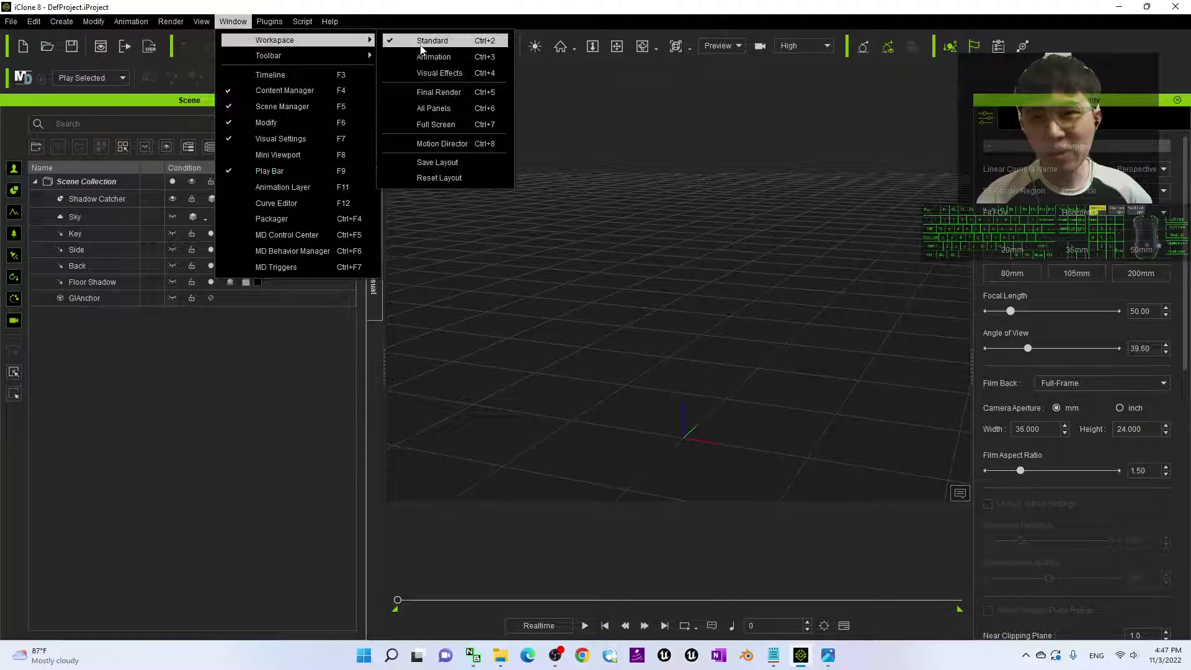
click(425, 43)
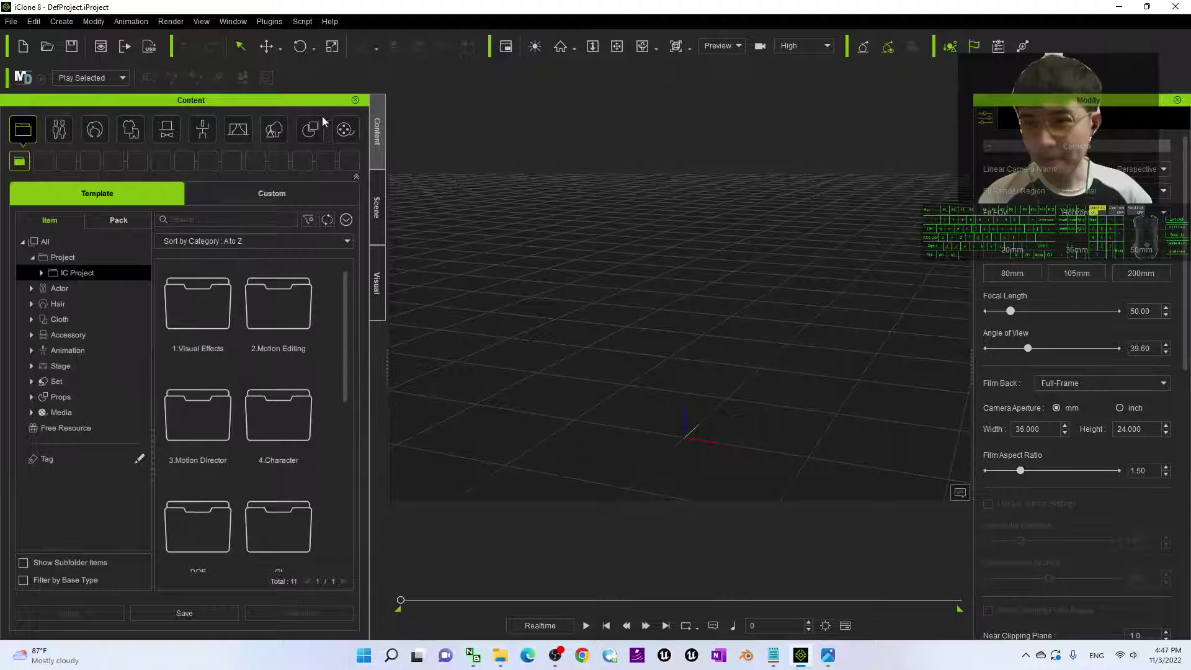
- Browse the Set content library to the legacy Fire and Smoke particle templates
click(274, 131)
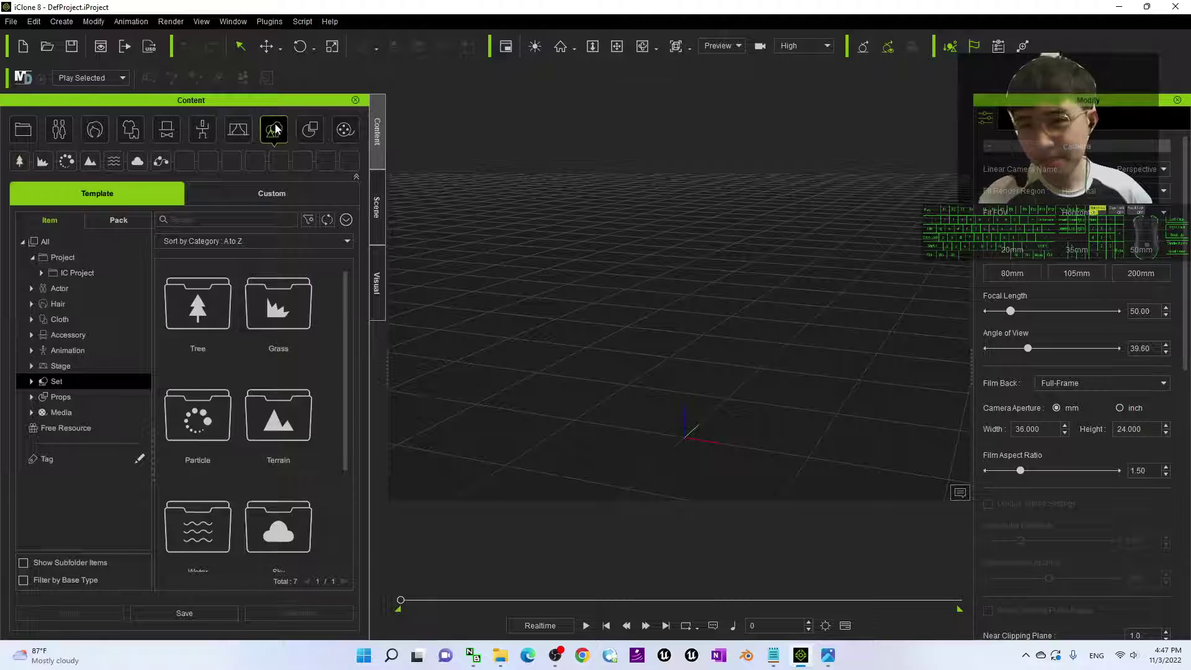
click(66, 161)
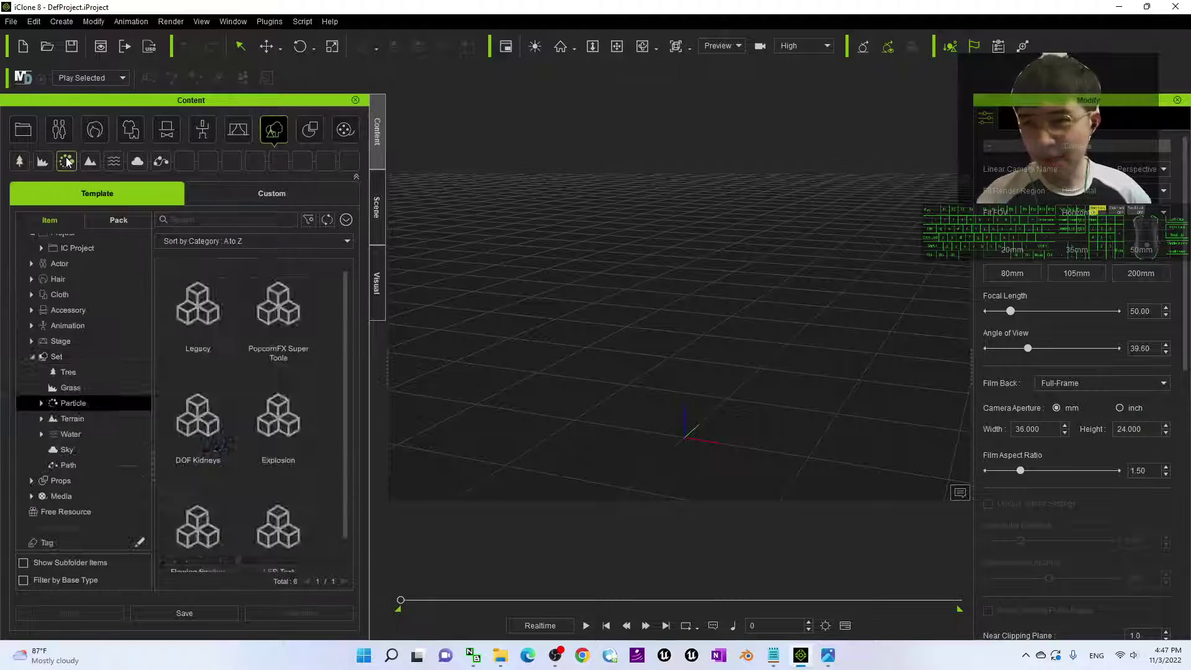
double_click(196, 312)
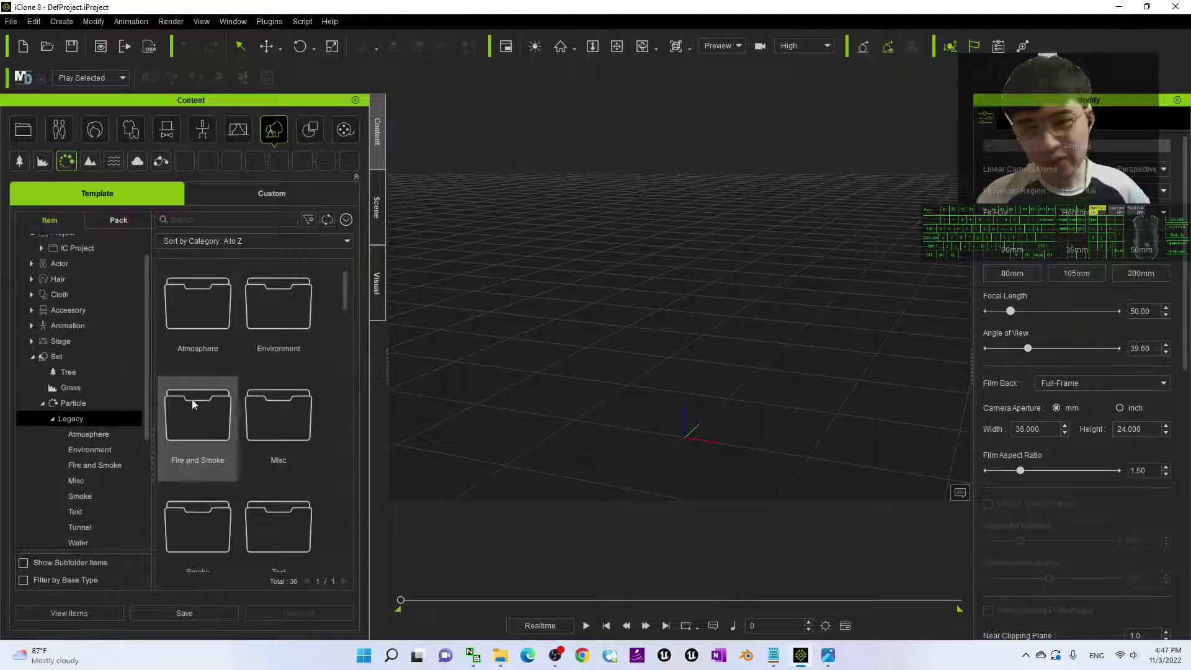
double_click(210, 409)
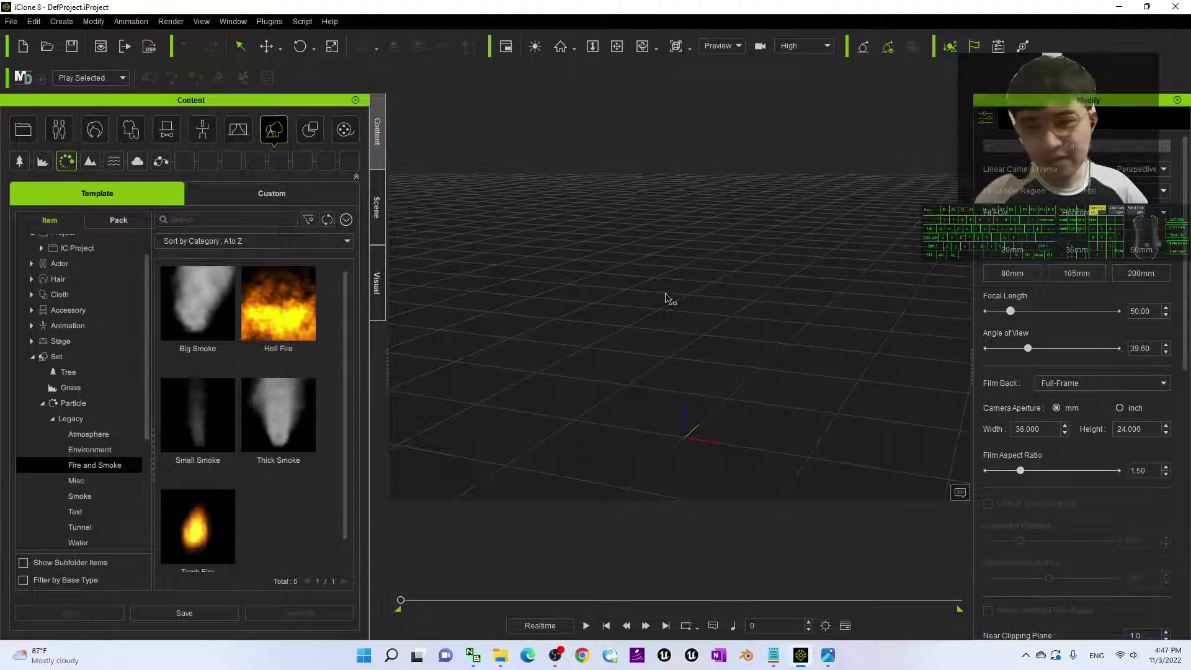
- Place the Hell Fire particle at the scene origin, preview its playback and return to the first frame
drag(281, 326, 685, 434)
scroll(748, 418, down, 3)
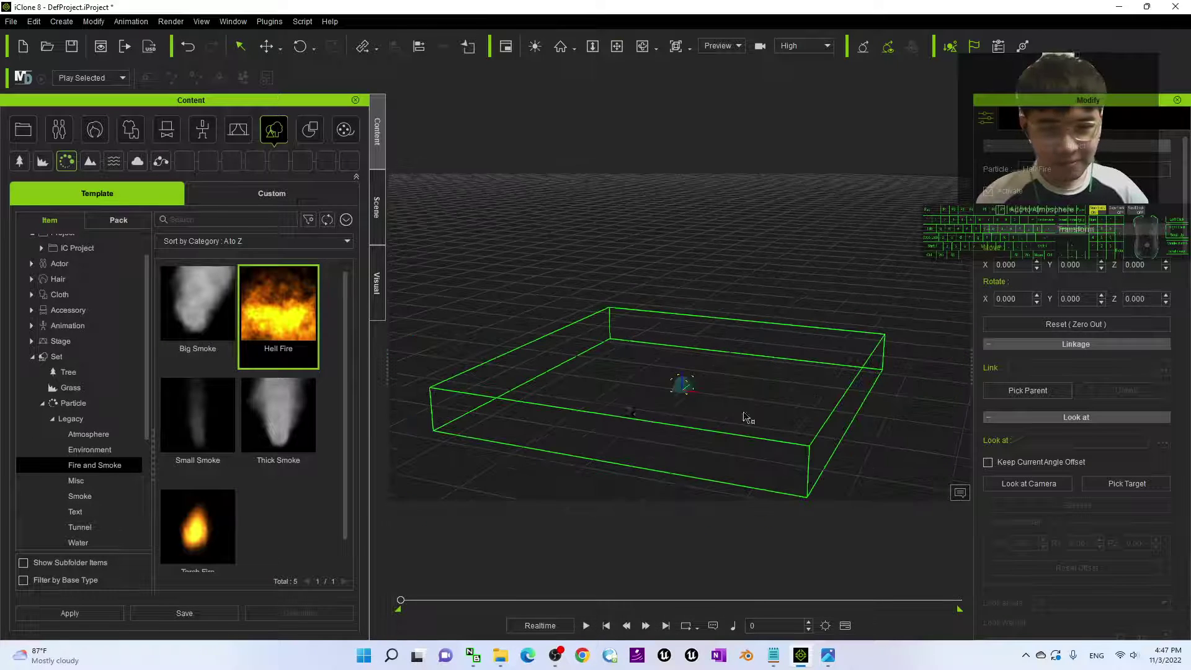
click(586, 625)
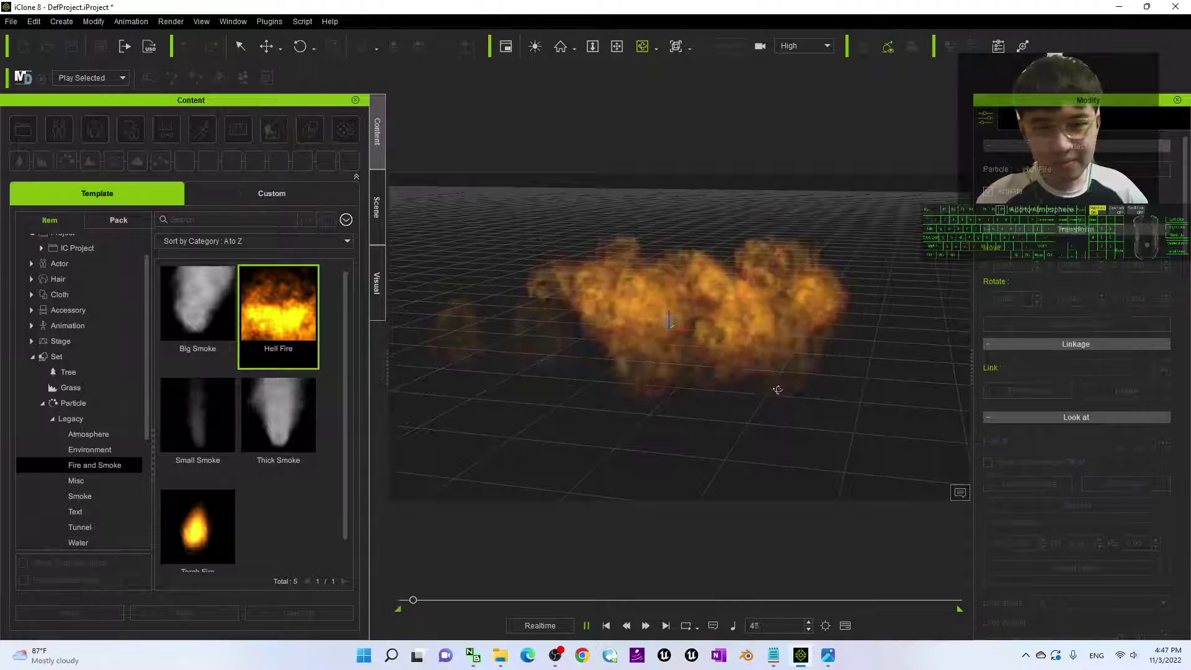
drag(669, 316, 666, 379)
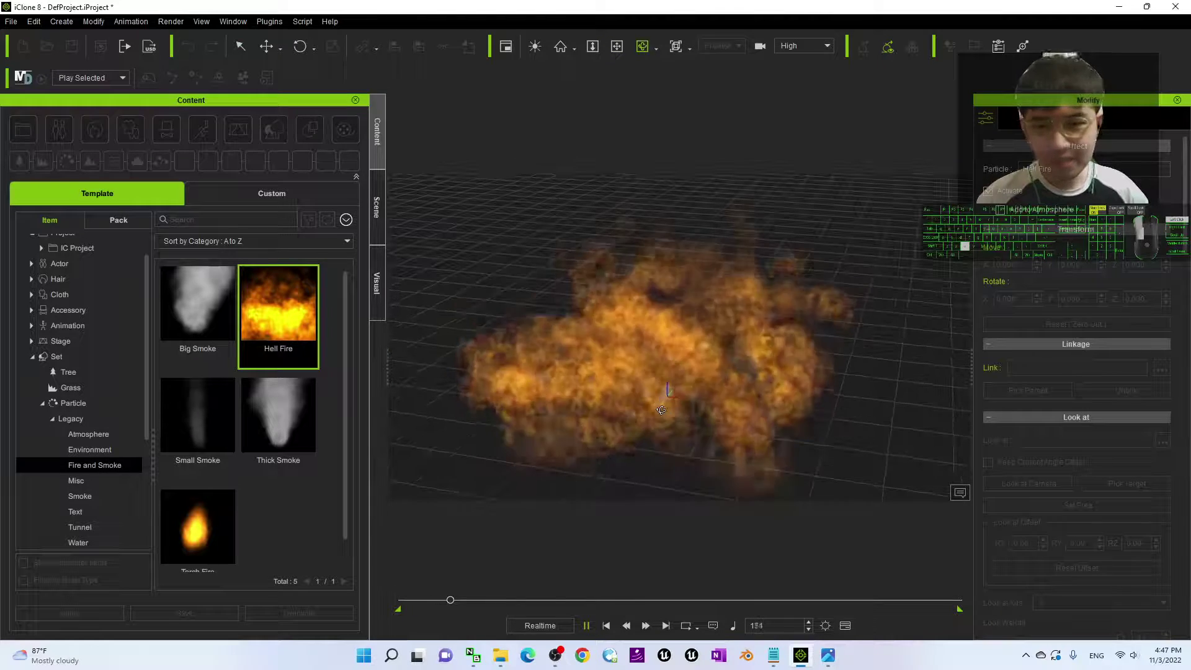
click(606, 625)
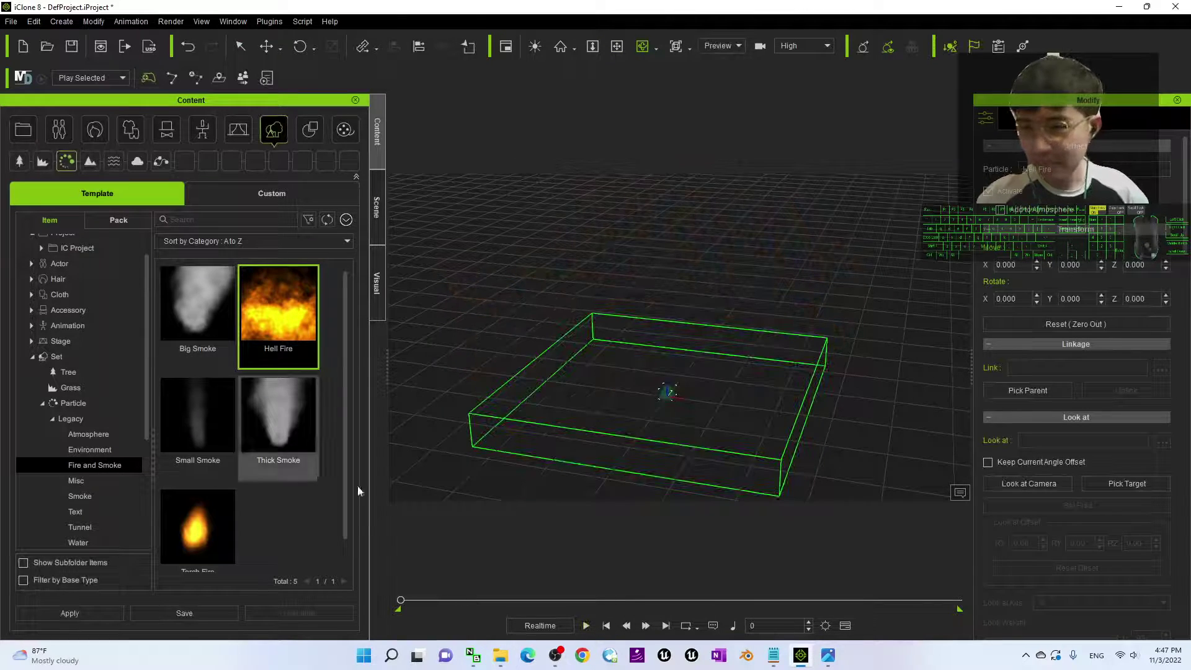
- Place the Big Smoke particle on the fire at the origin, preview both together and return to the first frame
drag(205, 323, 665, 400)
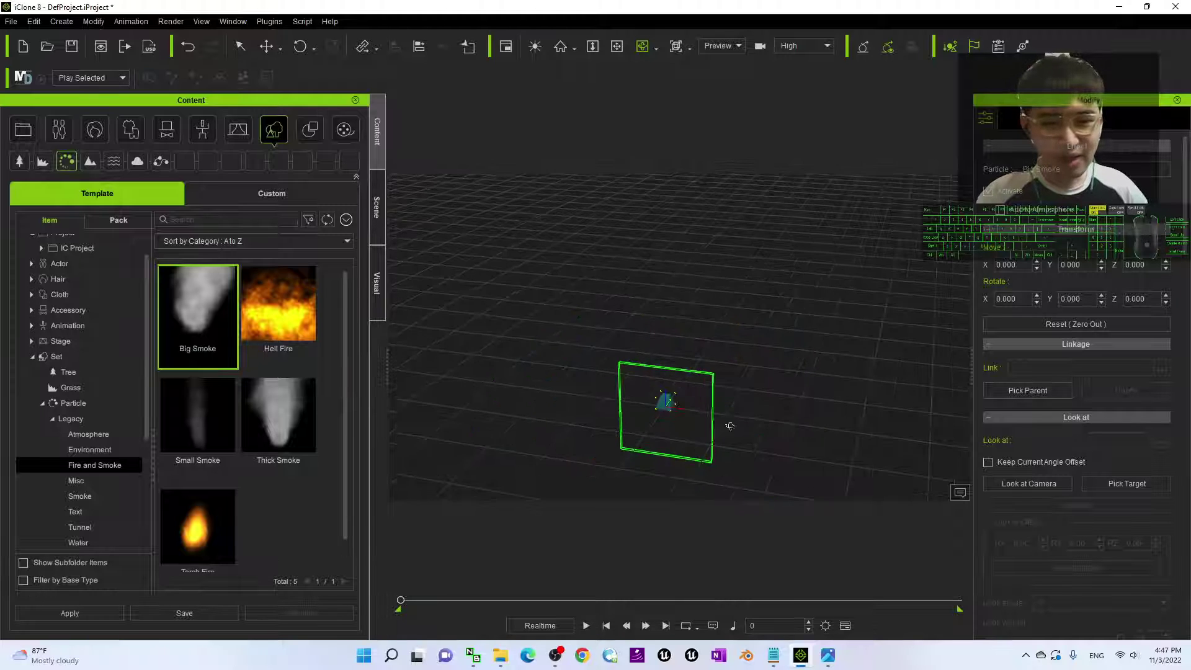
click(588, 626)
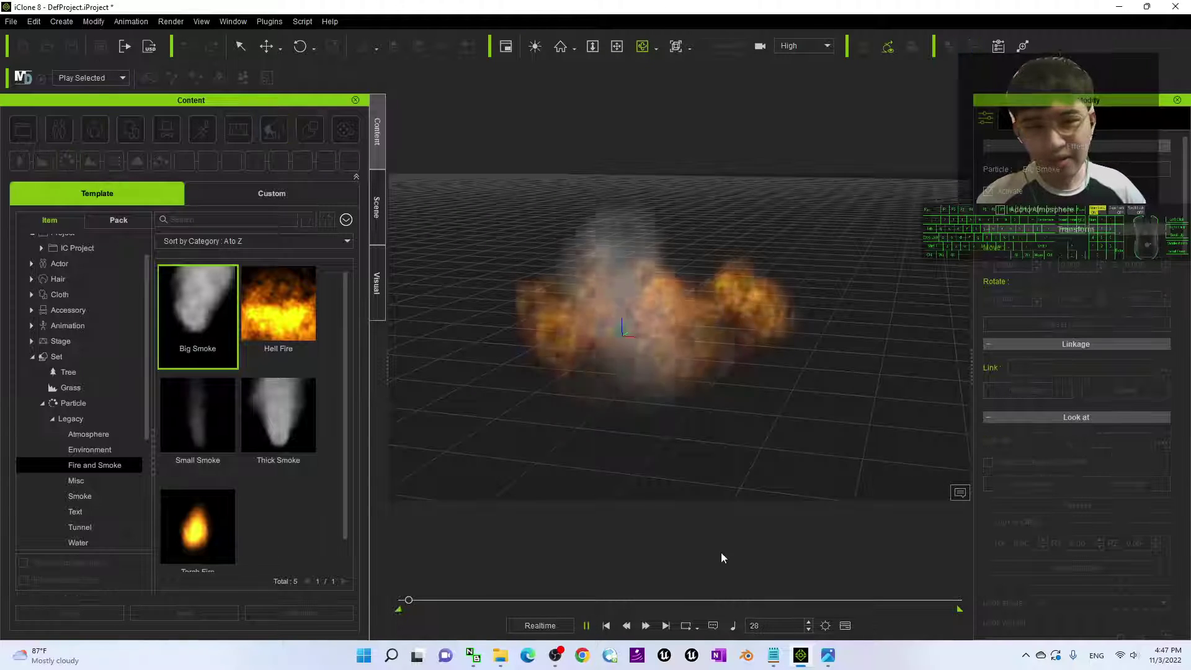
drag(605, 387, 674, 439)
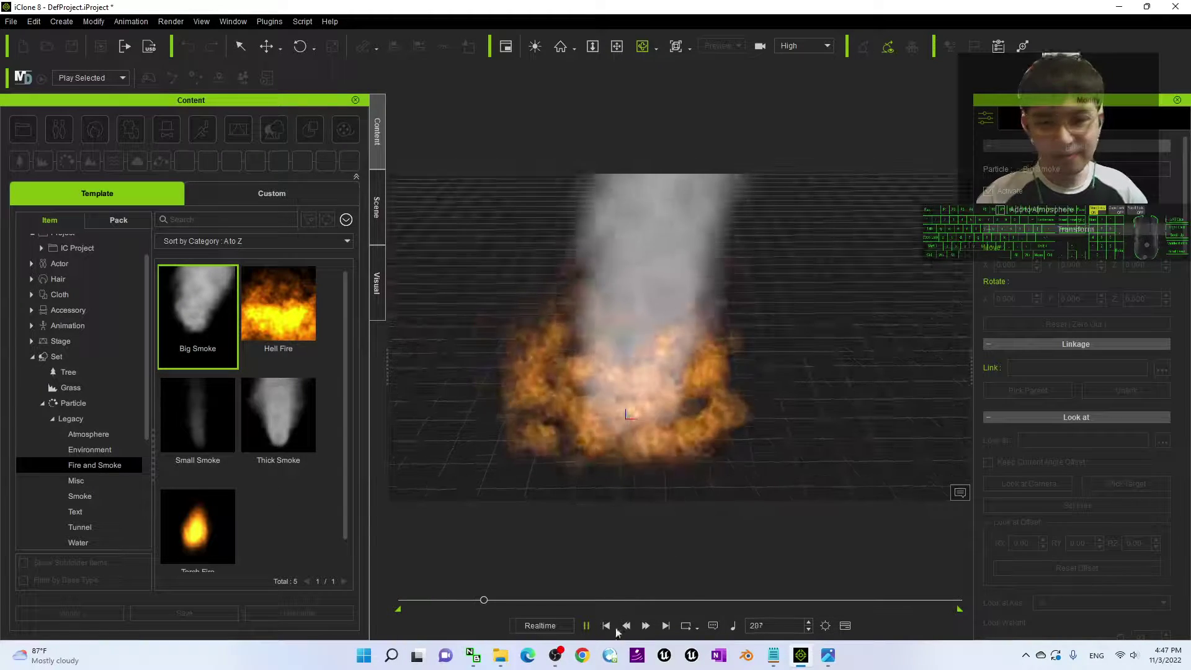
click(606, 626)
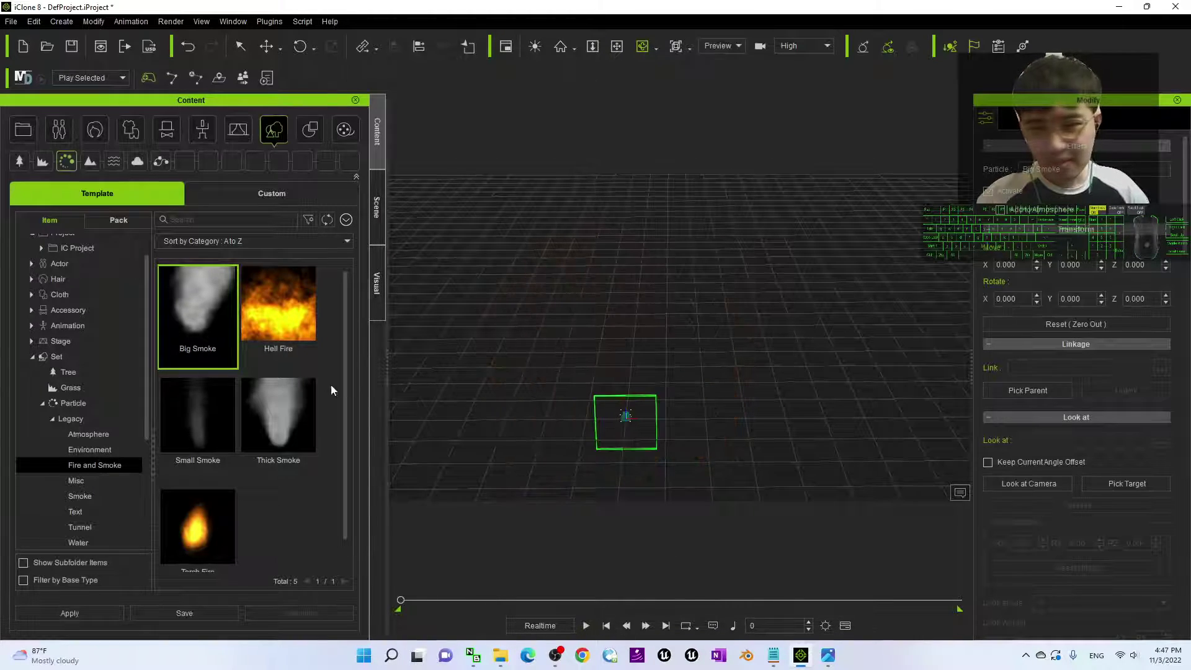
- Select the Hell Fire particle in the scene list and play the animation with looping enabled
click(376, 210)
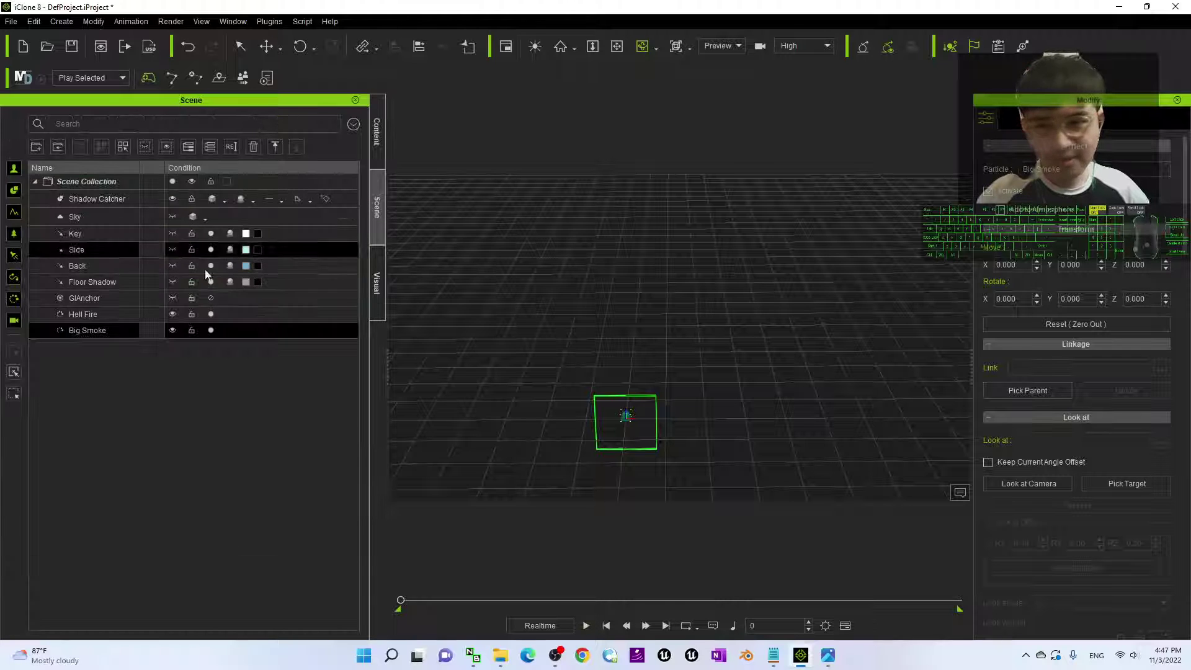
double_click(86, 315)
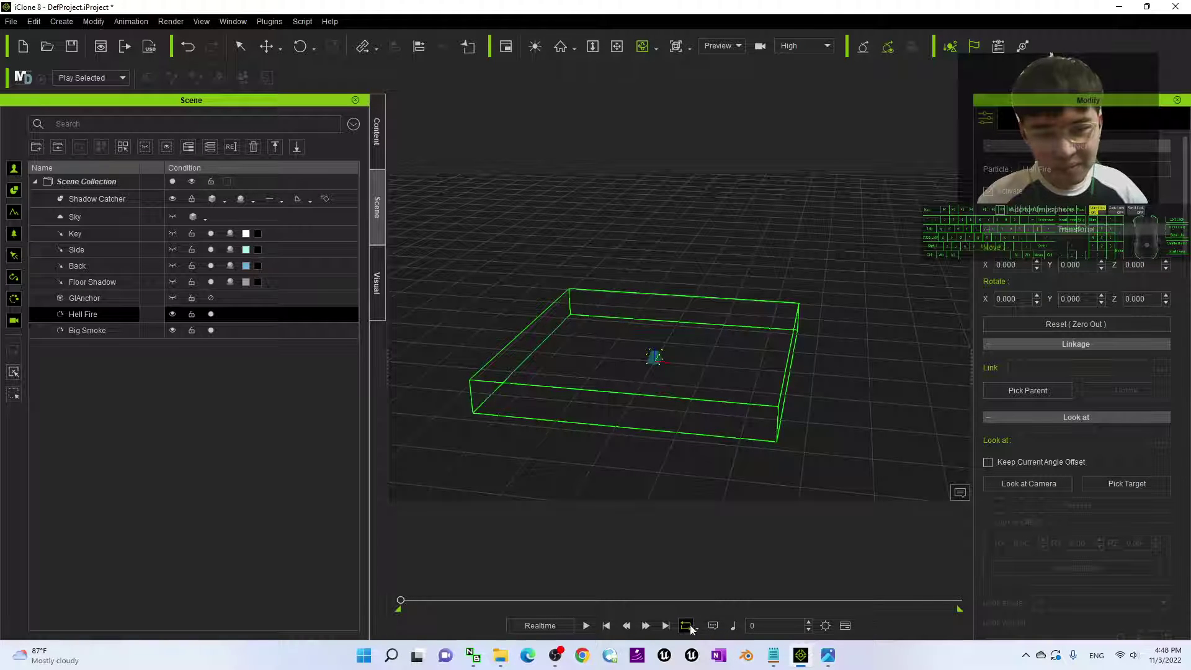
click(587, 627)
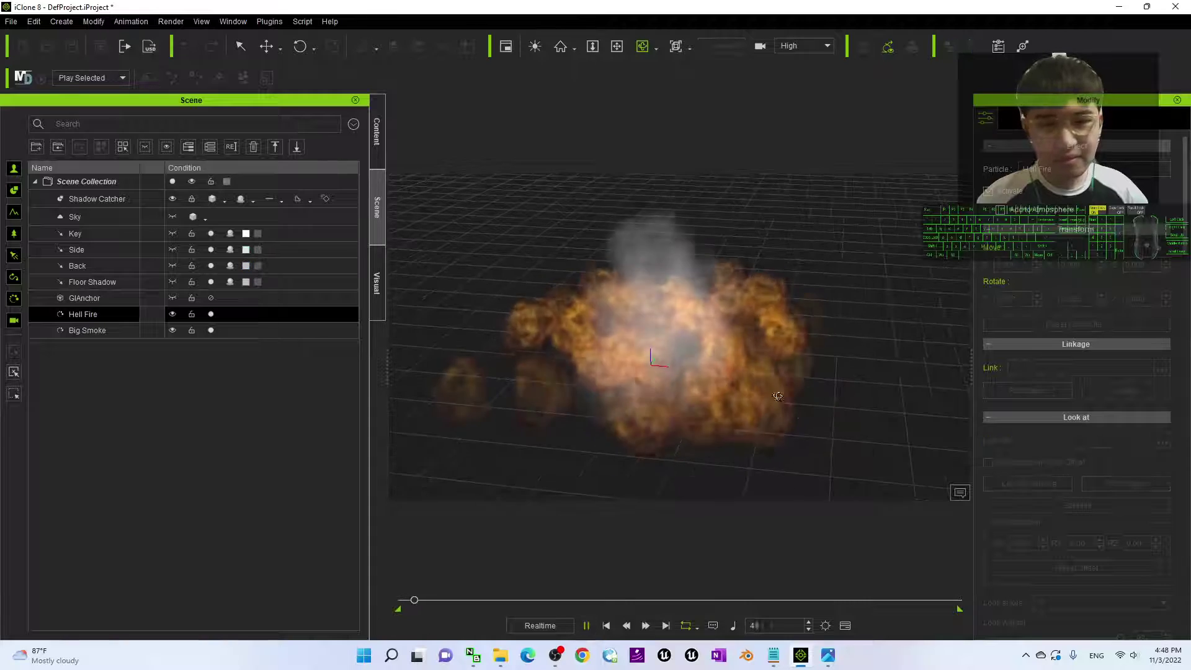
- Narrow the Hell Fire emitter's area by setting its emit volume to 100 in both X and Y
drag(1182, 250, 1182, 476)
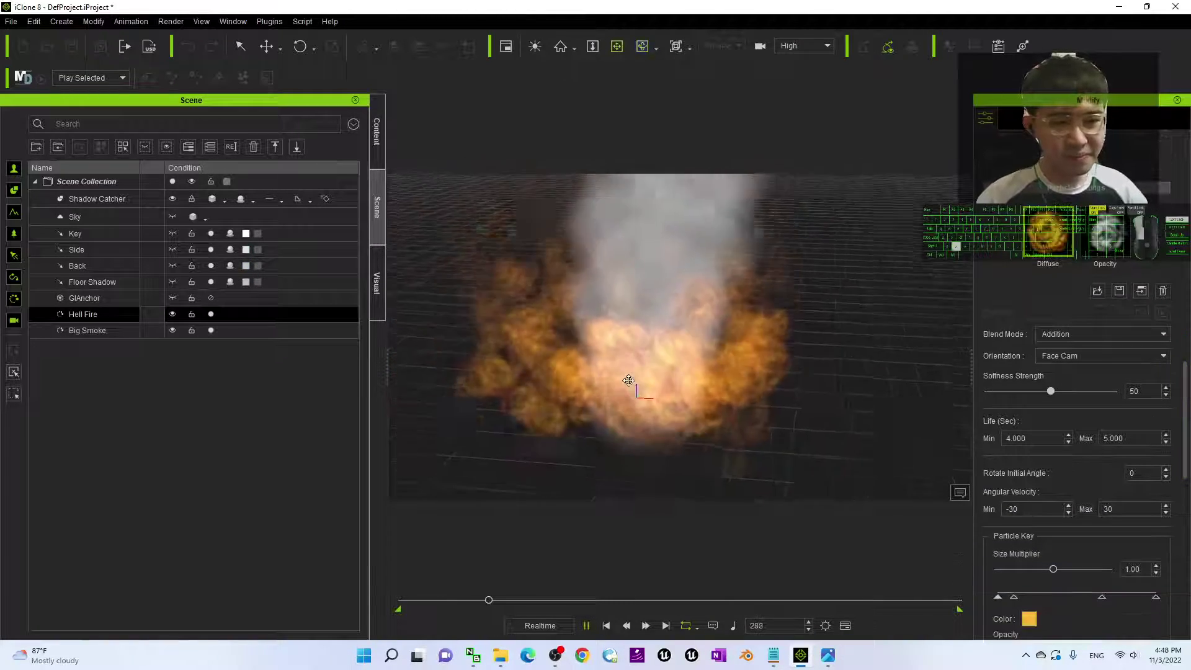
scroll(1076, 435, down, 5)
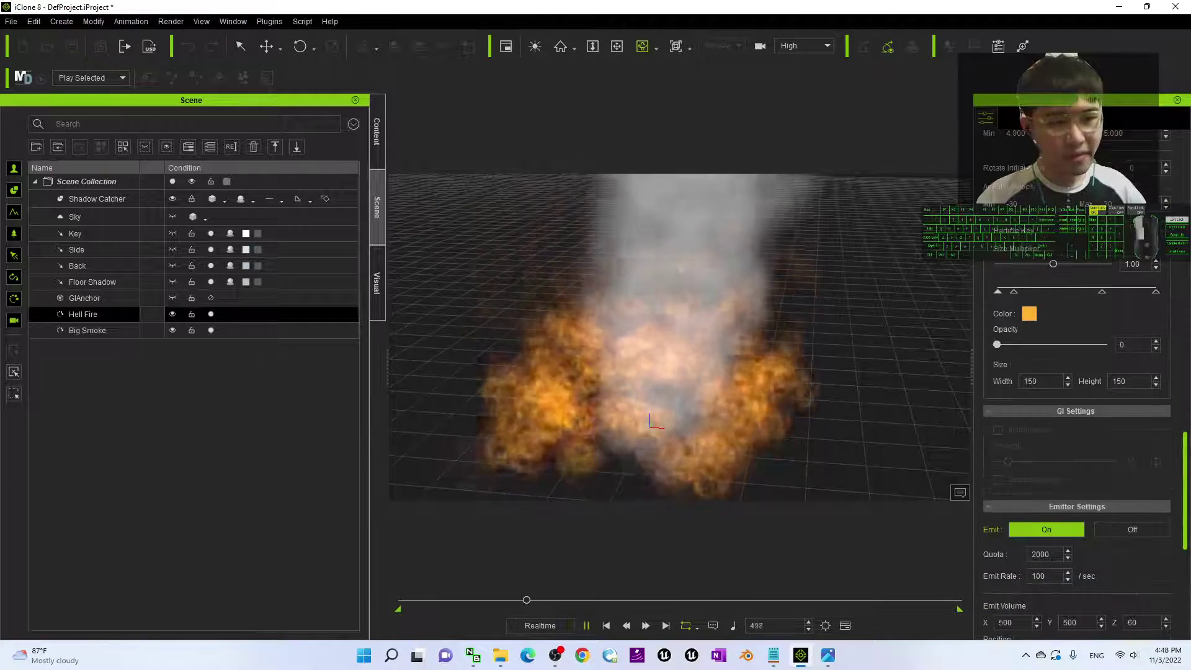
scroll(1076, 403, down, 2)
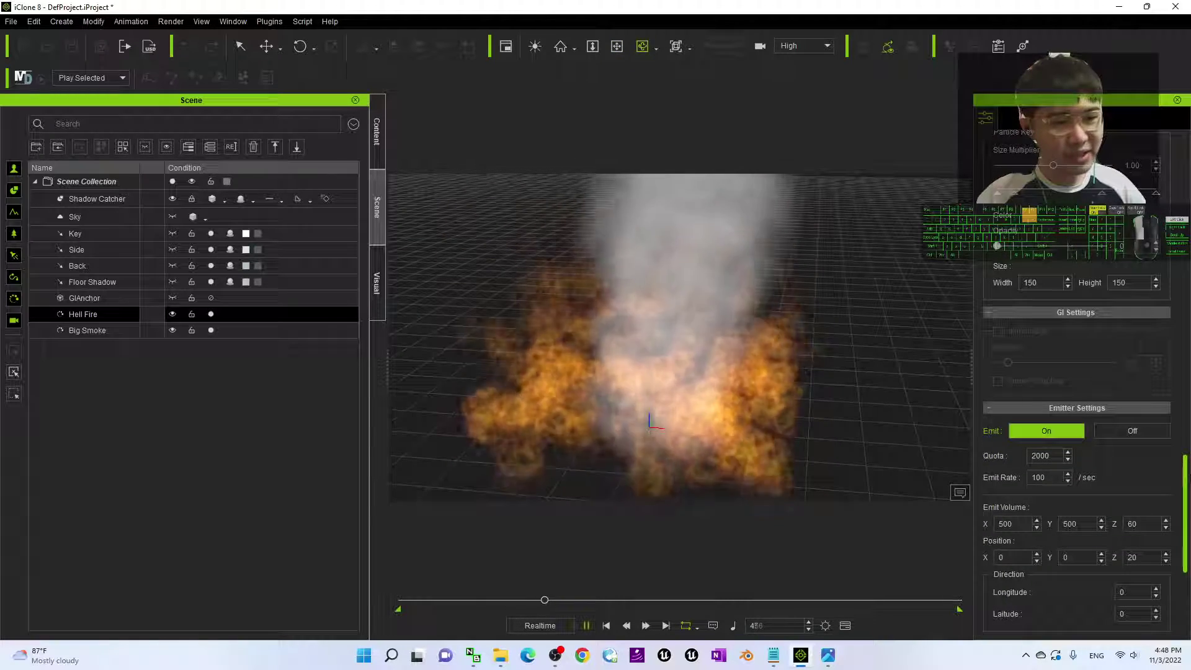
double_click(1024, 523)
text(100)
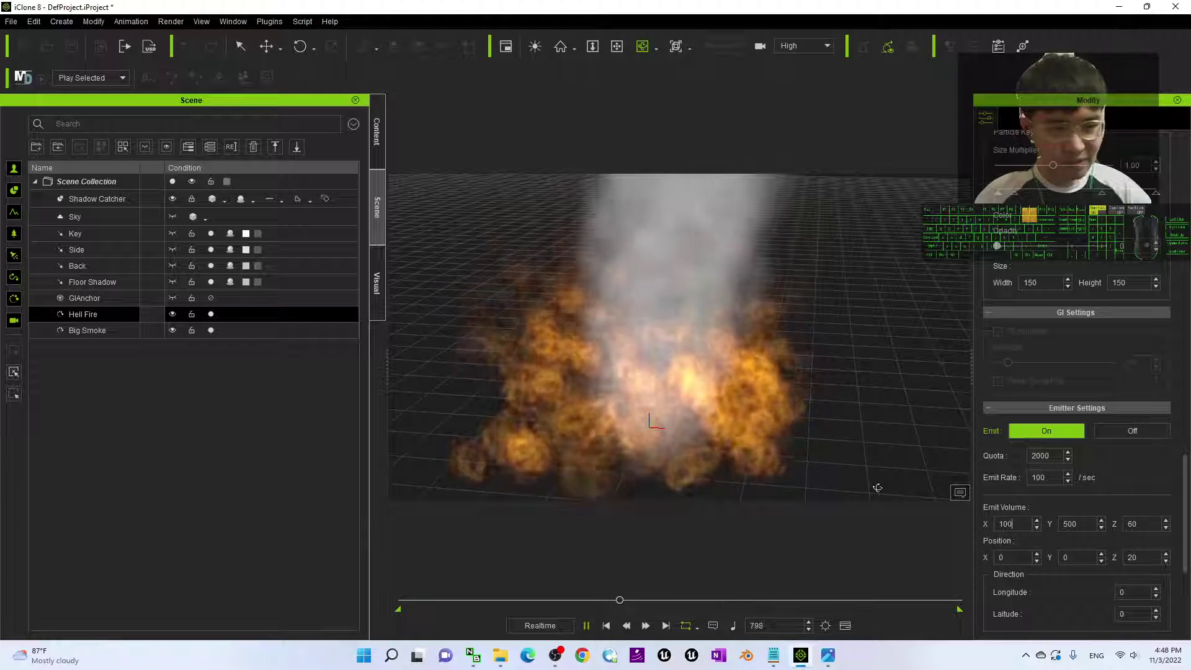
key(Return)
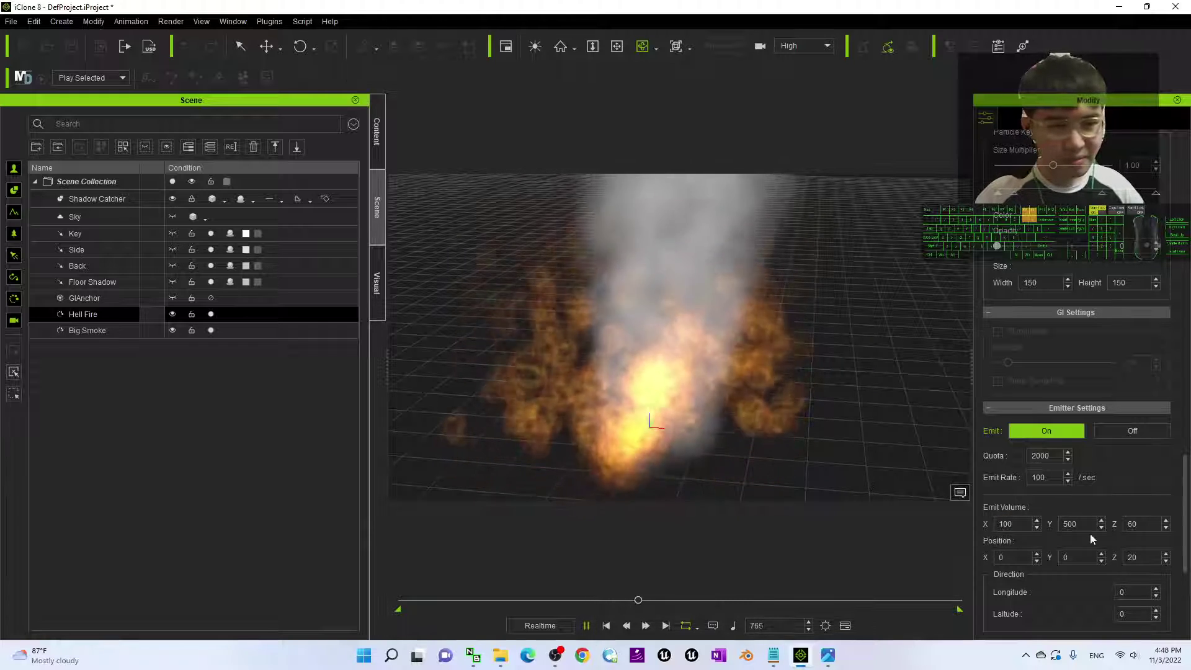
key(c)
drag(745, 364, 809, 397)
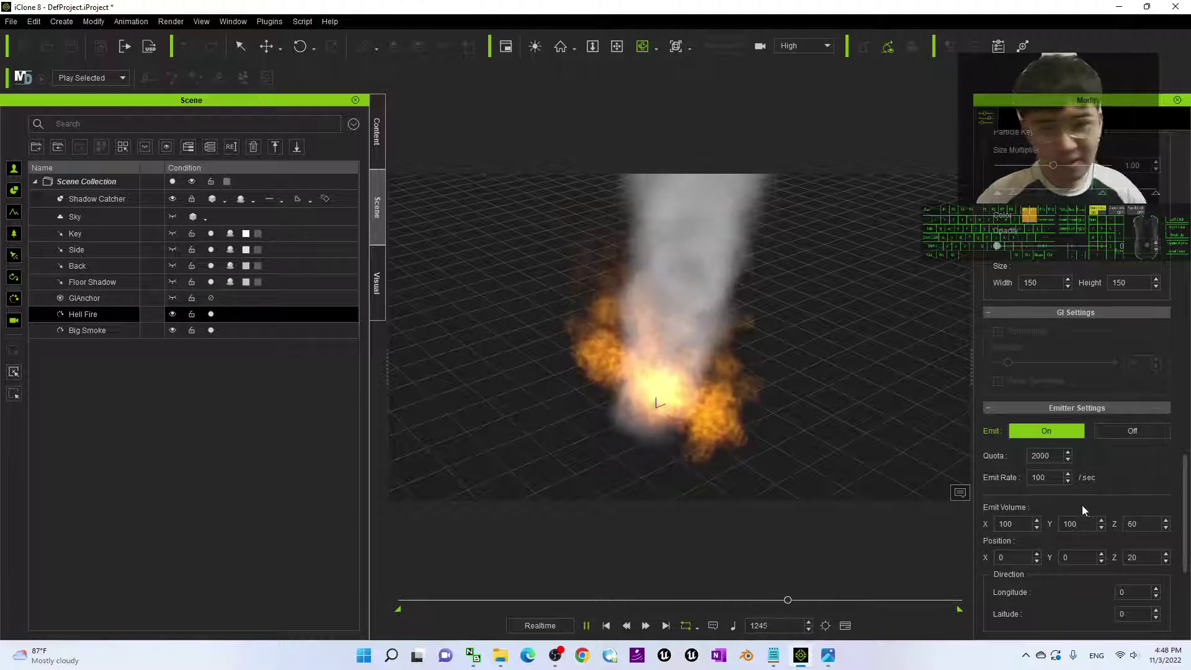
key(c)
drag(768, 457, 458, 314)
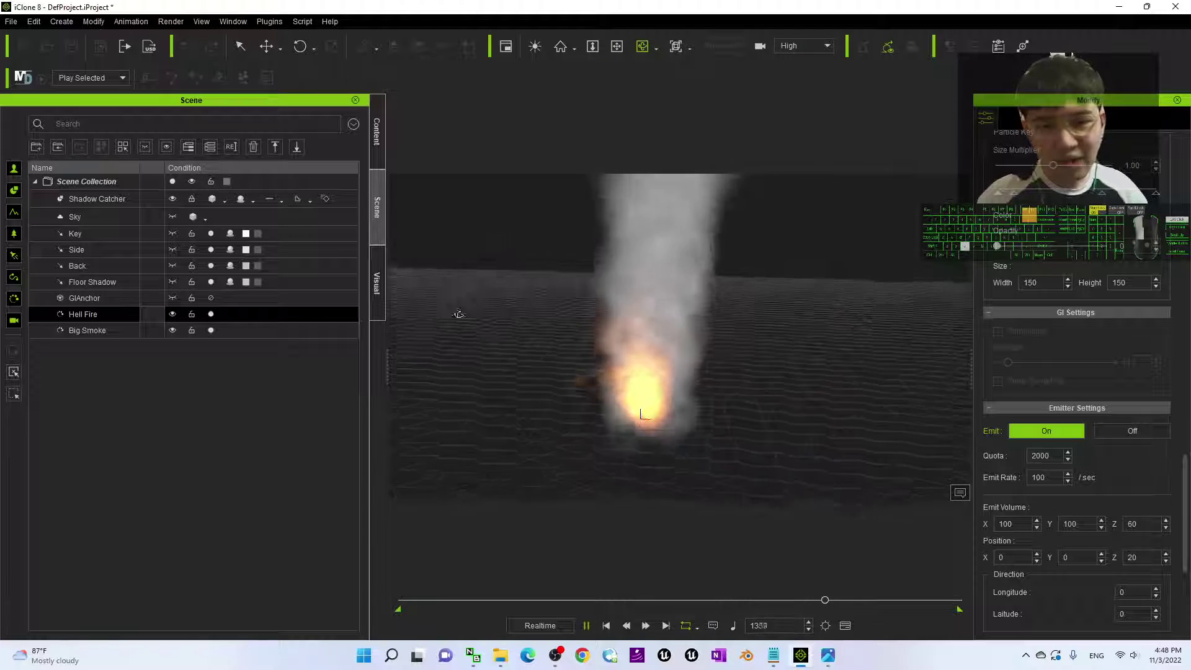
right_drag(459, 313, 726, 433)
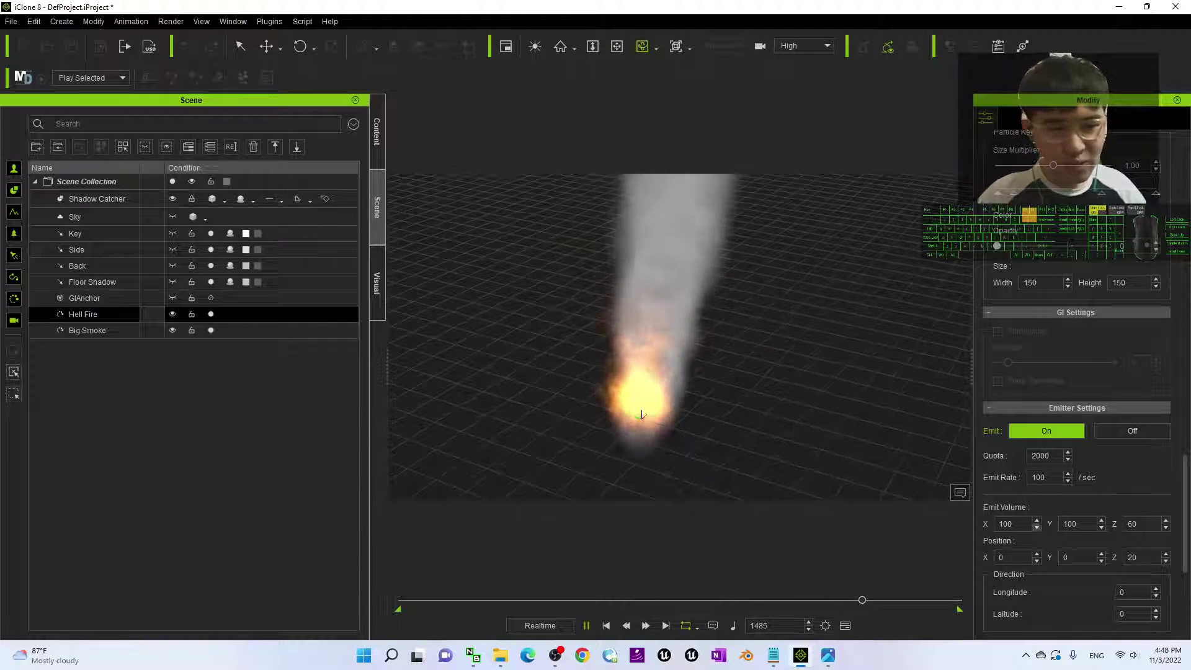
- Try smaller Hell Fire particles by lowering the particle key's size multiplier to 0.25
scroll(1182, 476, up, 5)
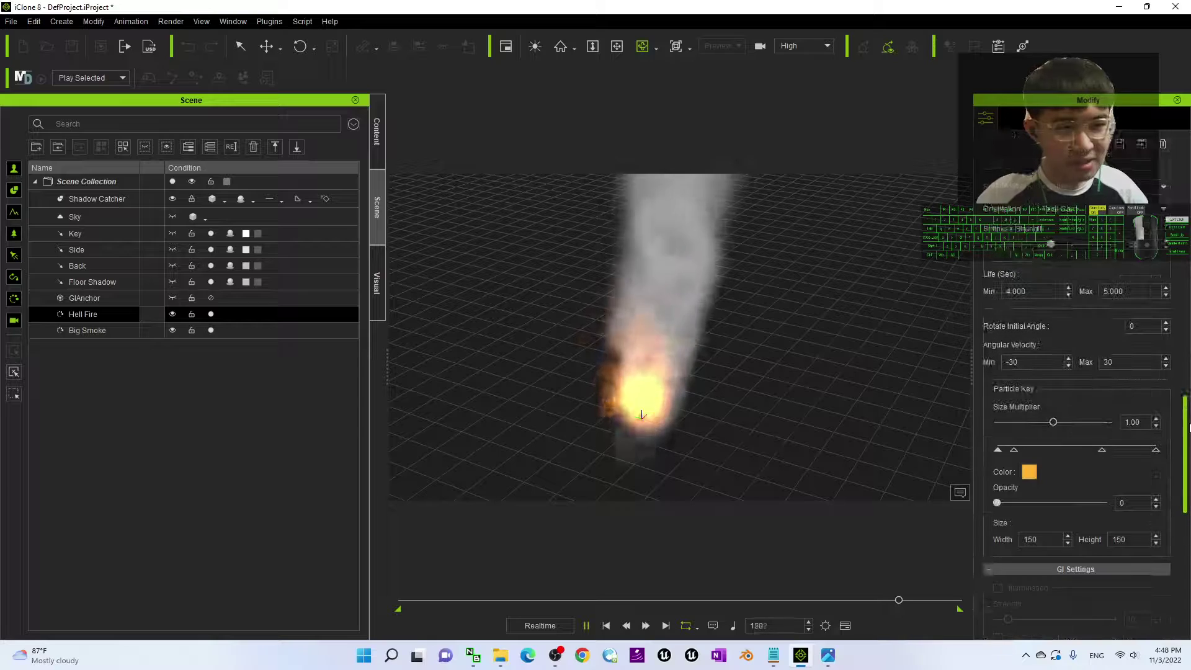
key(x)
mouse_move(725, 412)
mouse_down()
mouse_move(713, 426)
mouse_move(734, 348)
mouse_move(728, 391)
mouse_up()
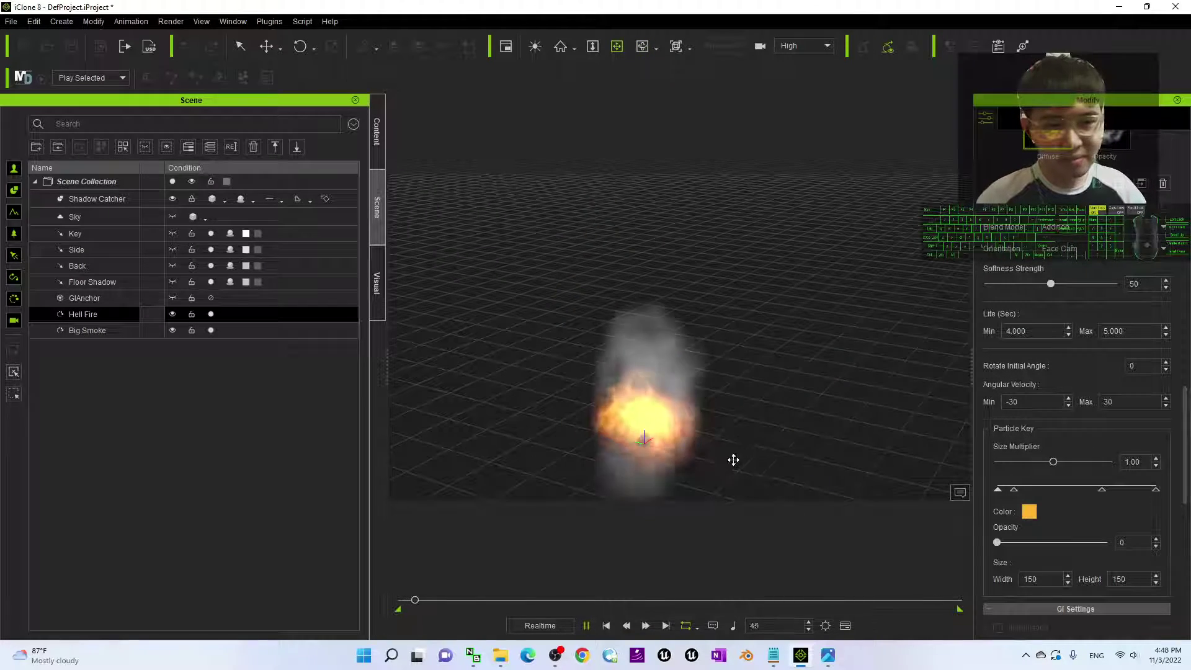
scroll(733, 459, up, 1)
key(x)
drag(723, 441, 744, 373)
key(c)
drag(745, 372, 775, 373)
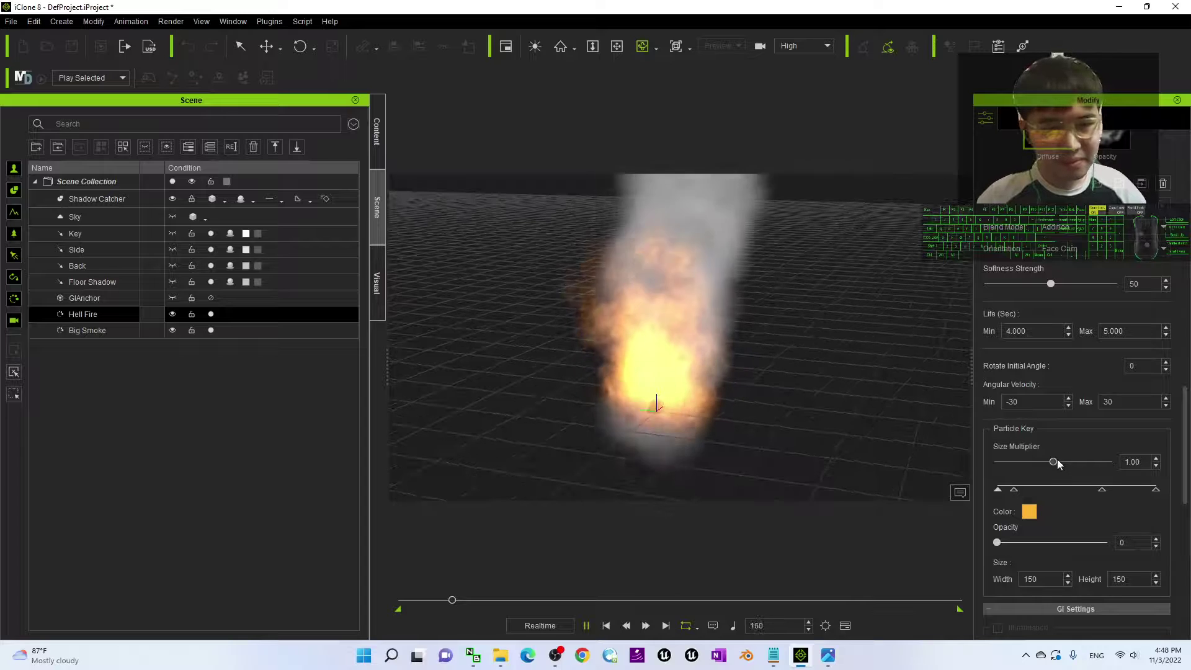
scroll(679, 443, up, 2)
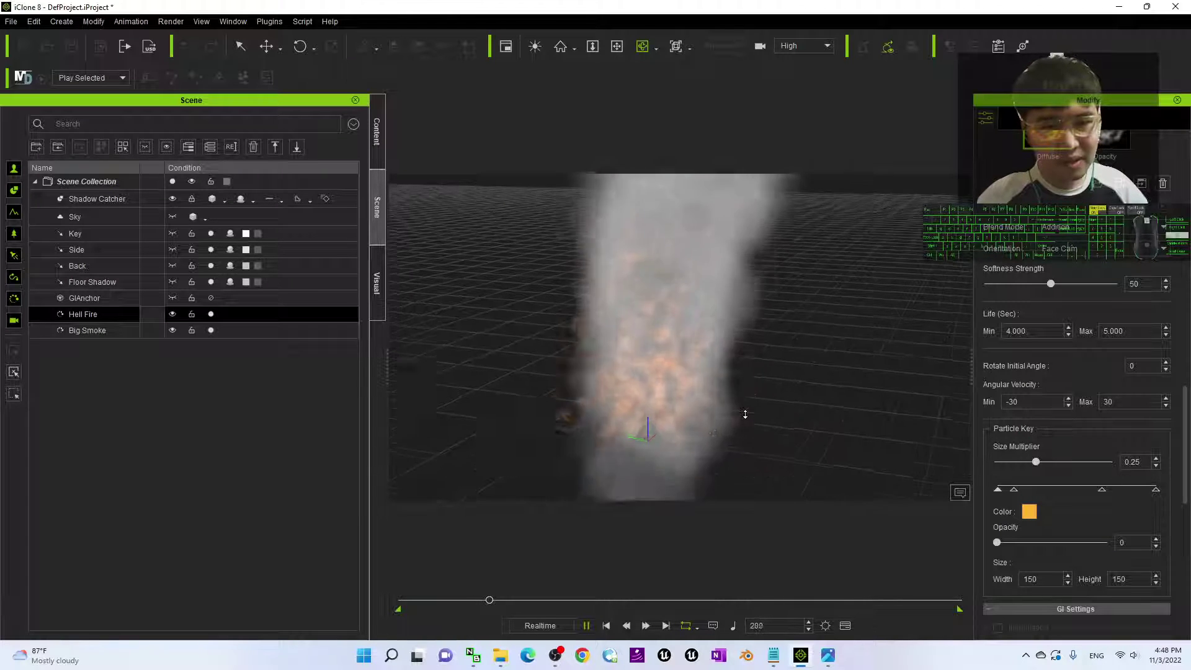
drag(744, 415, 755, 449)
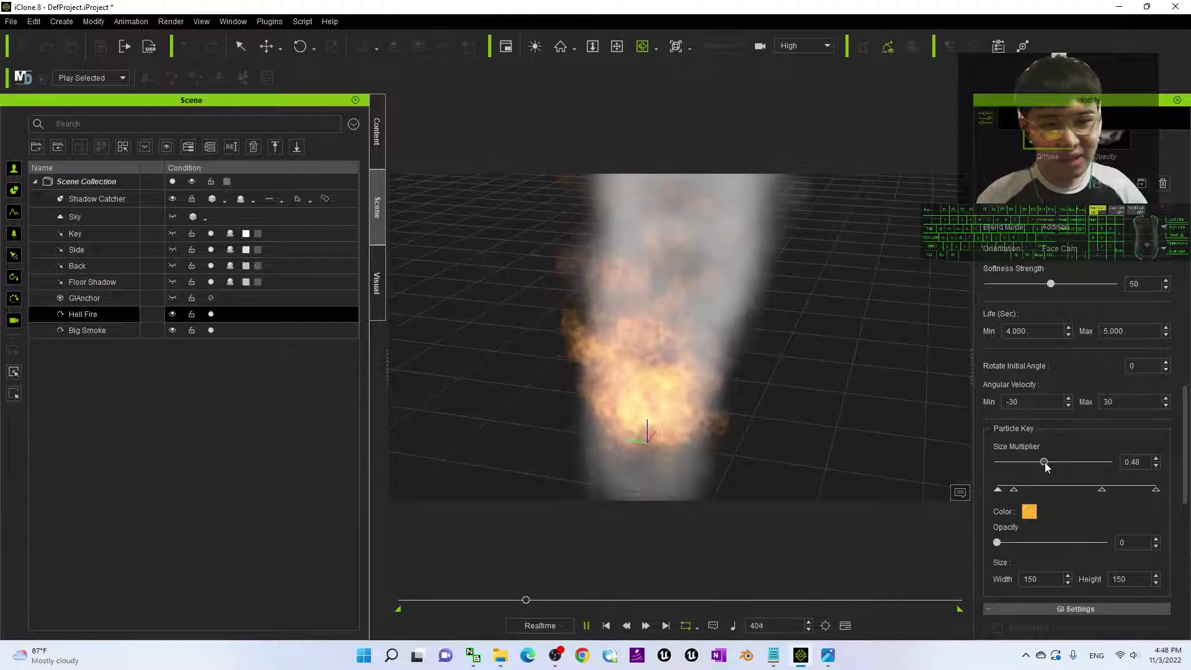
- Enlarge the Hell Fire flames by raising the particle key's size multiplier to 3.31
drag(1059, 462, 1068, 462)
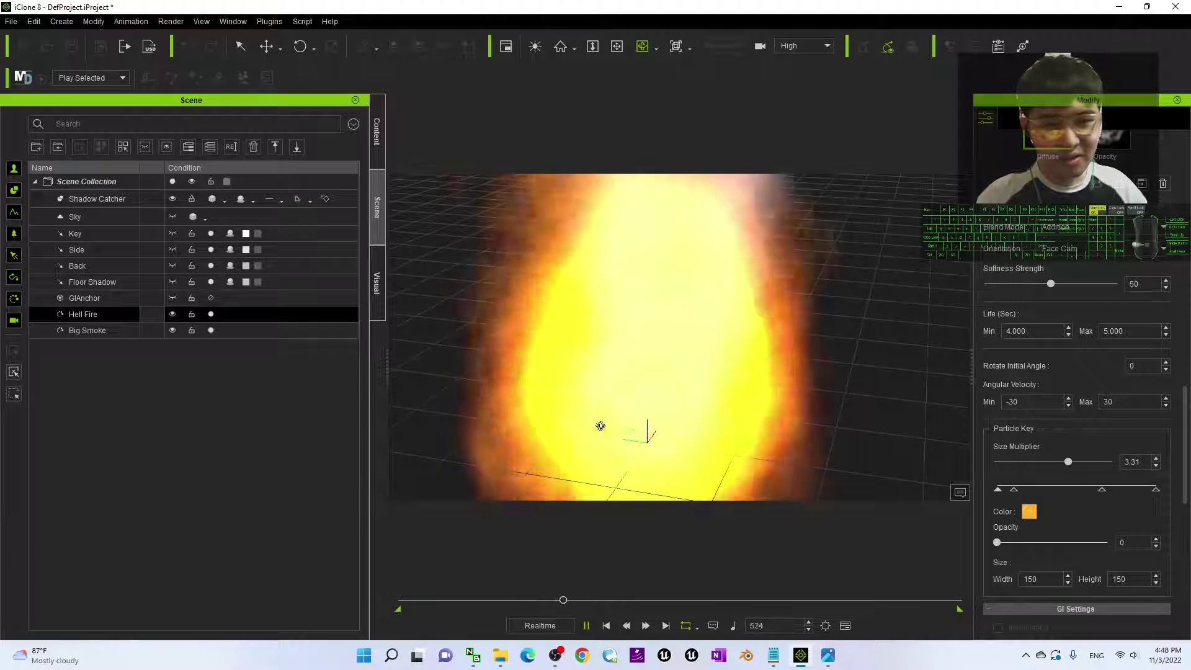
right_drag(598, 425, 795, 382)
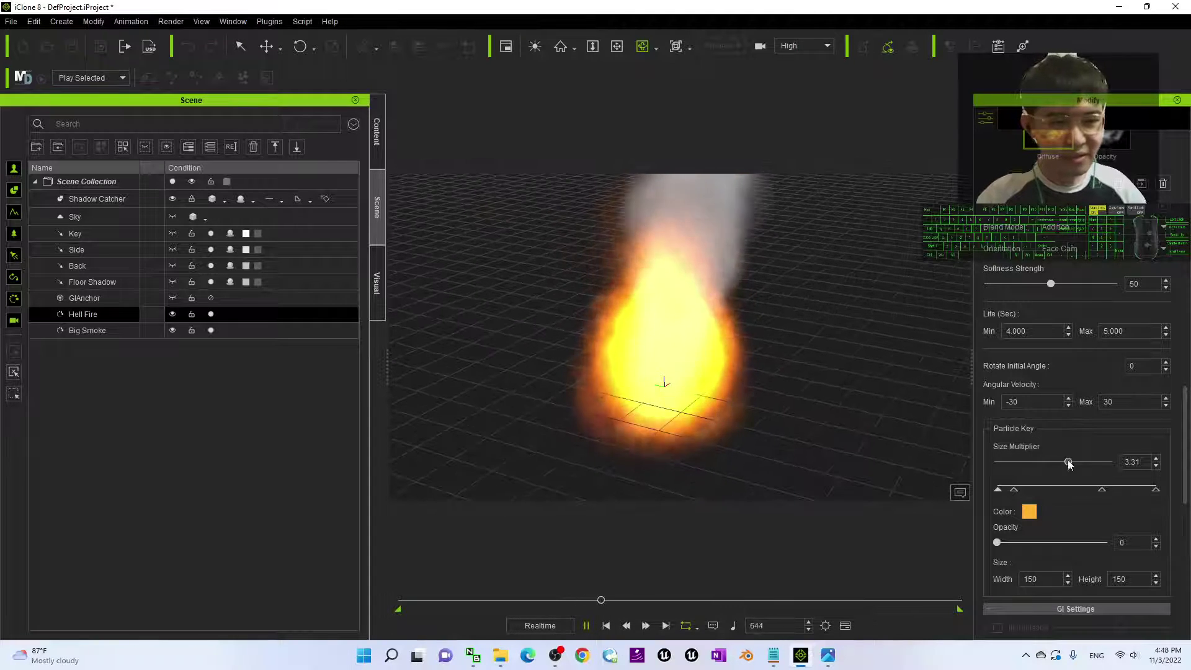
- Reduce the Hell Fire flames by setting the particle key's size multiplier to 1.29
drag(1068, 462, 1055, 463)
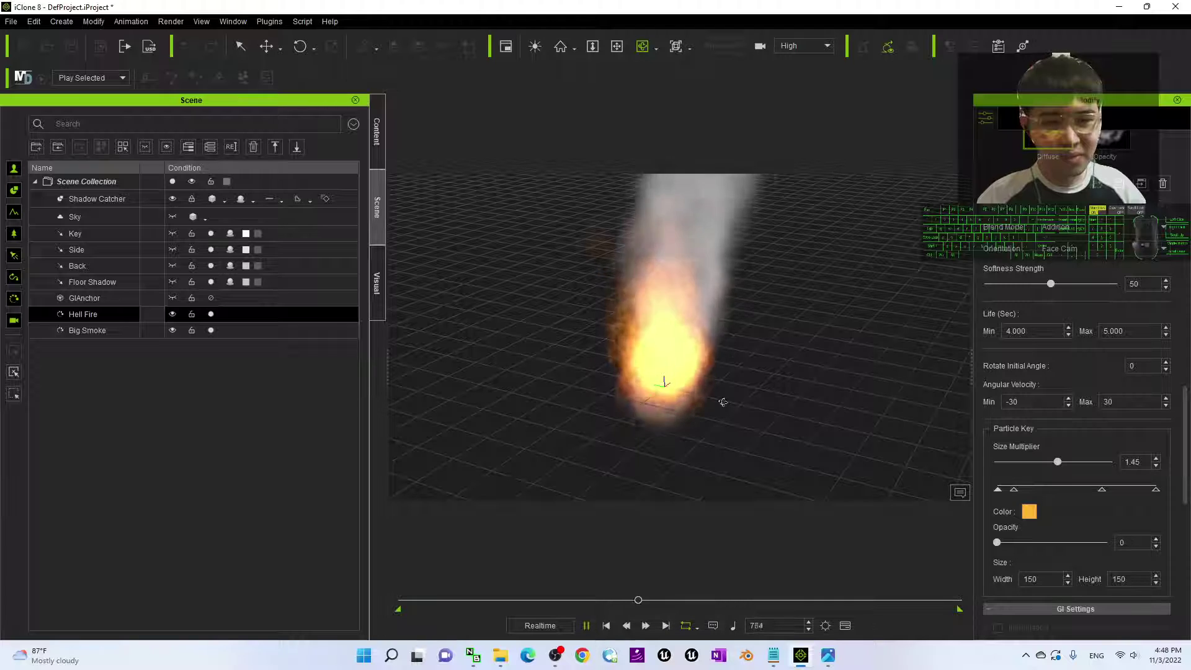
right_drag(723, 402, 810, 448)
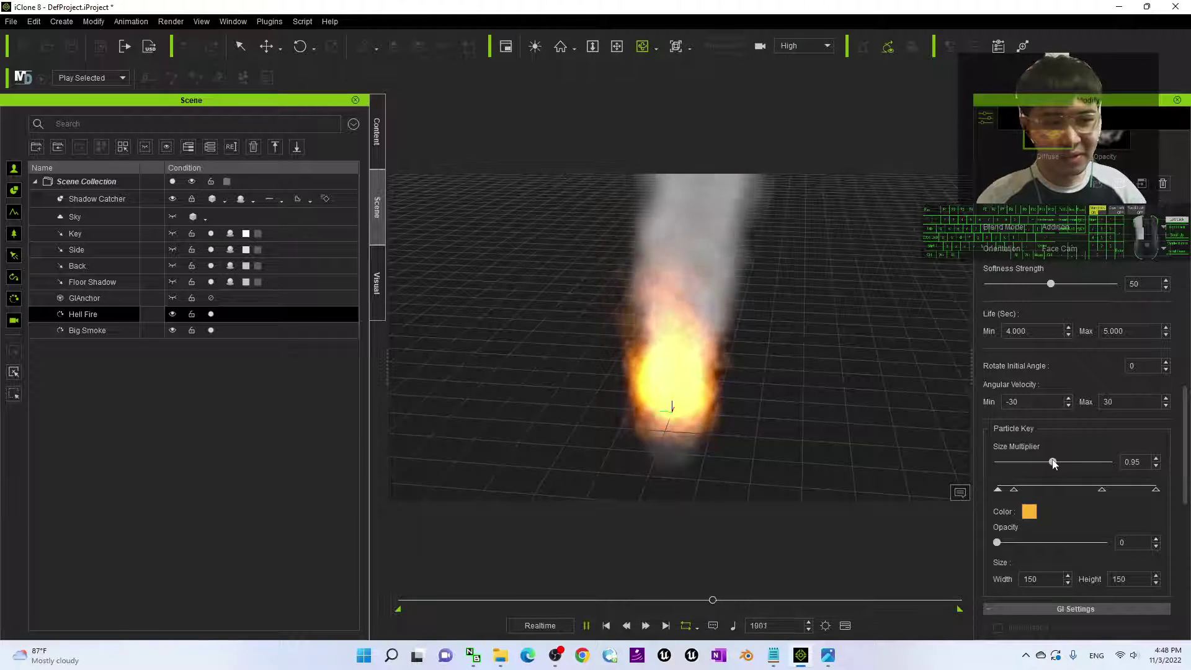
drag(1058, 461, 1061, 461)
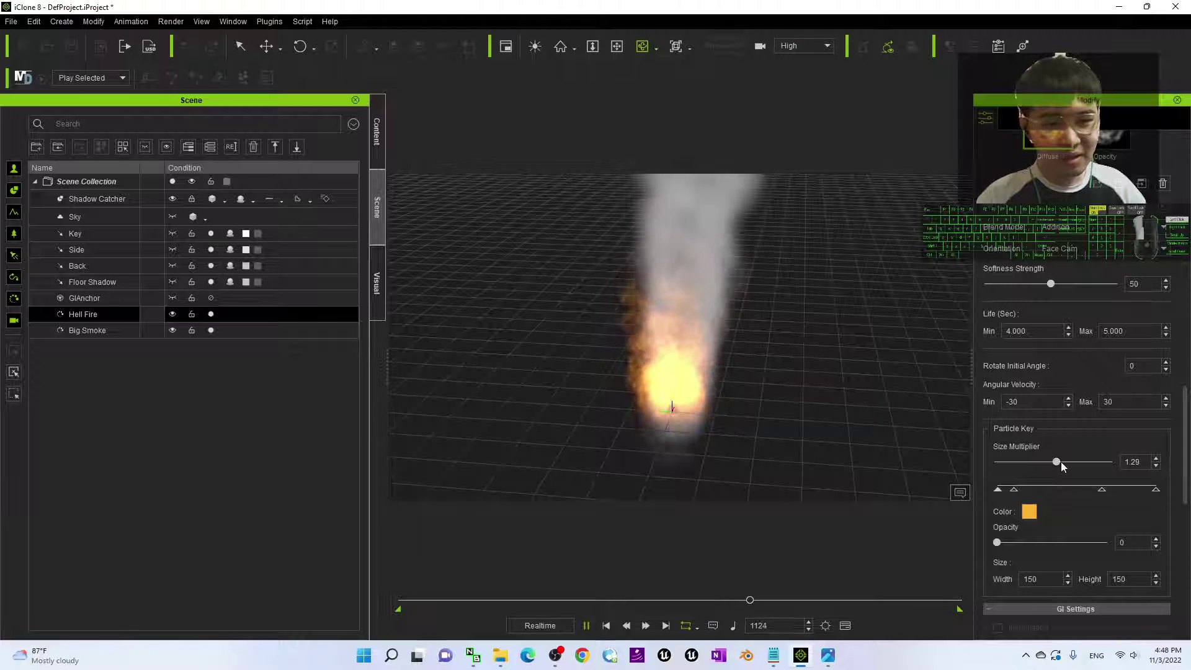
- Try a cyan color (#00ffff) for the first Hell Fire particle key
click(1029, 511)
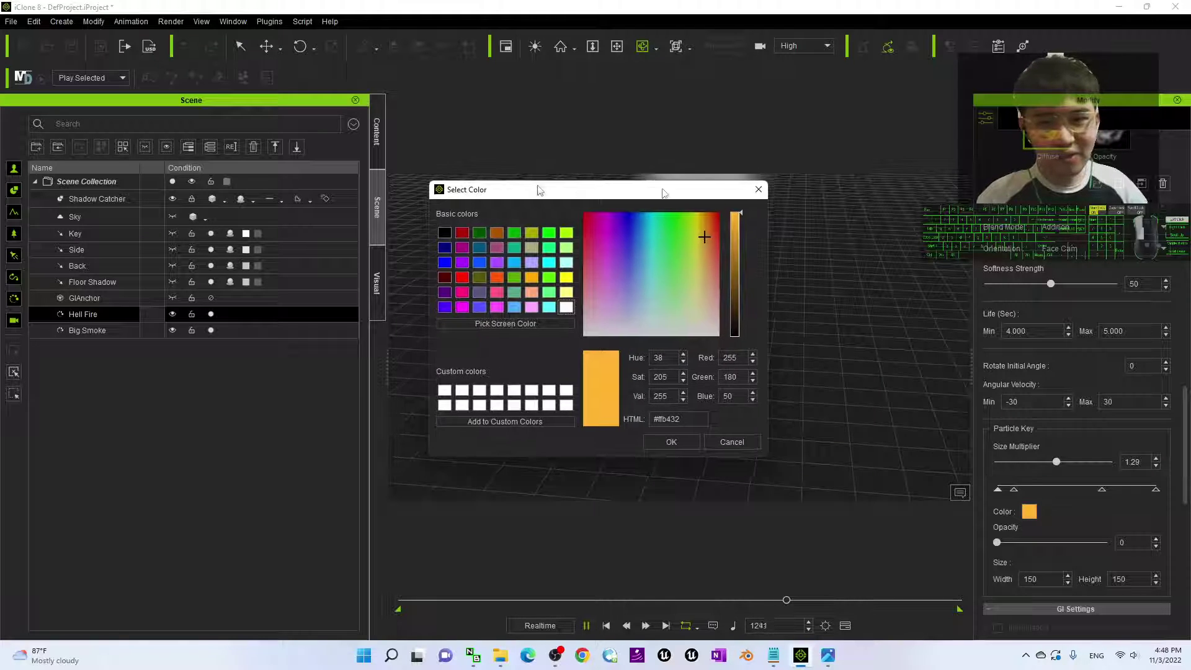
drag(509, 189, 820, 205)
click(857, 279)
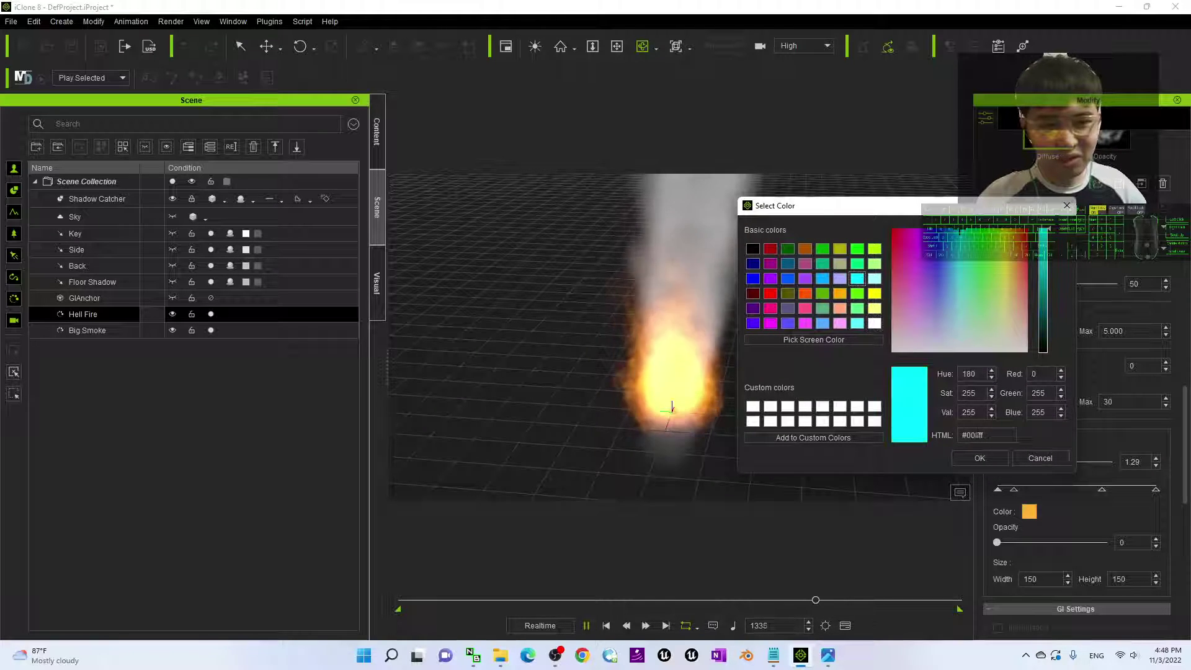
click(976, 459)
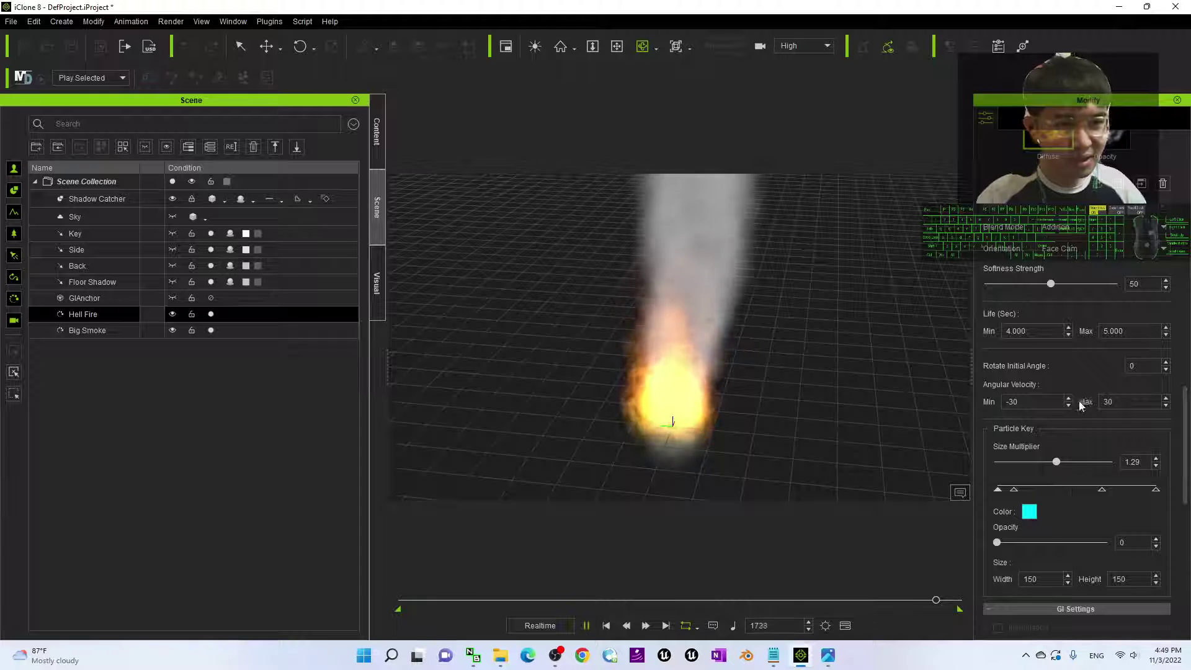
scroll(1081, 400, up, 3)
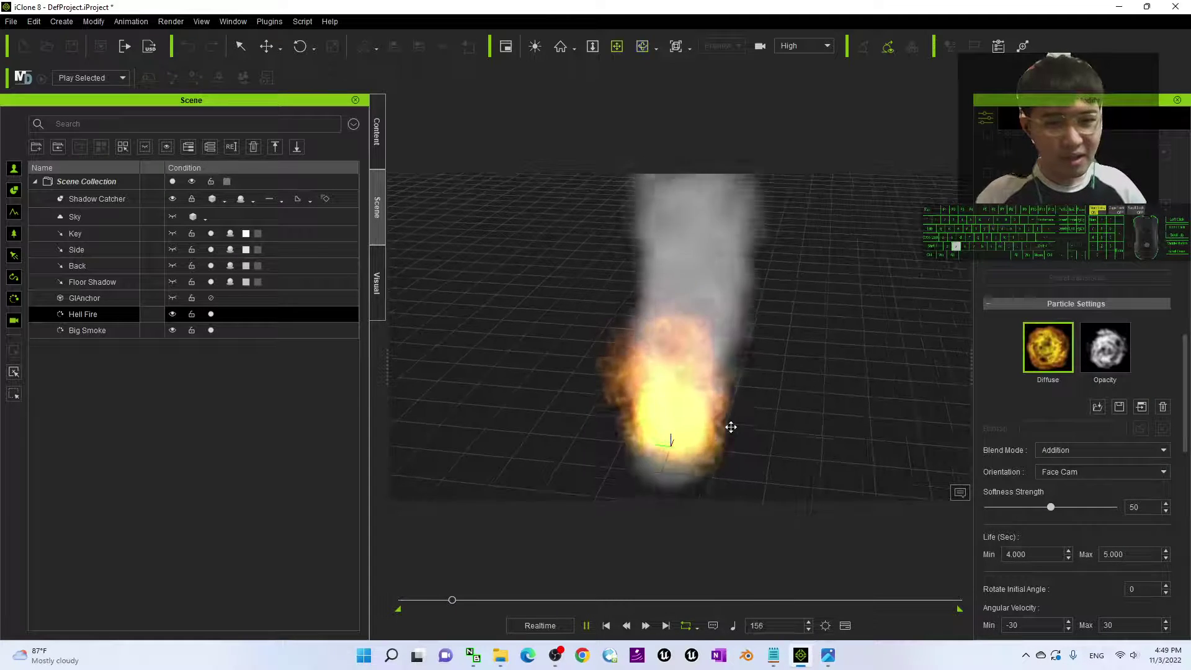
- Try a blue color (#0000ff) for the first Hell Fire particle key and replay the animation from the start
scroll(1095, 413, down, 5)
click(1029, 474)
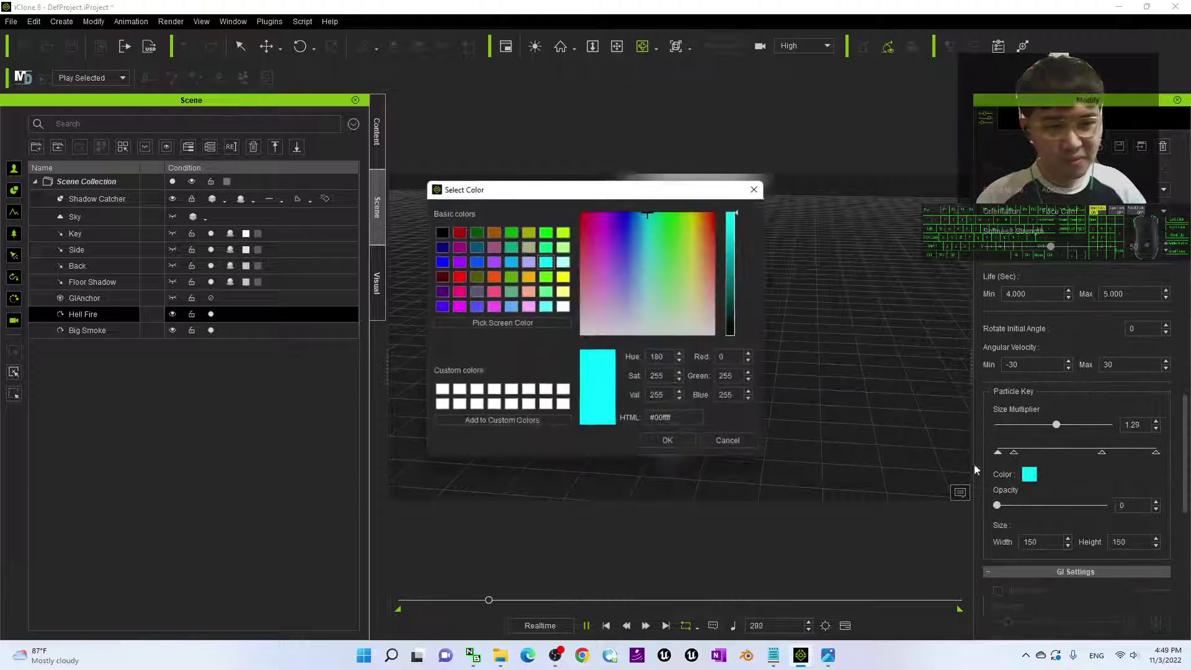
drag(515, 189, 930, 207)
click(856, 280)
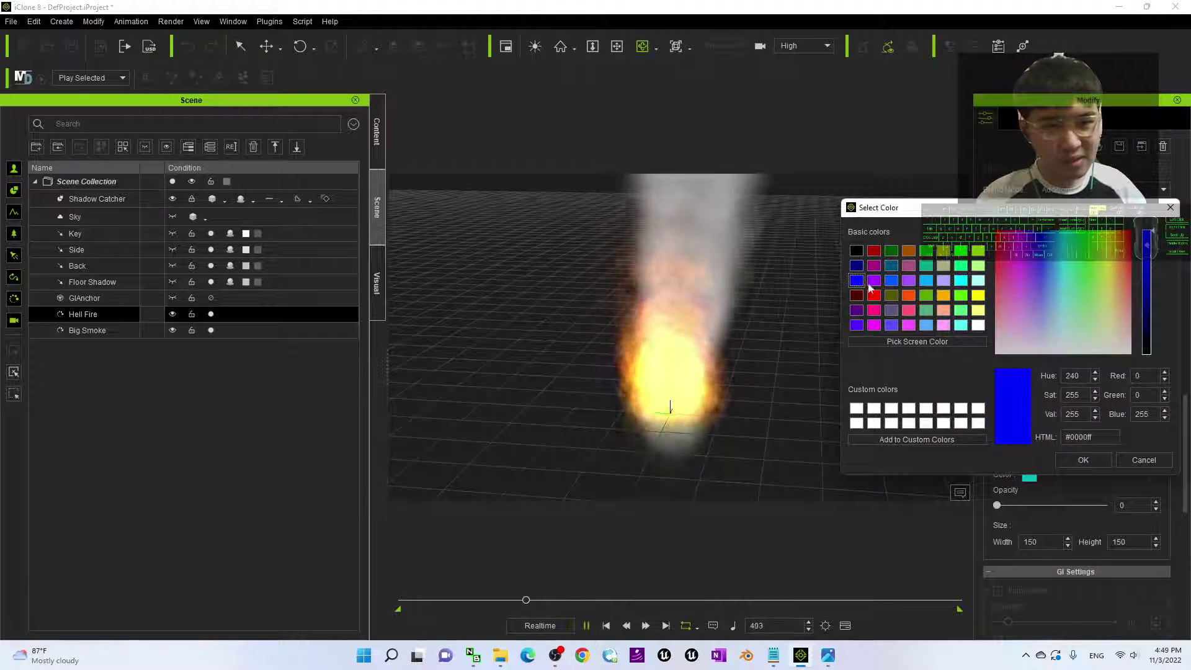
click(1072, 458)
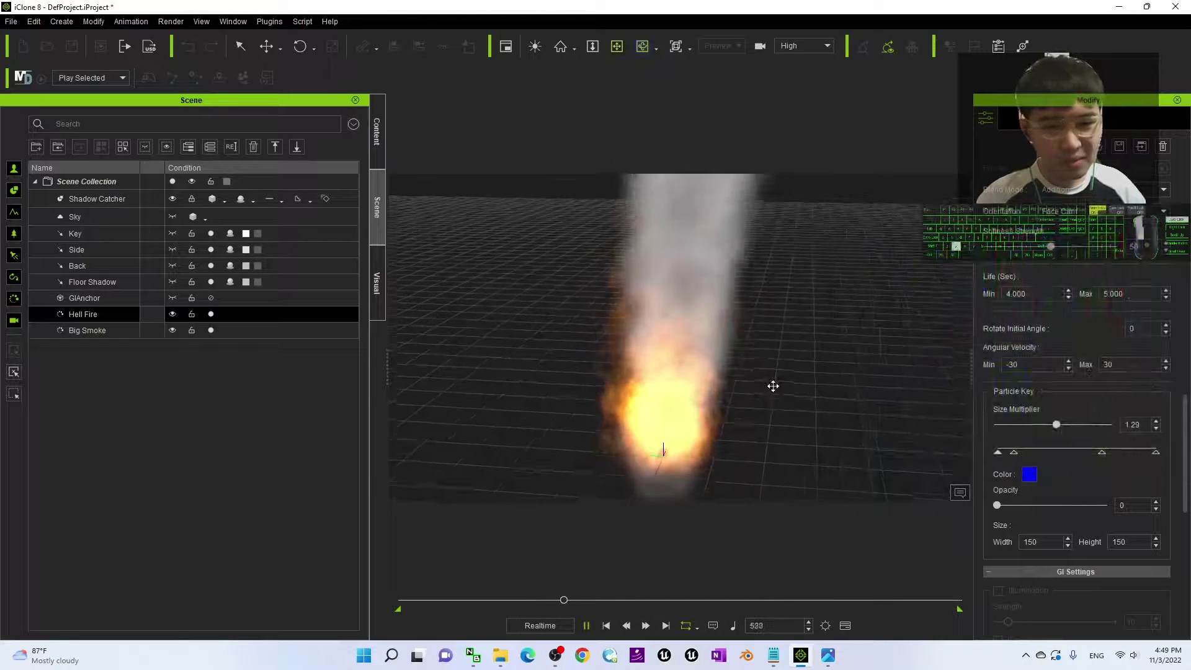
click(606, 625)
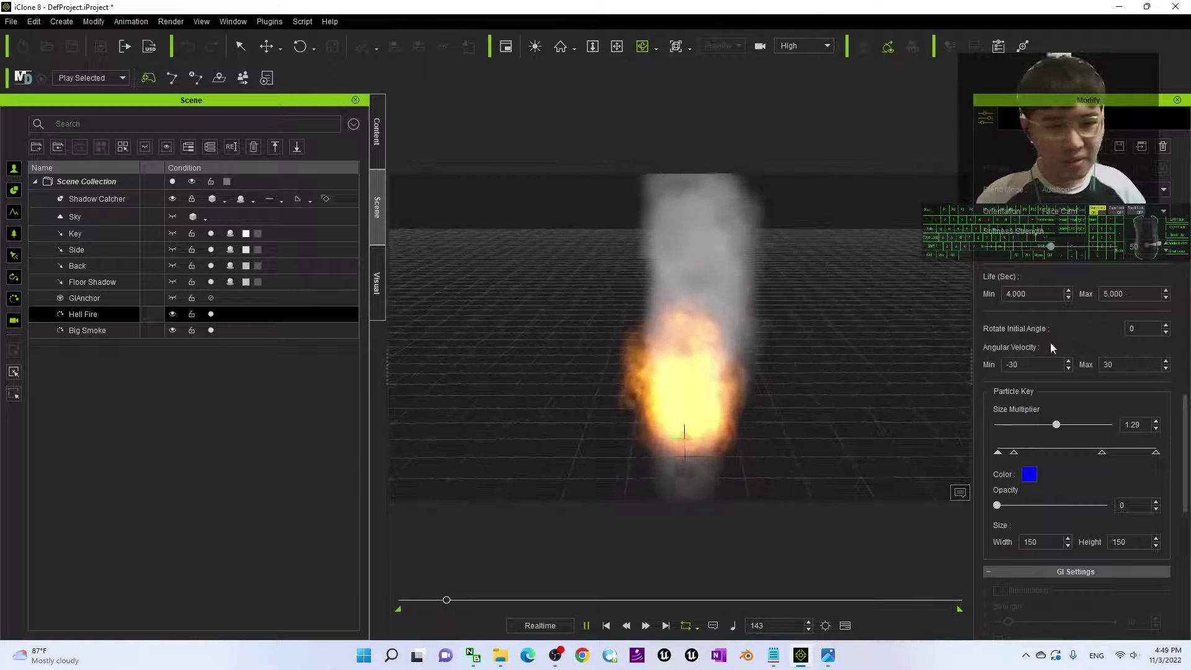
- Set the color of the first Hell Fire particle key to white (#ffffff)
scroll(1053, 348, up, 5)
scroll(1075, 381, down, 4)
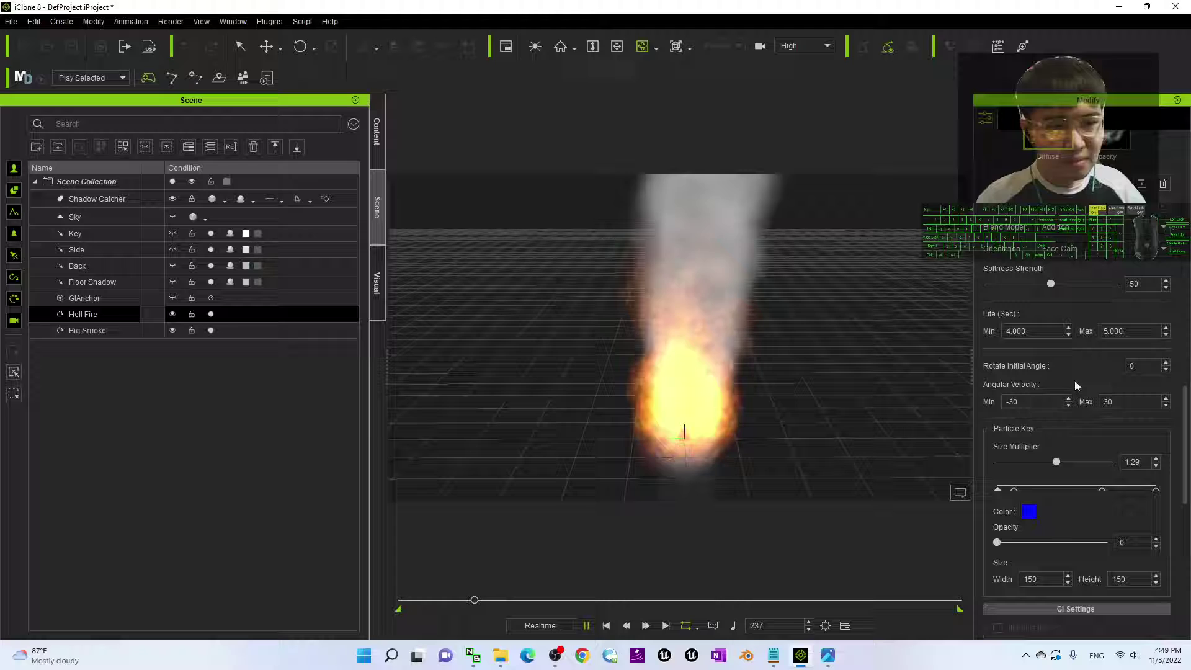
click(1030, 512)
click(563, 306)
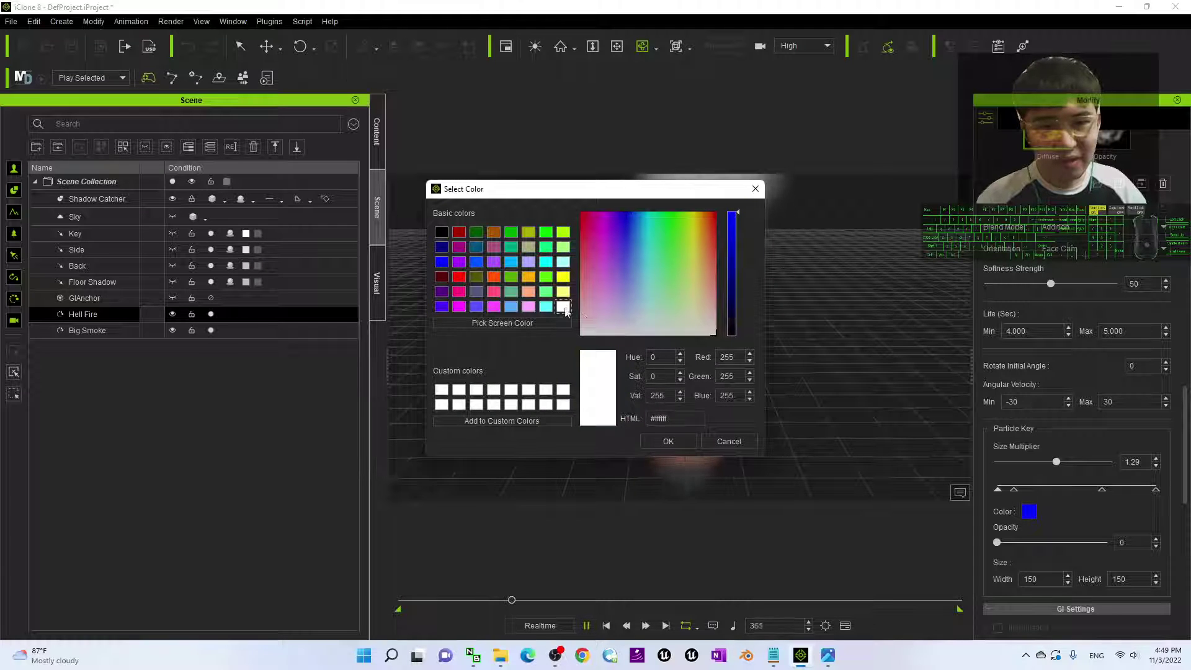
click(668, 441)
scroll(1028, 323, up, 4)
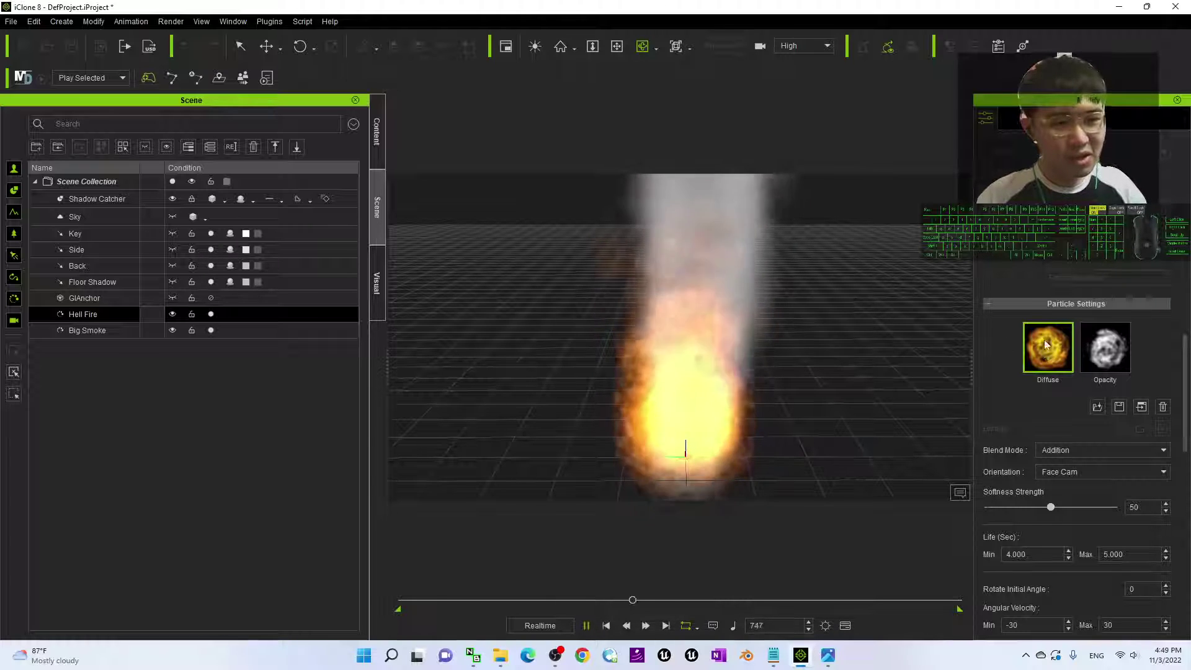
double_click(1049, 342)
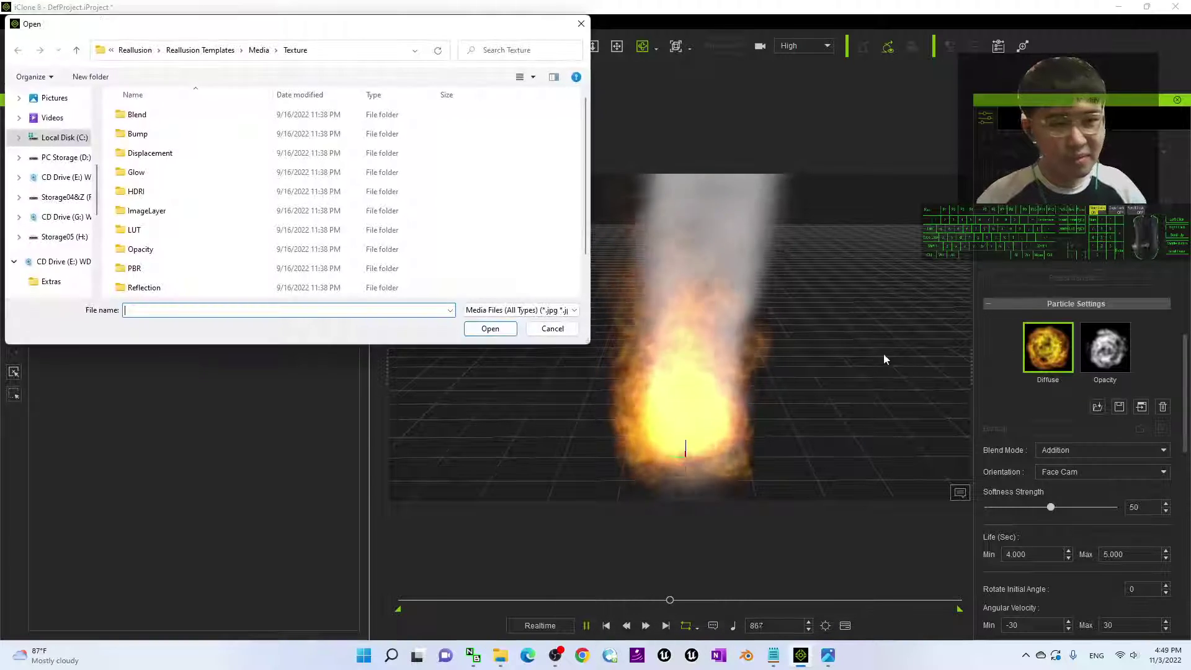
drag(458, 24, 647, 92)
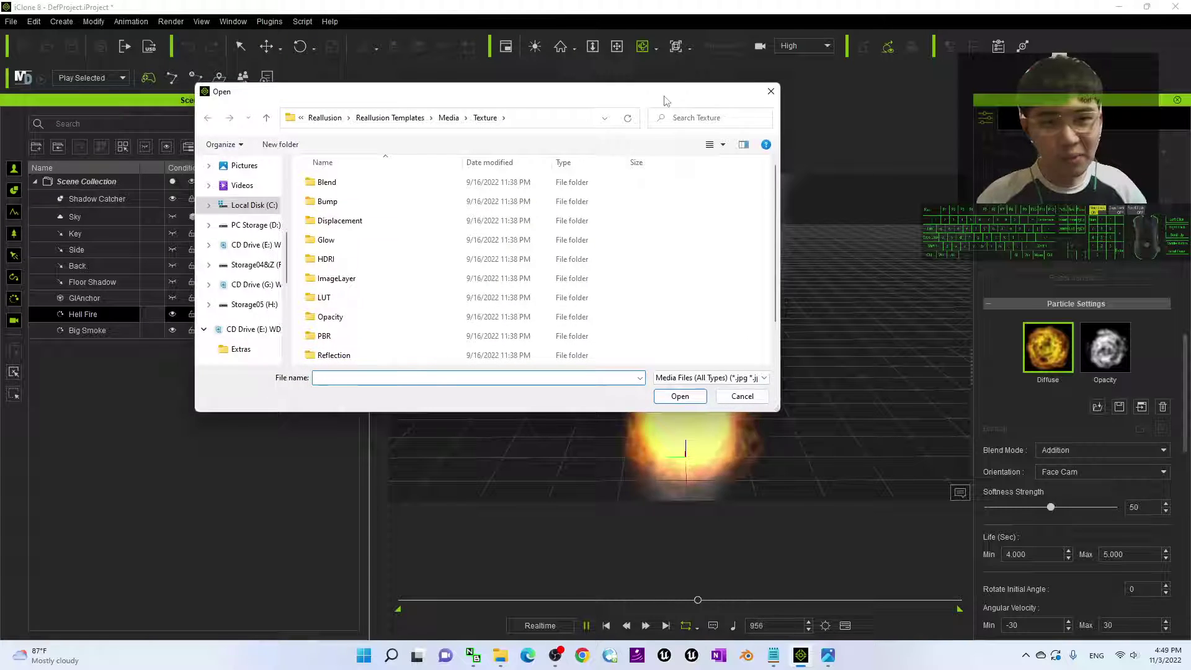
click(771, 92)
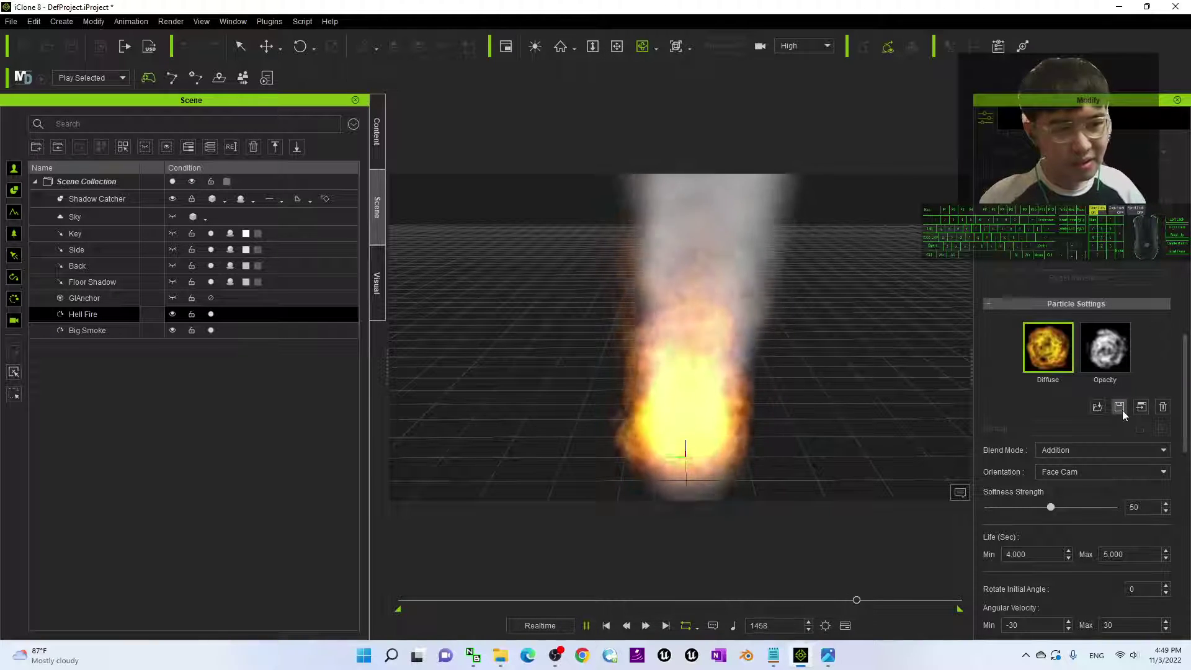
- Save the Hell Fire diffuse texture to the Desktop as a PNG file named "fire image"
click(1120, 408)
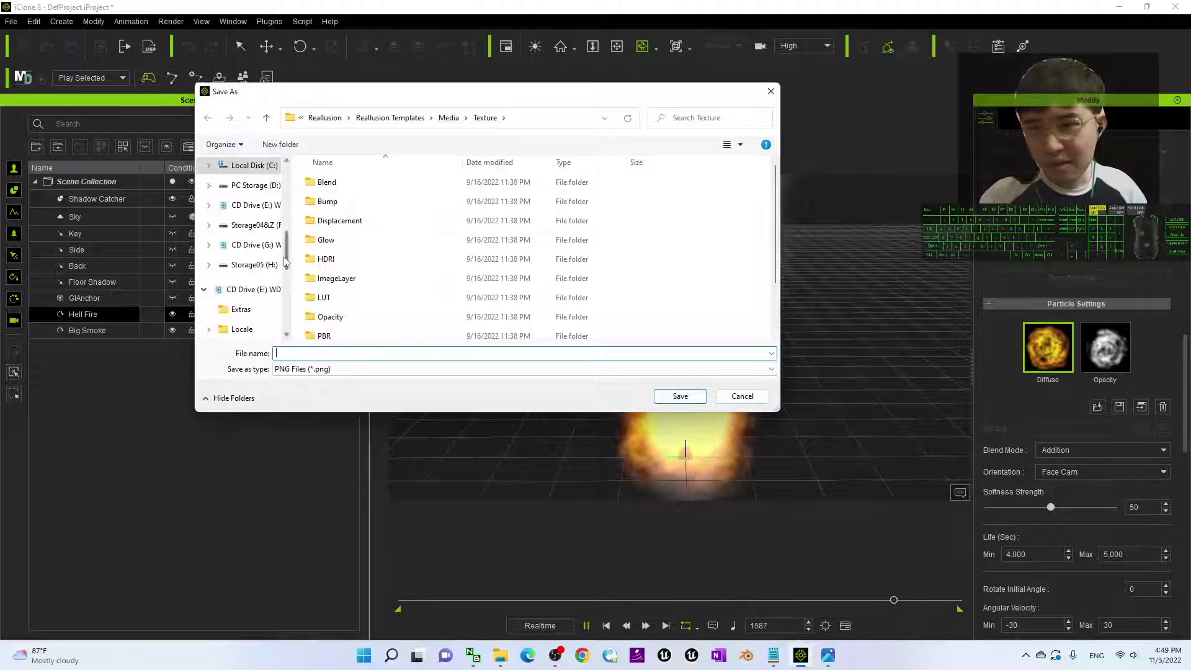
drag(285, 260, 285, 192)
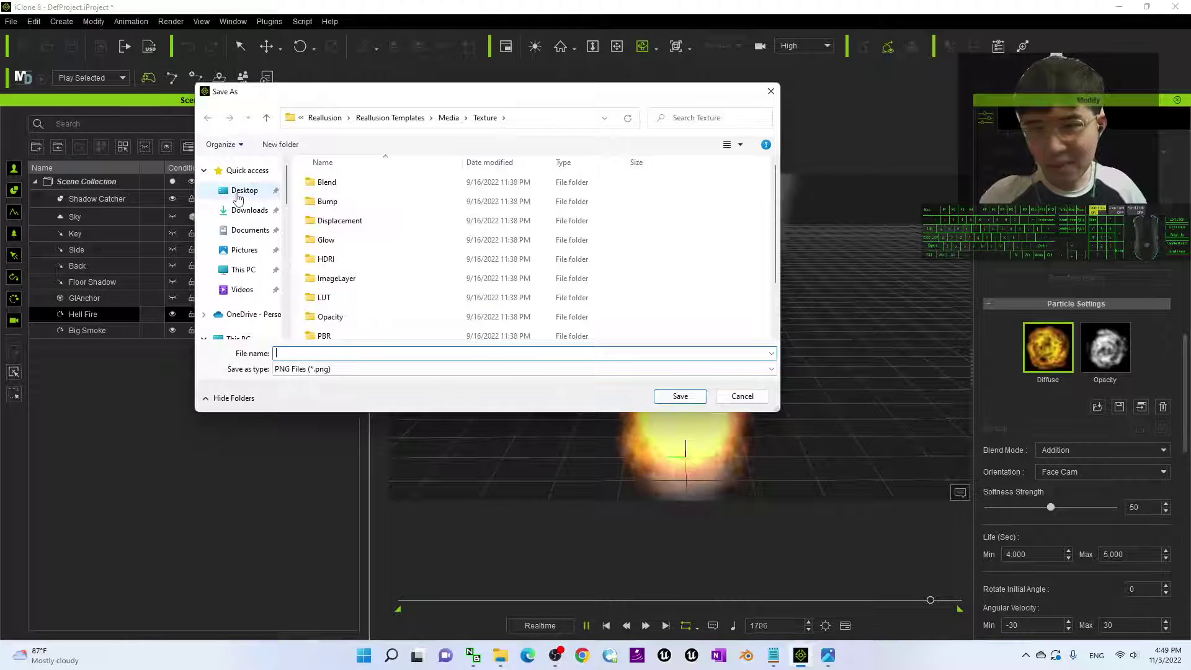
click(242, 192)
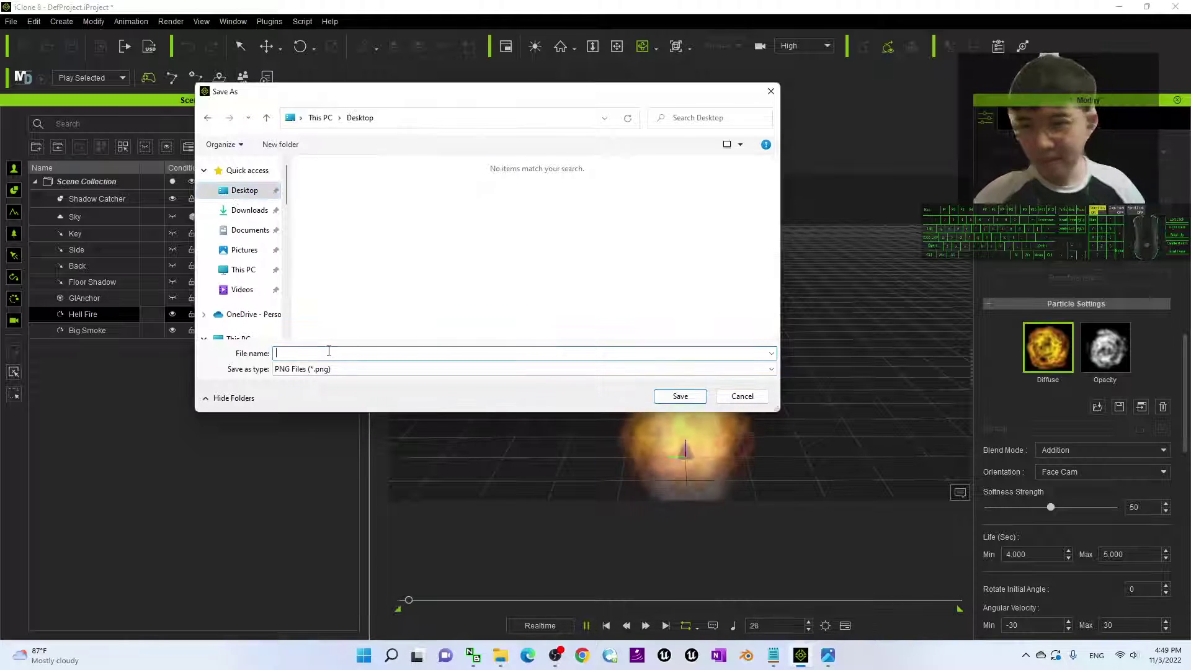
click(329, 351)
text(fire)
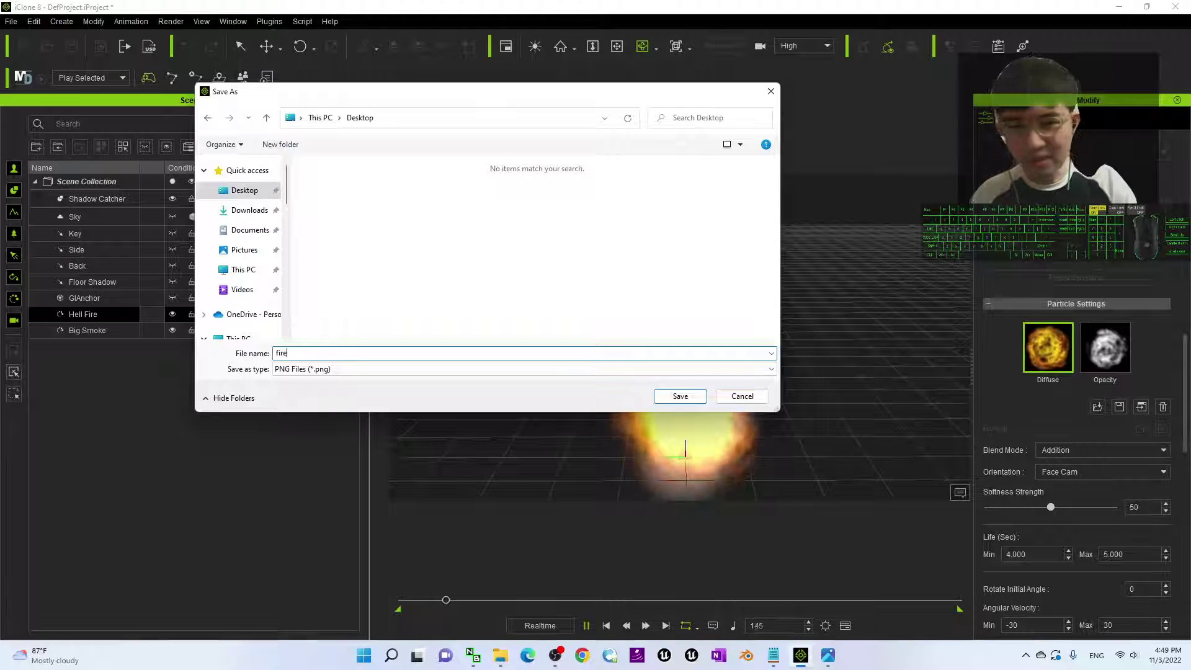
text( ma)
key(Return)
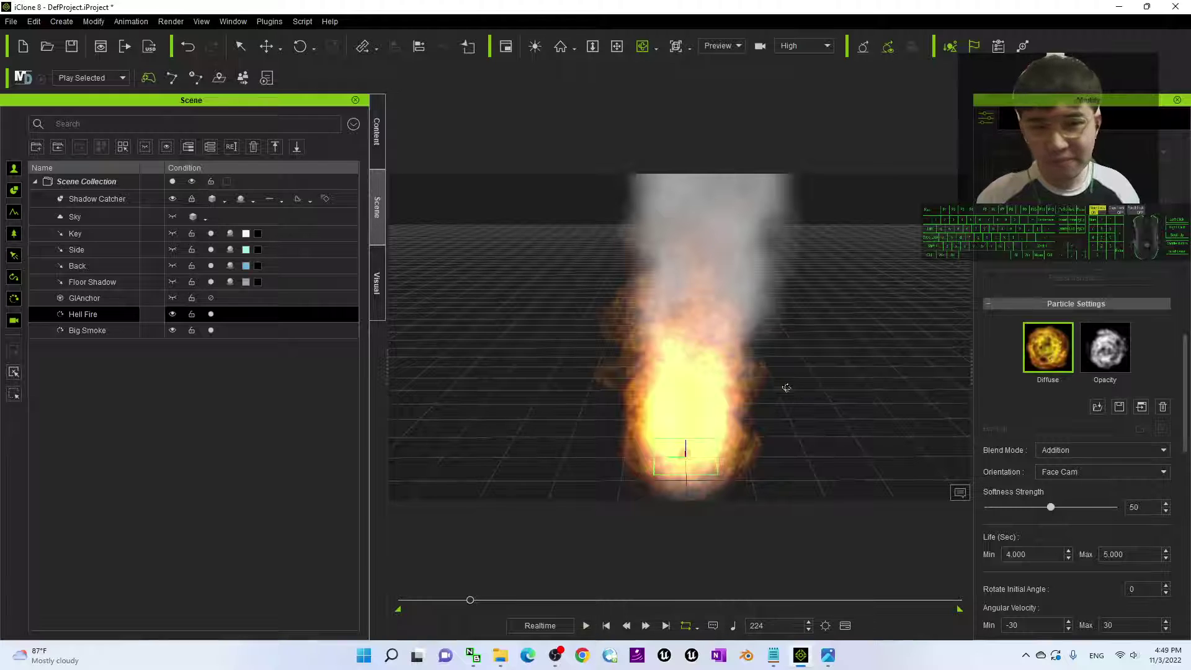
click(586, 625)
- Browse the content library's Props templates and open the 3D Blocks folder
click(377, 132)
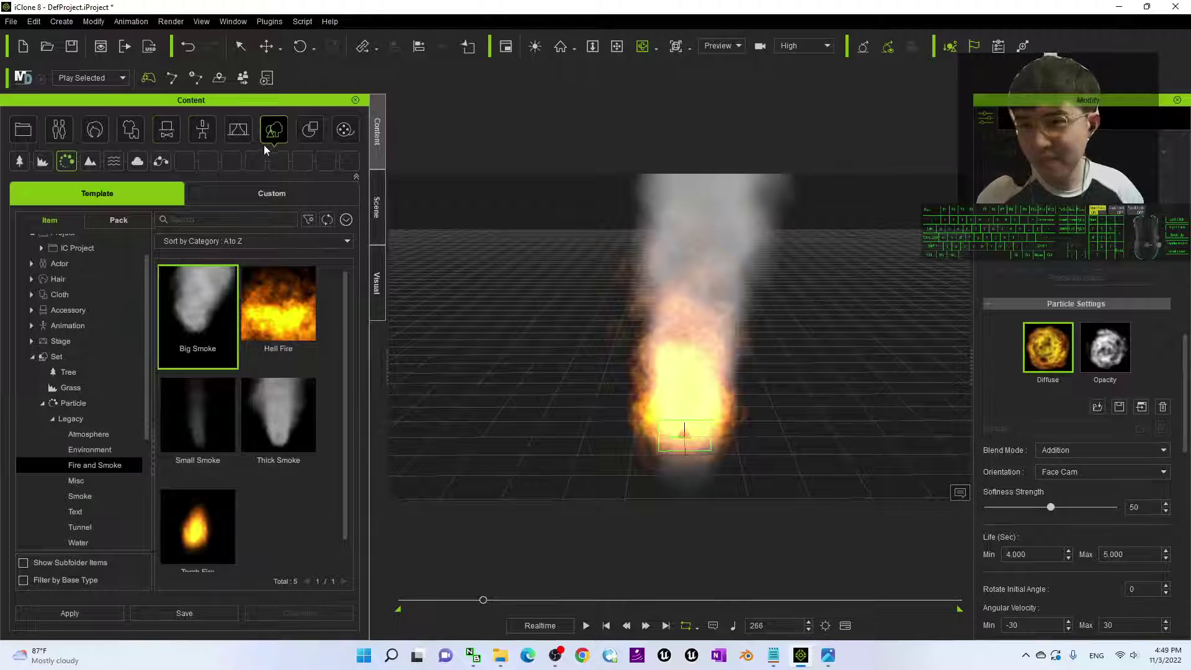
click(277, 136)
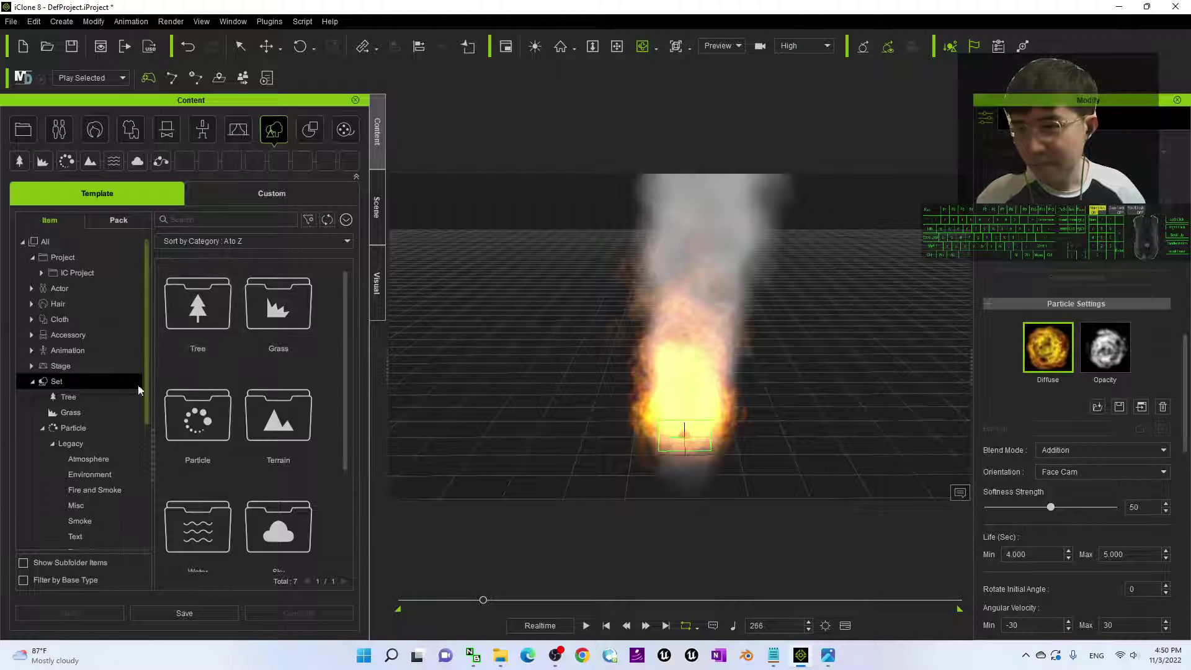
click(309, 129)
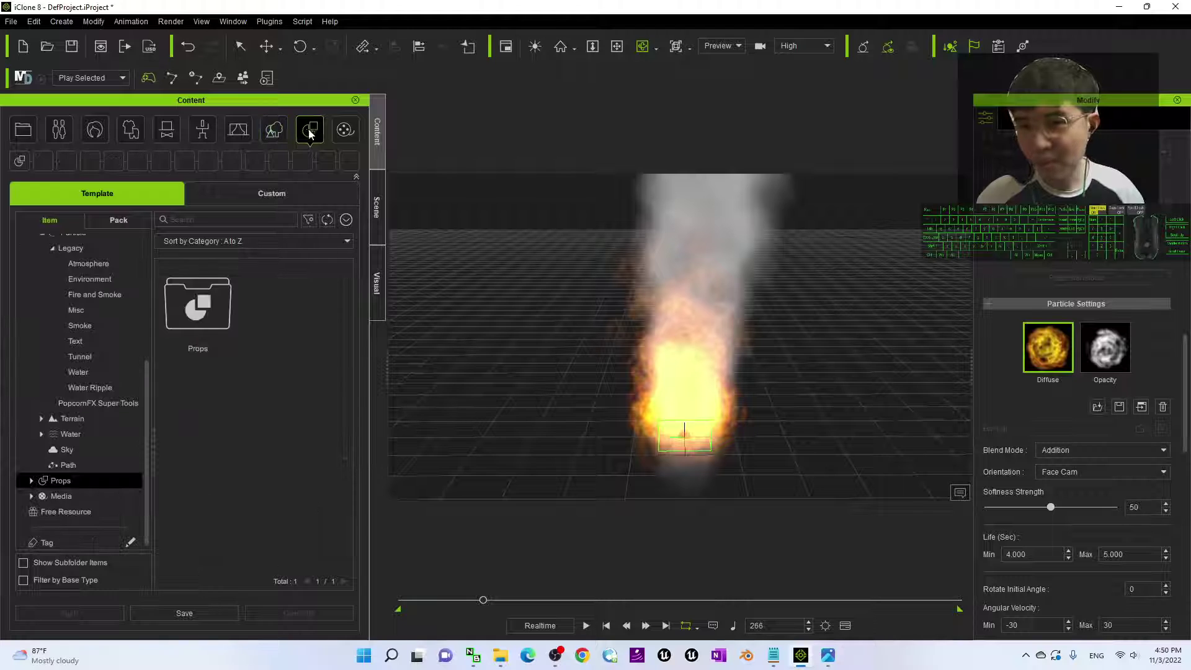
click(204, 314)
double_click(205, 314)
scroll(260, 430, down, 3)
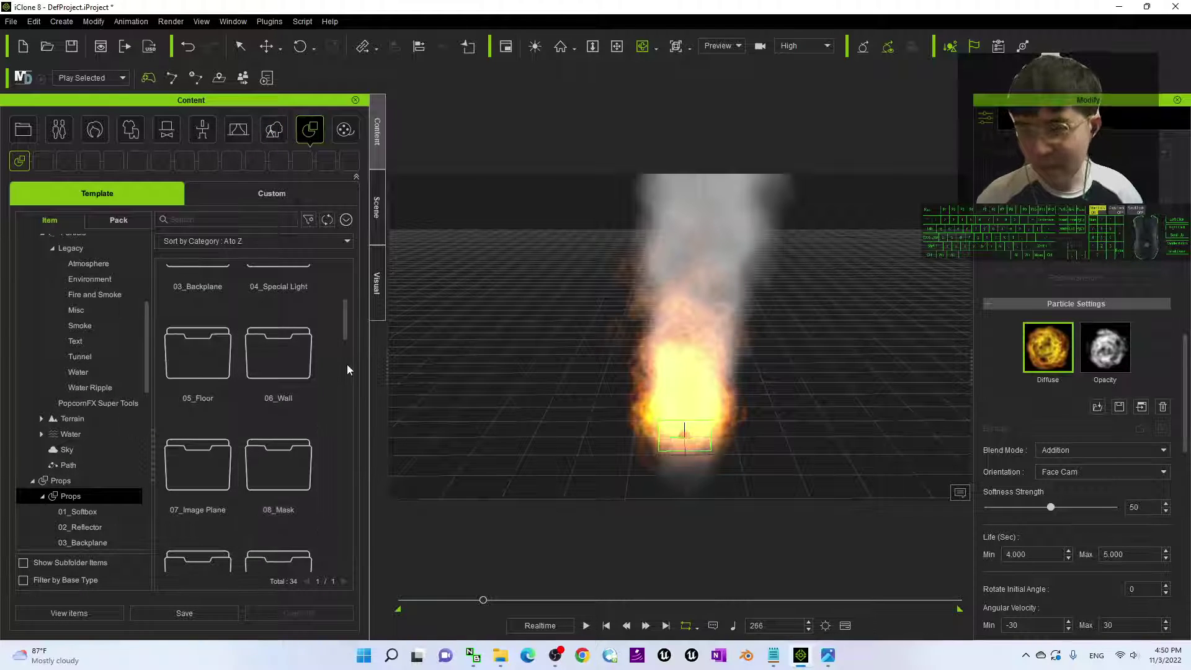
scroll(338, 381, up, 2)
click(199, 421)
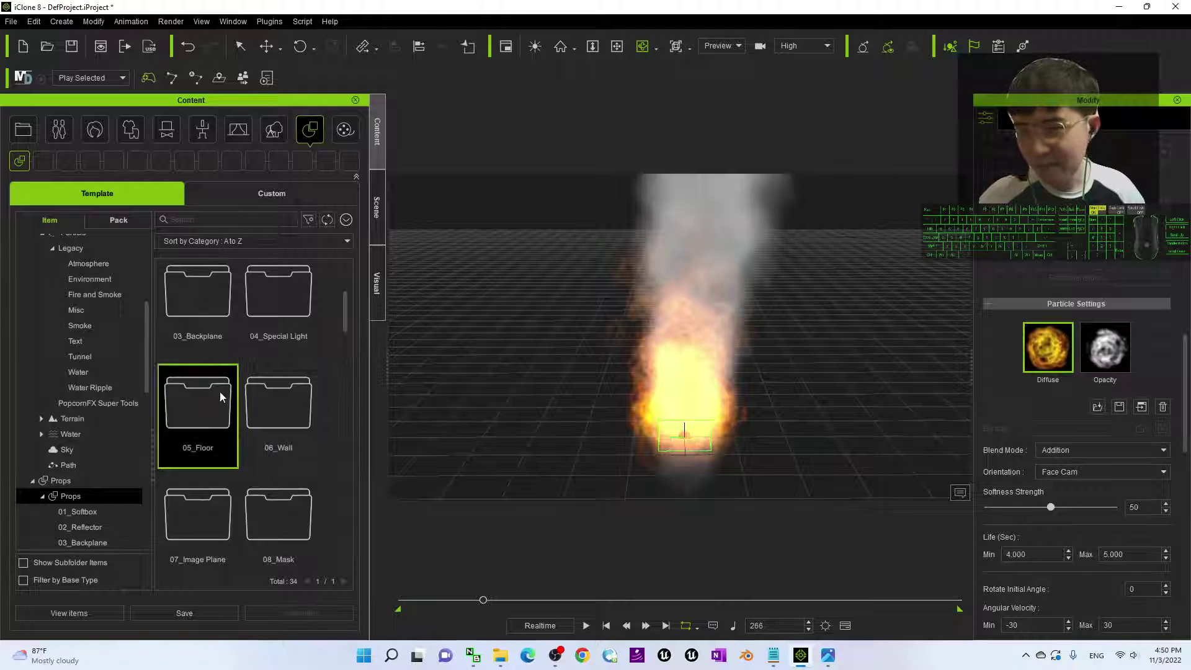
scroll(224, 403, up, 2)
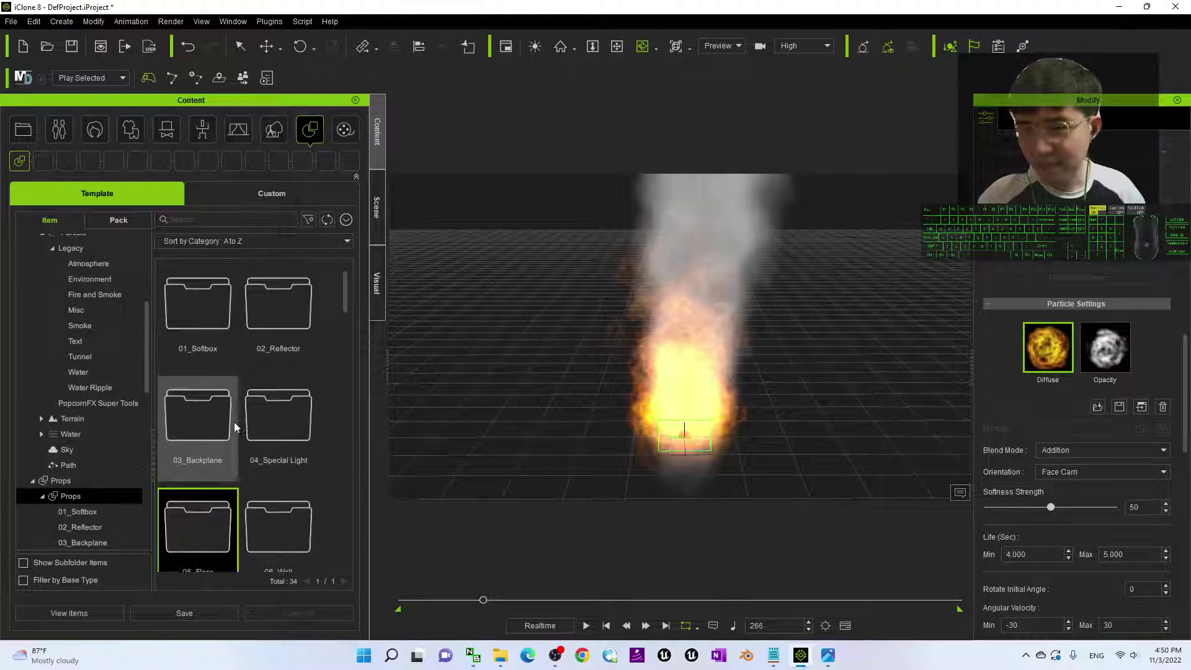
scroll(234, 426, down, 4)
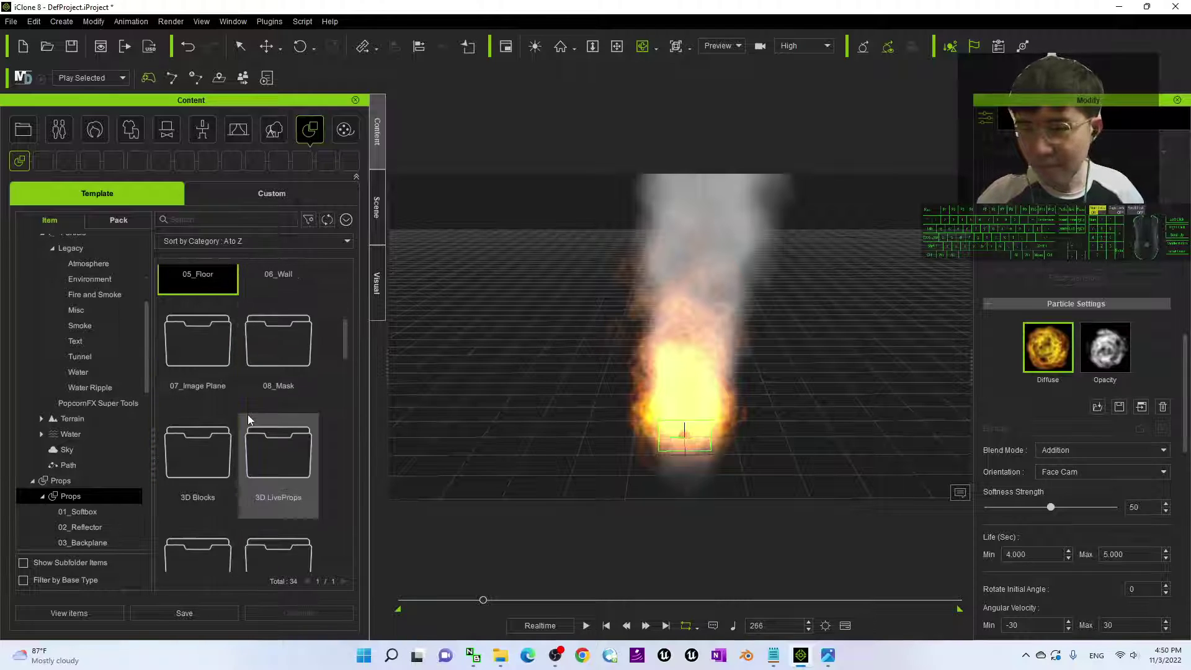
double_click(210, 452)
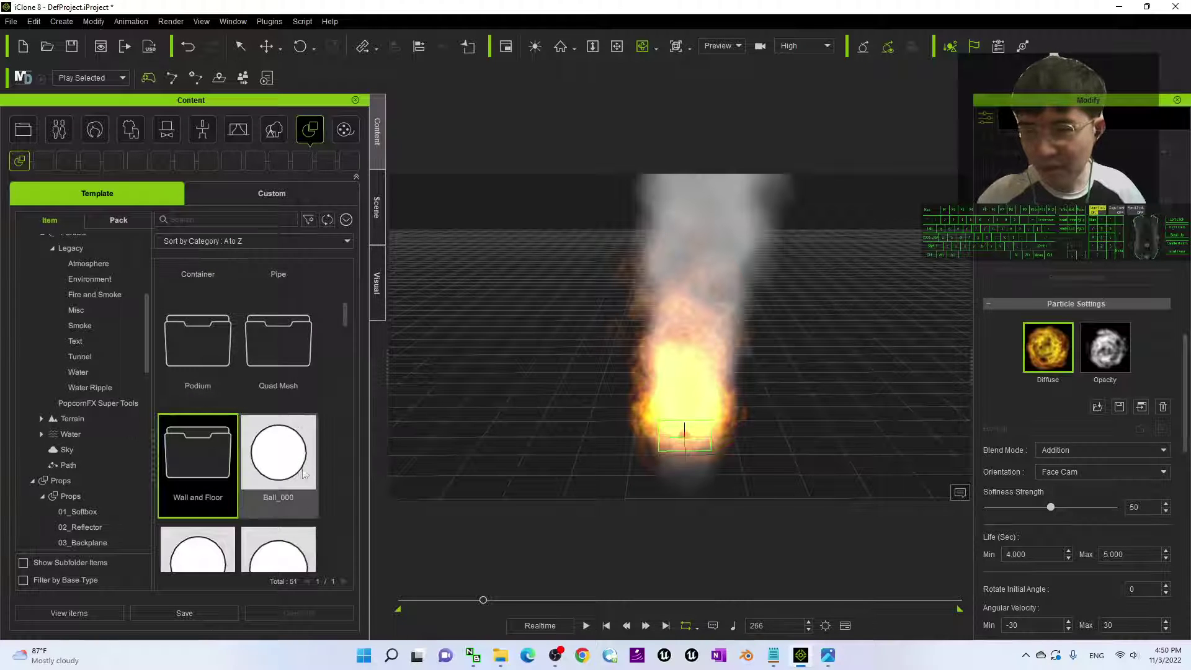
- Add the Ball_000 prop from the 3D Blocks folder to the ground beside the fire
scroll(268, 450, down, 3)
scroll(280, 420, up, 1)
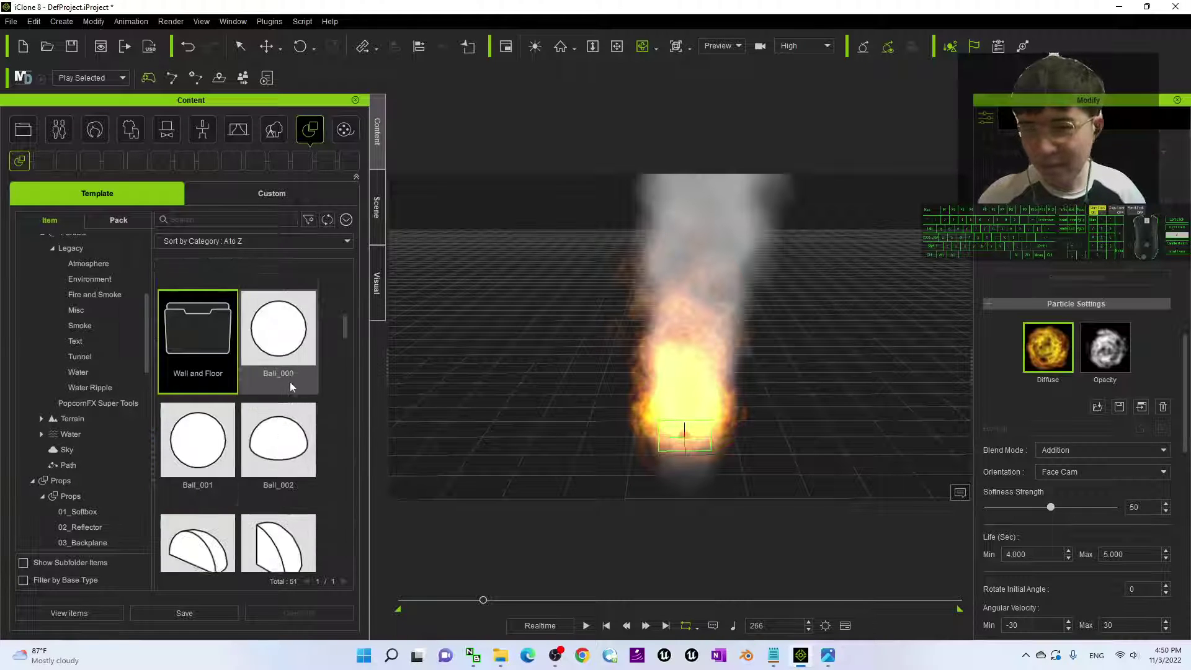
click(290, 381)
drag(367, 376, 469, 397)
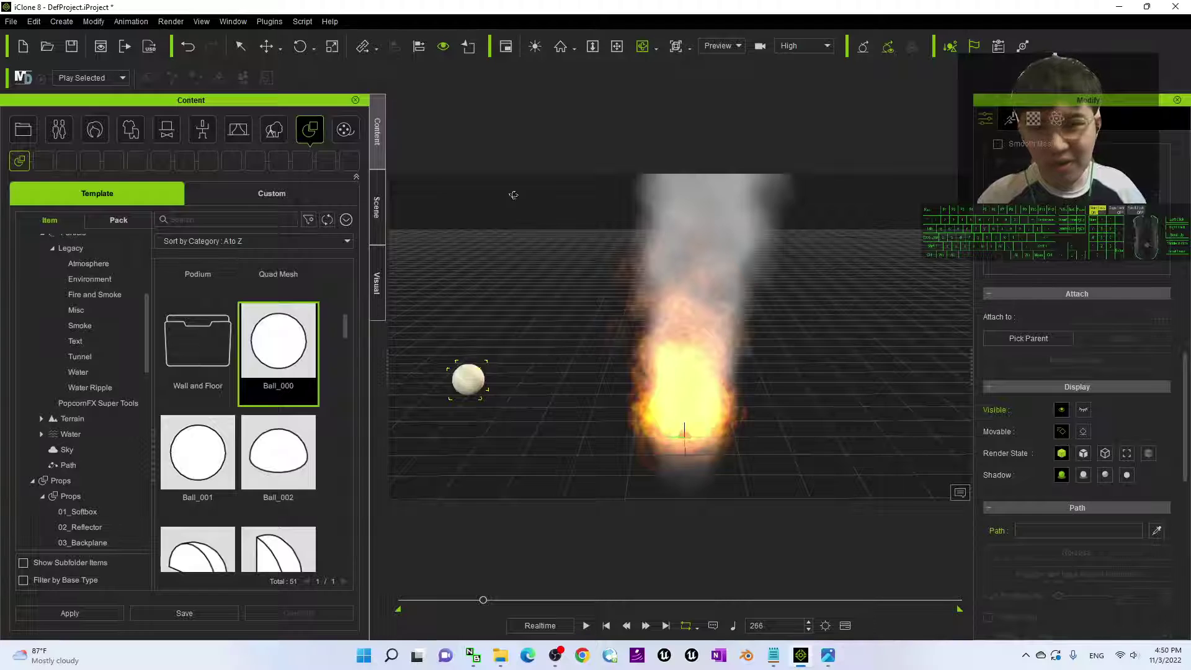
- Apply the "fire image.png" file from the Desktop as a texture to the Ball_000 prop
drag(609, 7, 814, 40)
click(1124, 9)
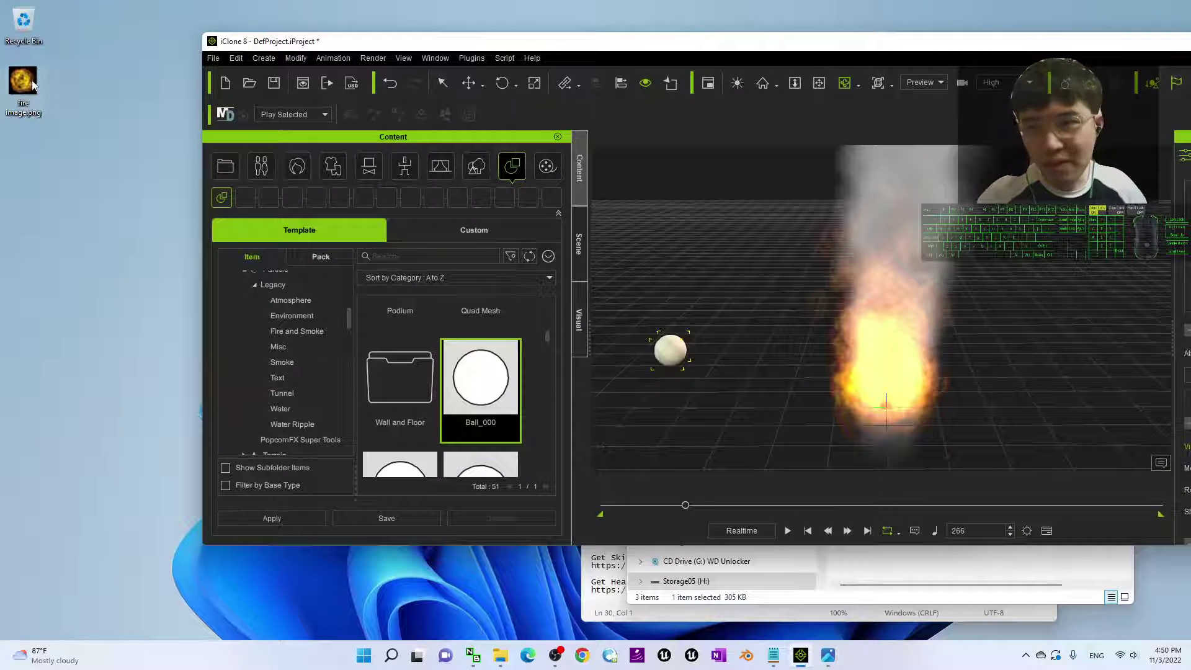
drag(32, 79, 668, 355)
drag(879, 47, 682, 0)
- Shift the hue of the Ball_000 prop's Base Color texture to 42 with Adjust Color, making it green
click(1034, 118)
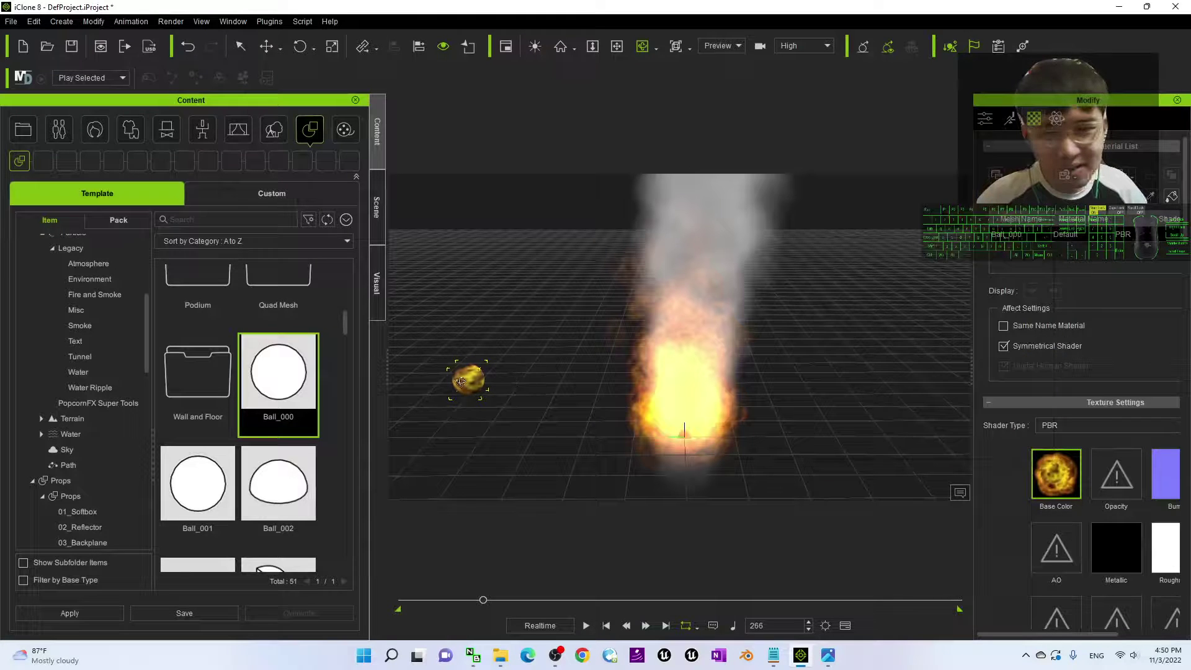
right_click(1062, 476)
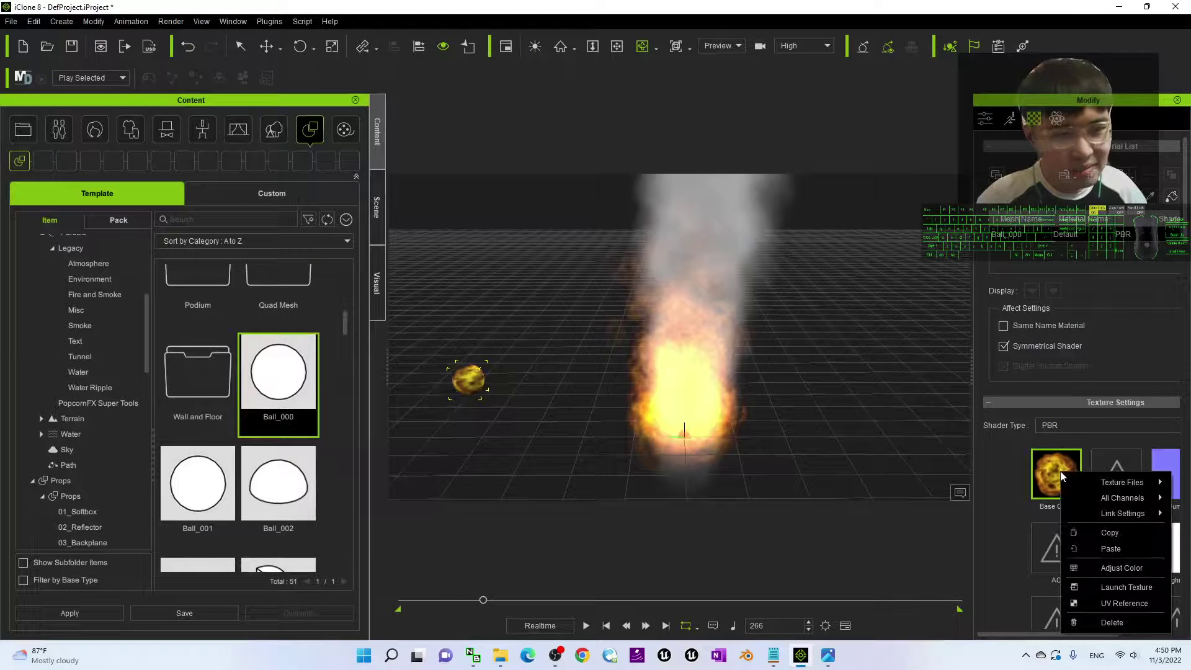
click(1116, 567)
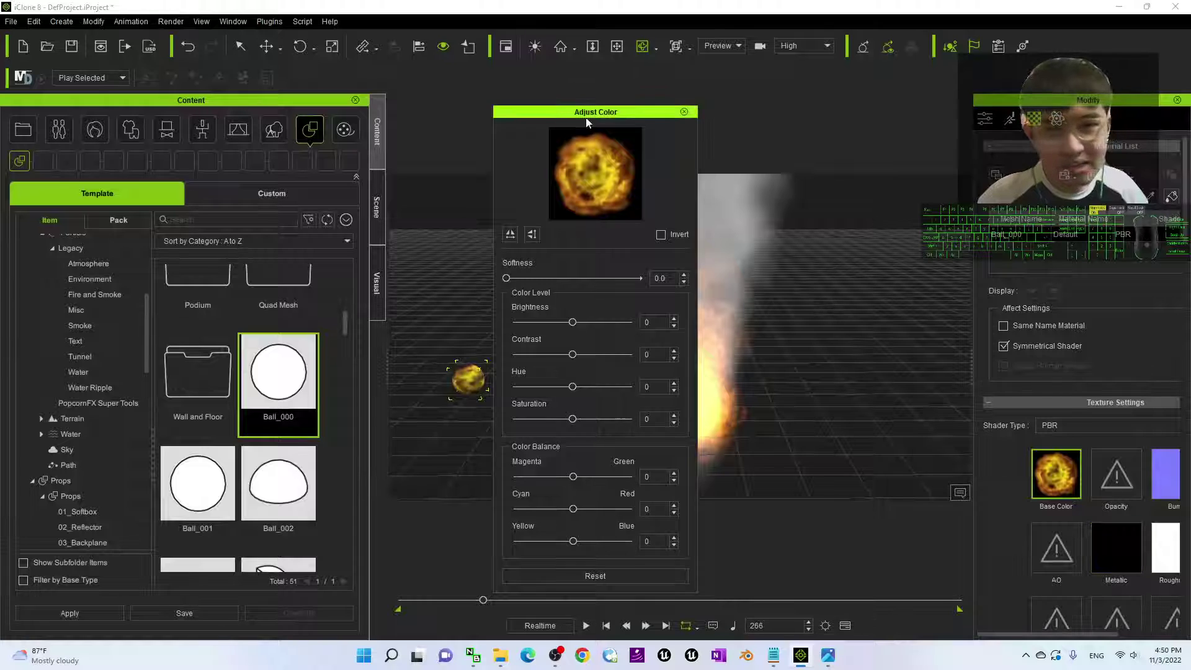
drag(586, 122, 468, 111)
mouse_move(454, 375)
mouse_down()
mouse_move(466, 375)
mouse_move(435, 379)
mouse_move(493, 385)
mouse_move(434, 377)
mouse_move(487, 380)
mouse_move(475, 380)
mouse_up()
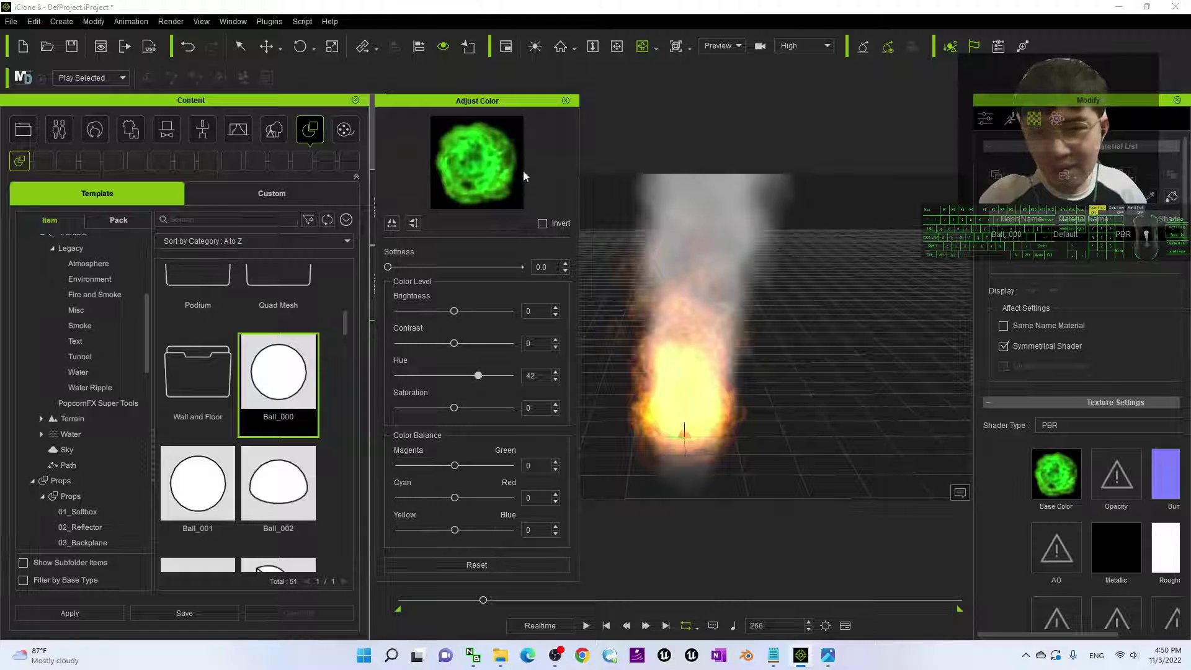
click(565, 101)
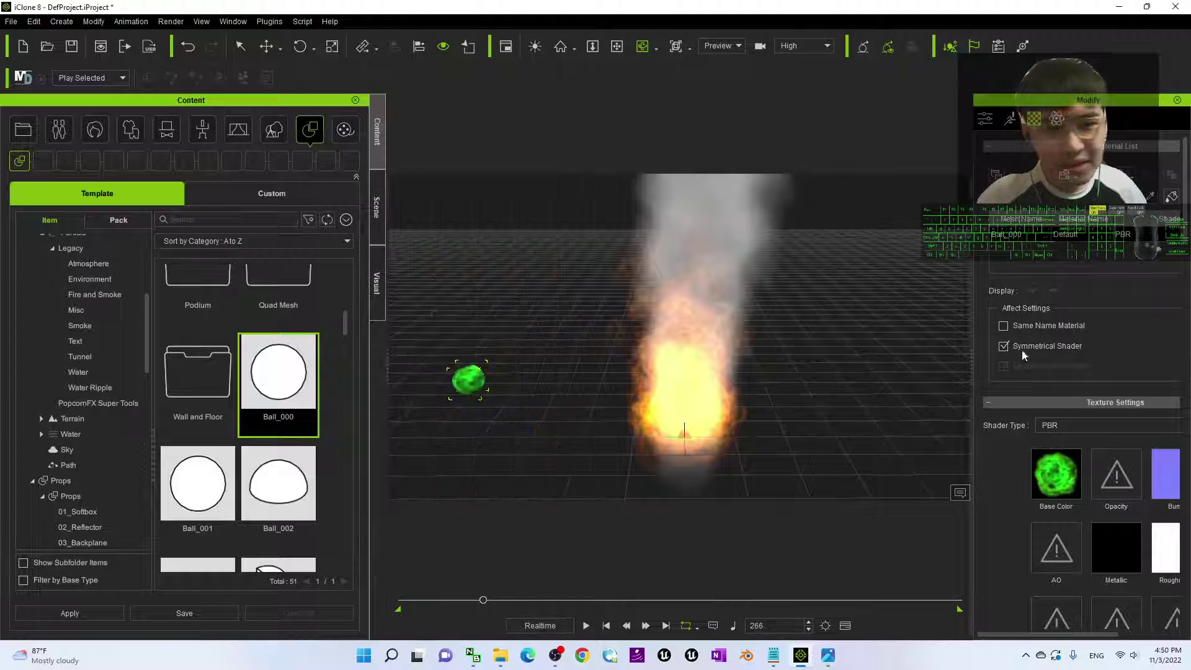
- Save the ball's green Base Color texture to the Desktop as a PNG file named "fire image green.png"
right_click(1054, 475)
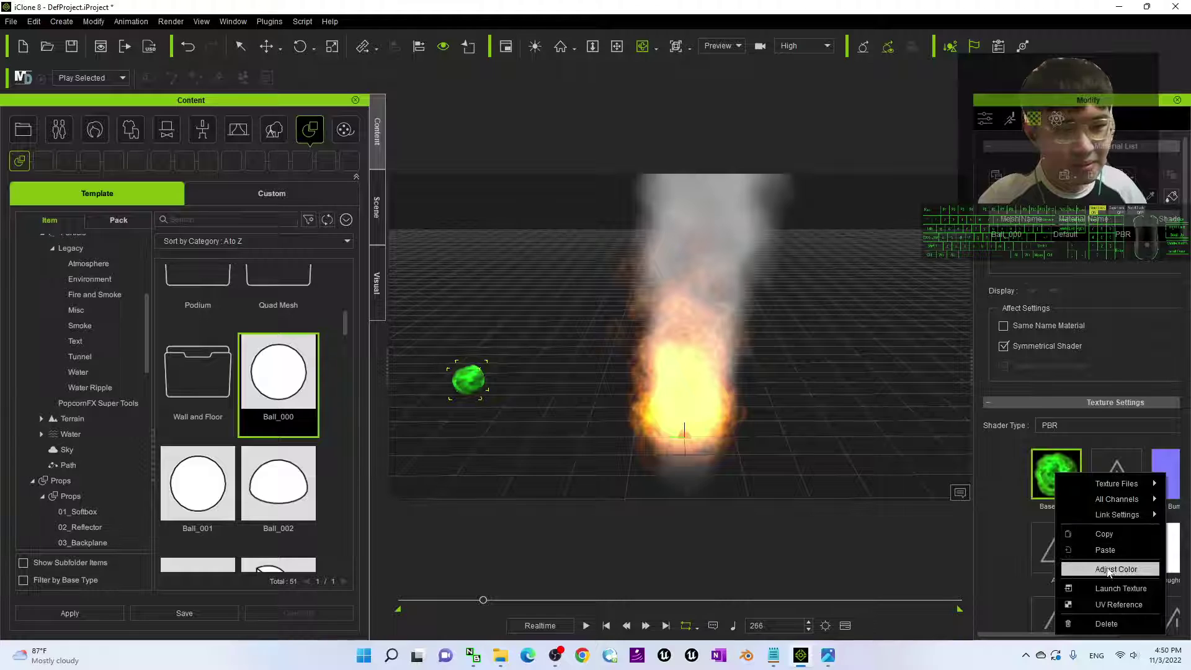
click(1056, 467)
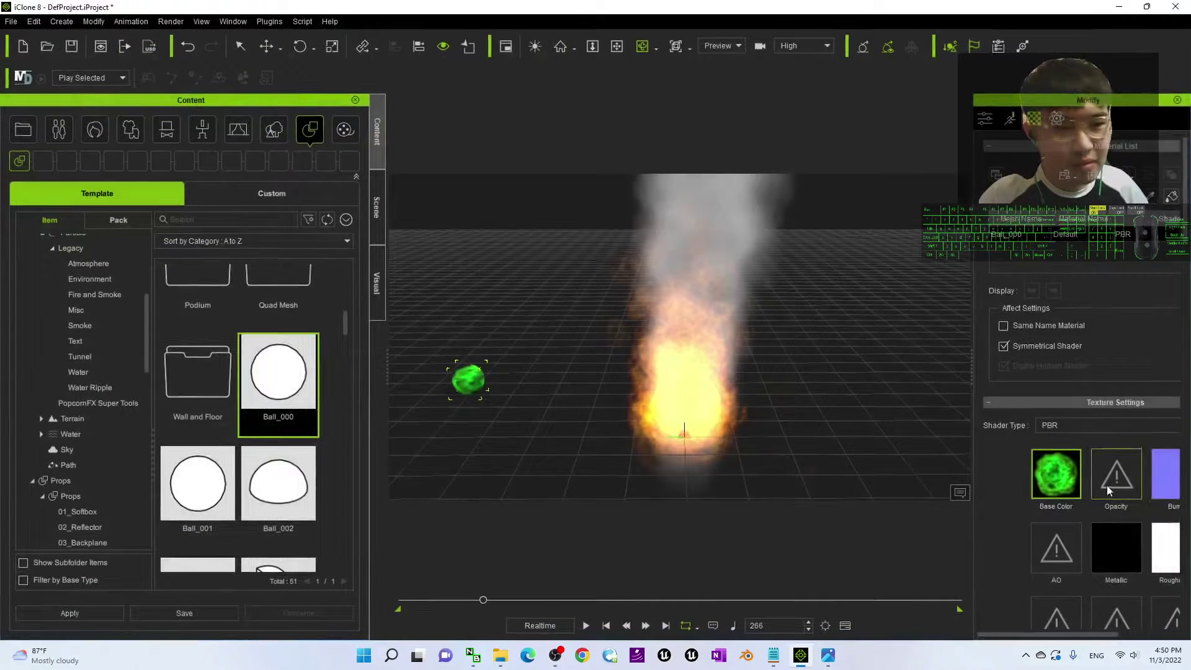
scroll(1012, 459, down, 3)
drag(972, 393, 935, 397)
click(1030, 534)
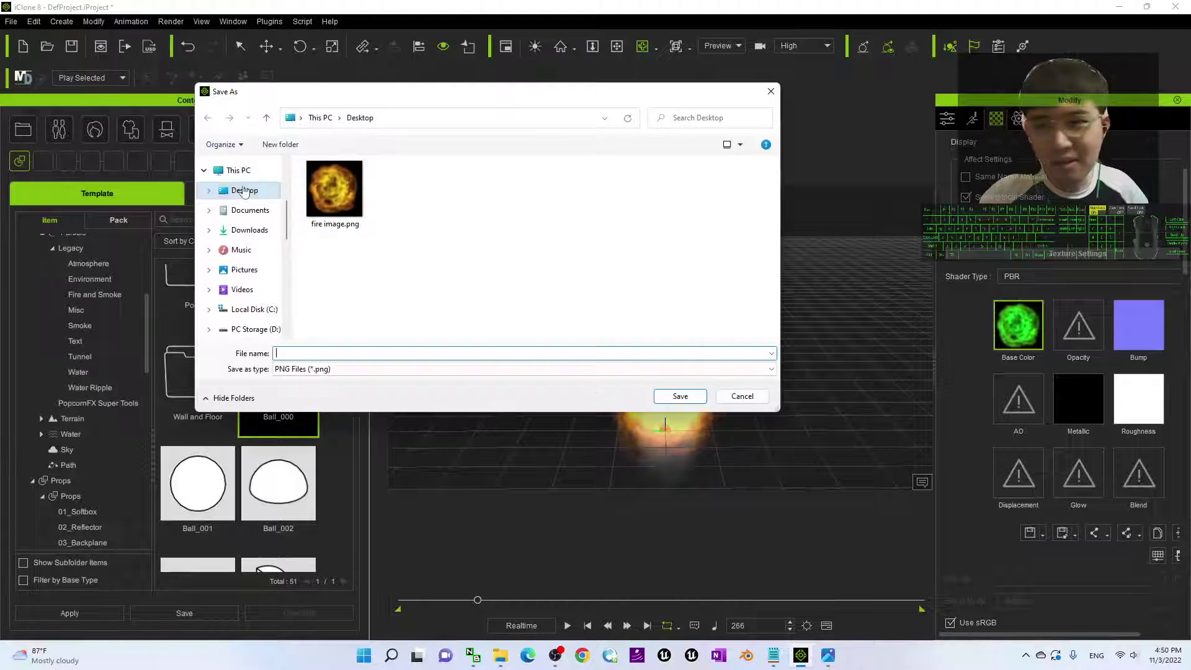
click(334, 192)
click(313, 353)
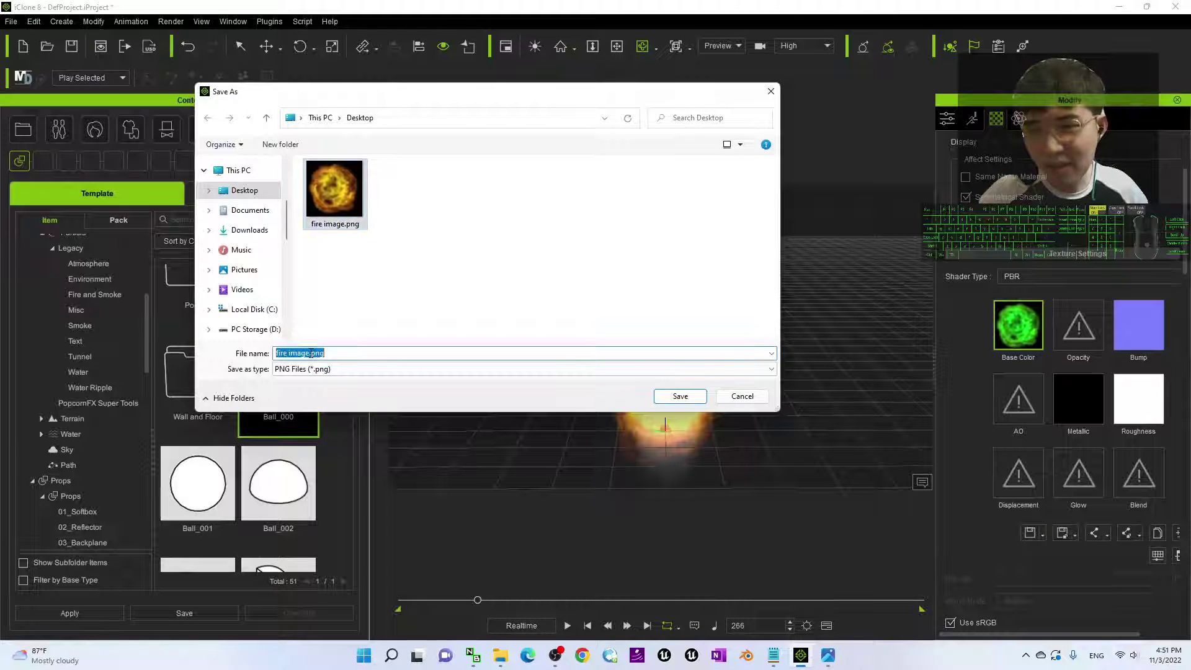
text(green)
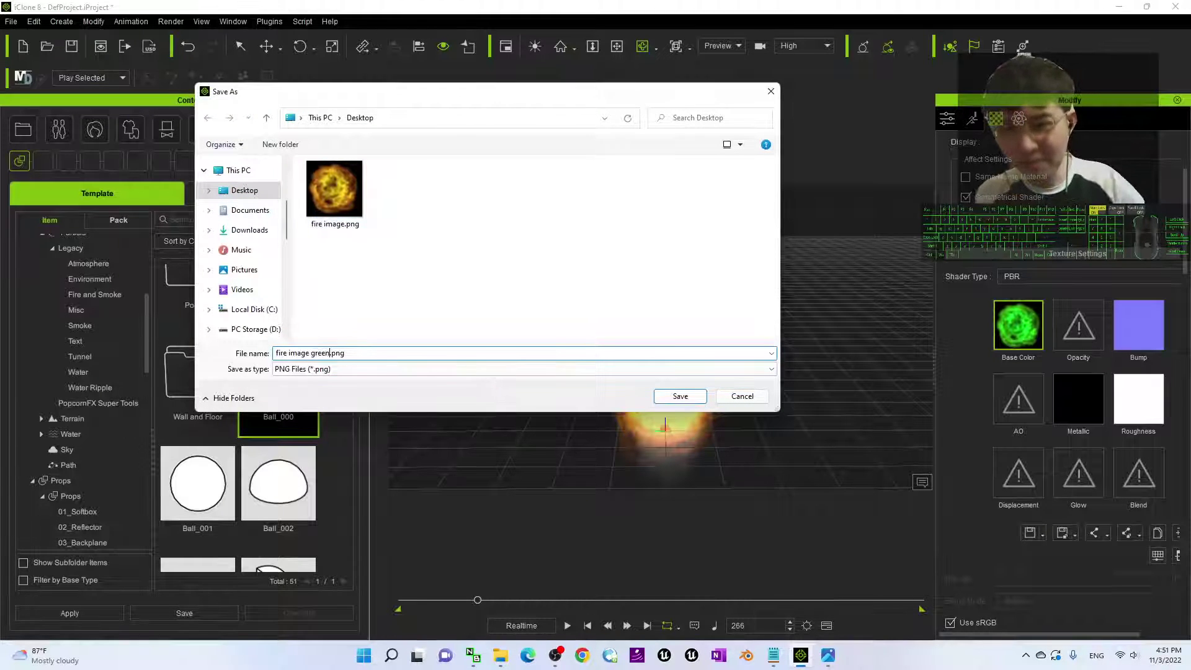
click(676, 397)
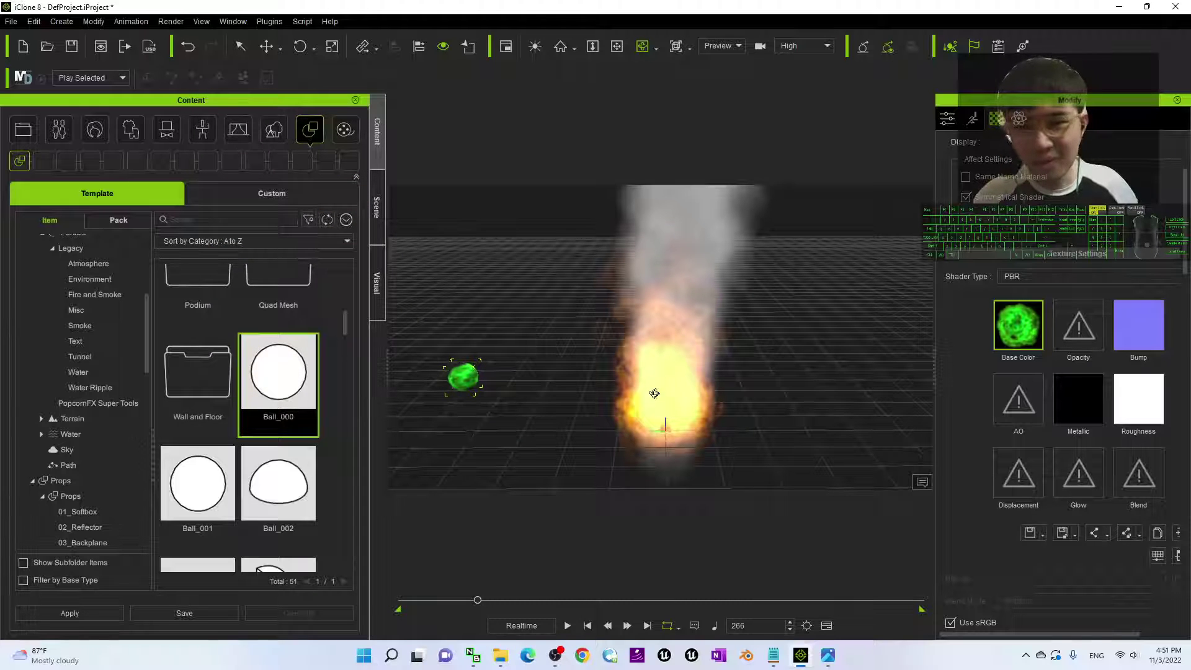
- Replace the Hell Fire particle's diffuse texture with the "fire image green.png" file from the Desktop
click(377, 208)
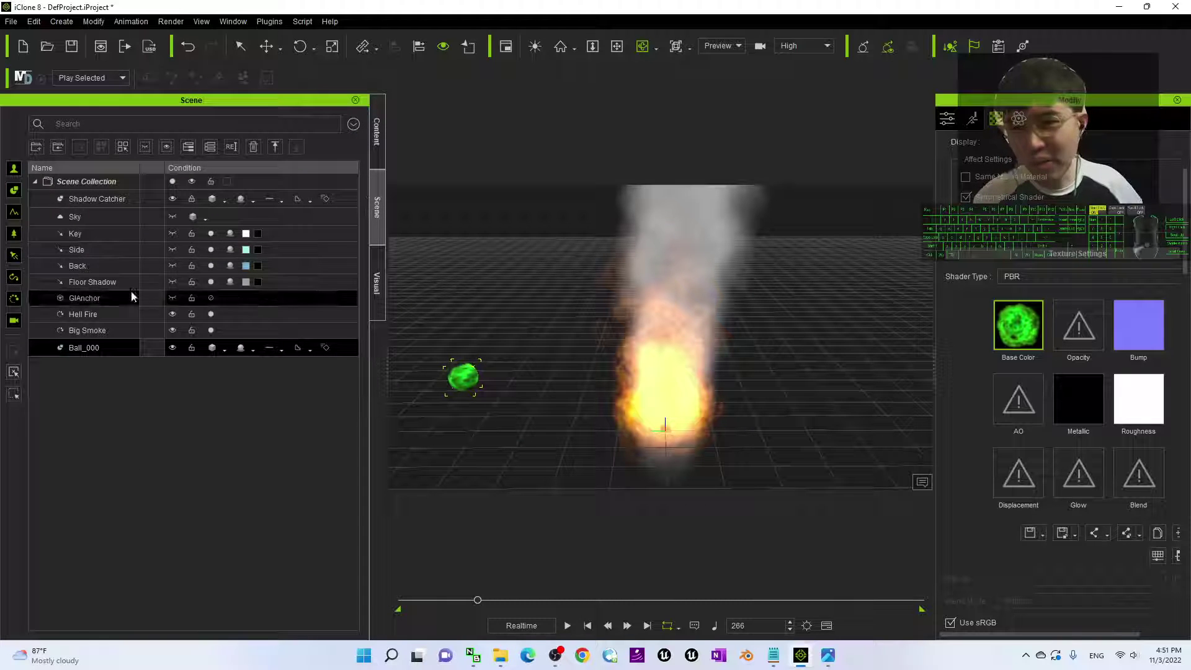
click(93, 315)
drag(689, 8, 697, 91)
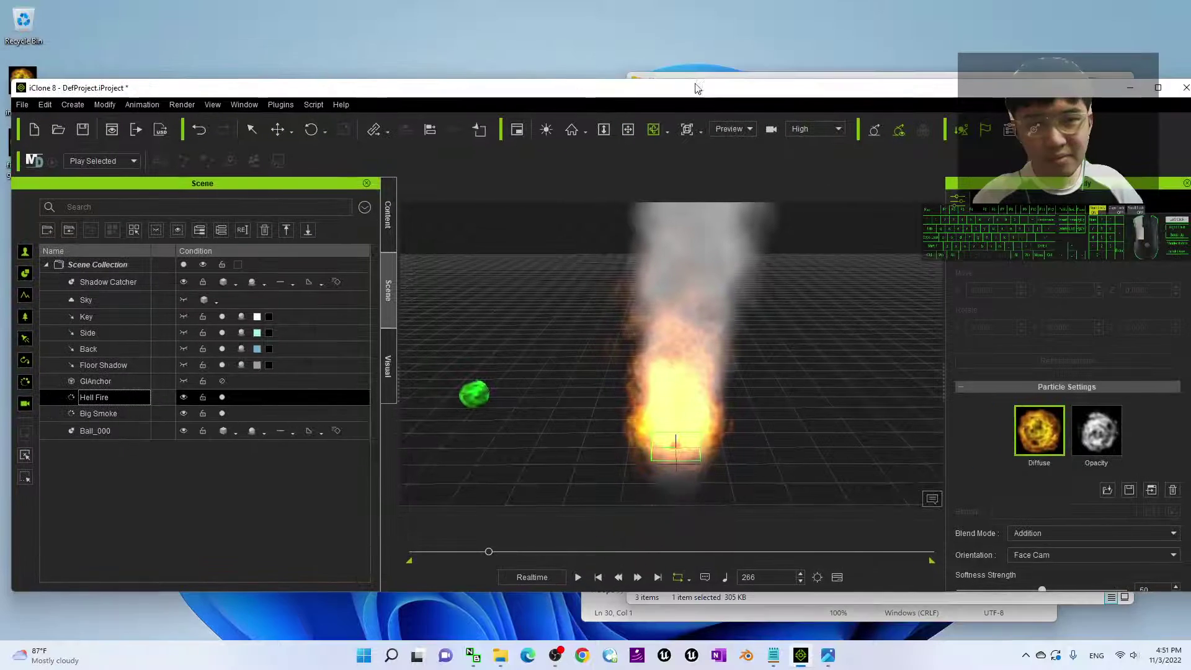
drag(8, 97, 352, 134)
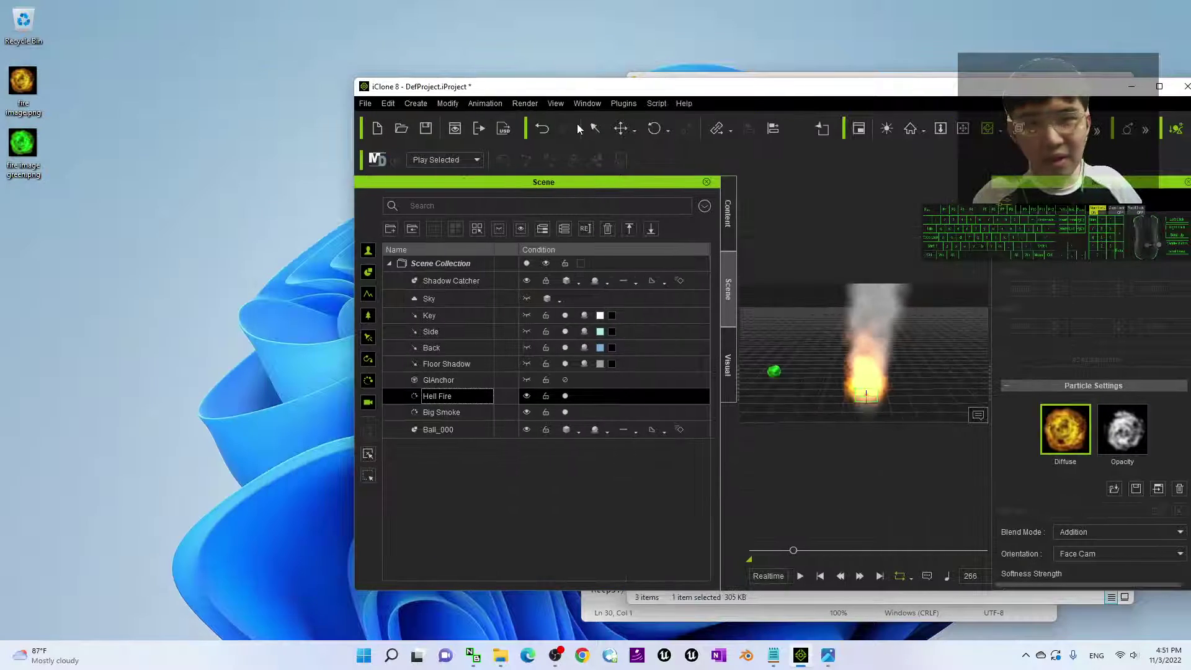
drag(598, 92, 435, 60)
click(24, 149)
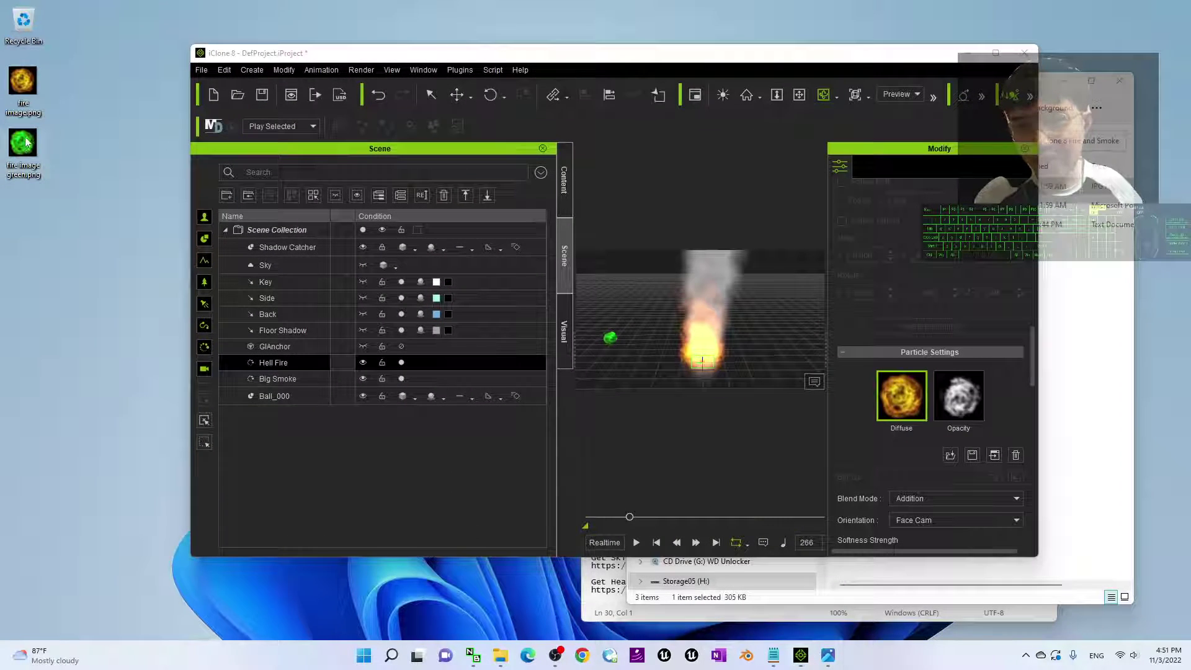
drag(25, 142, 902, 398)
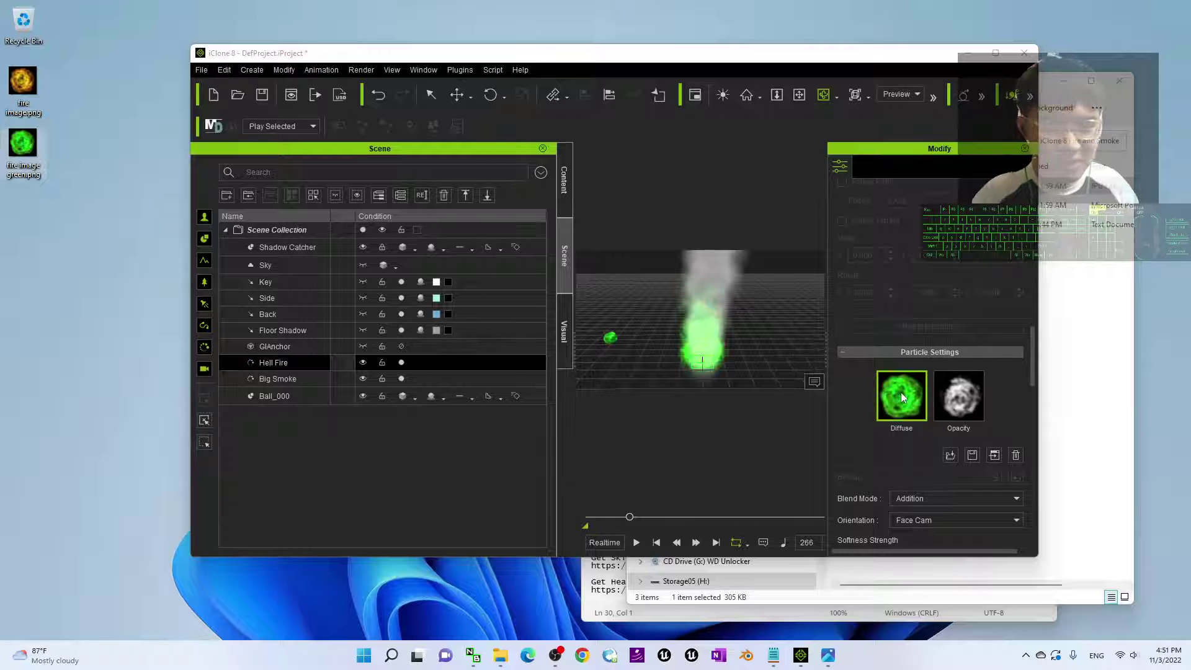
click(996, 53)
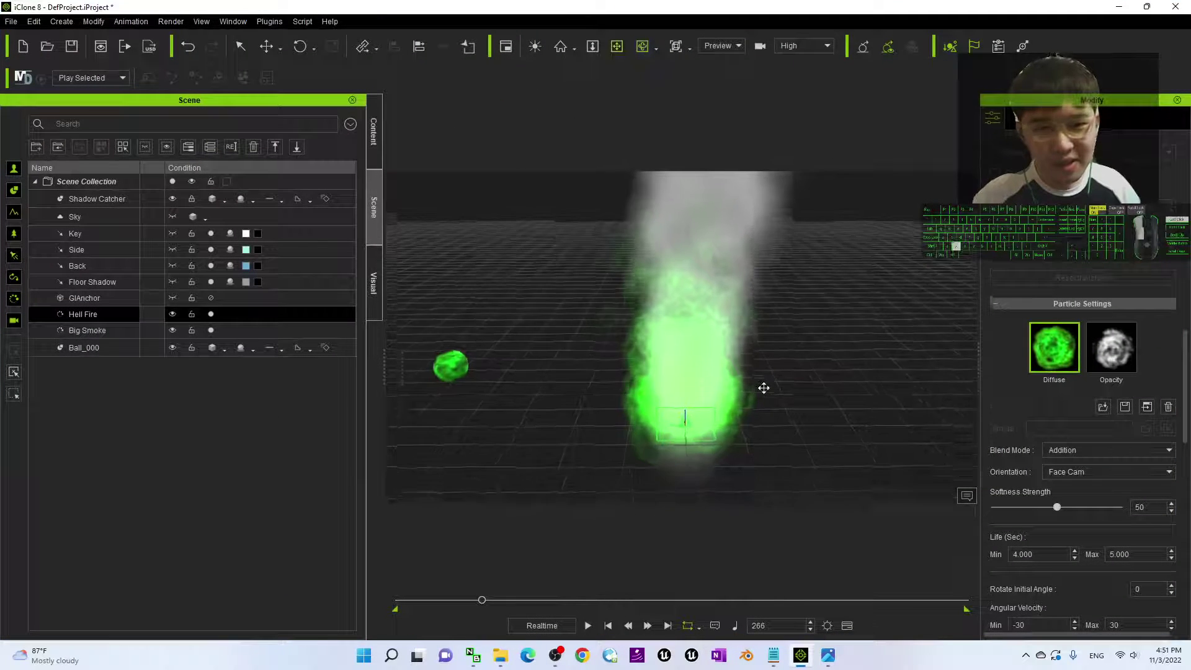
- Play back the green fire and set Hell Fire's particle Size Multiplier to 1.00
click(589, 627)
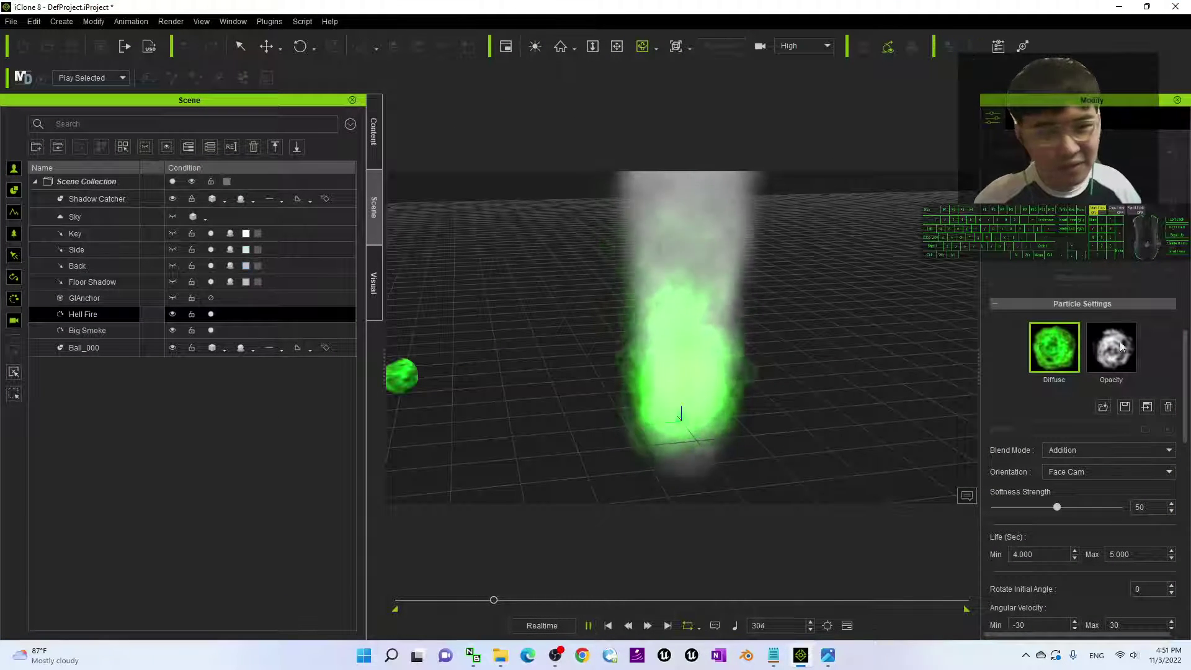
drag(1185, 356, 1183, 527)
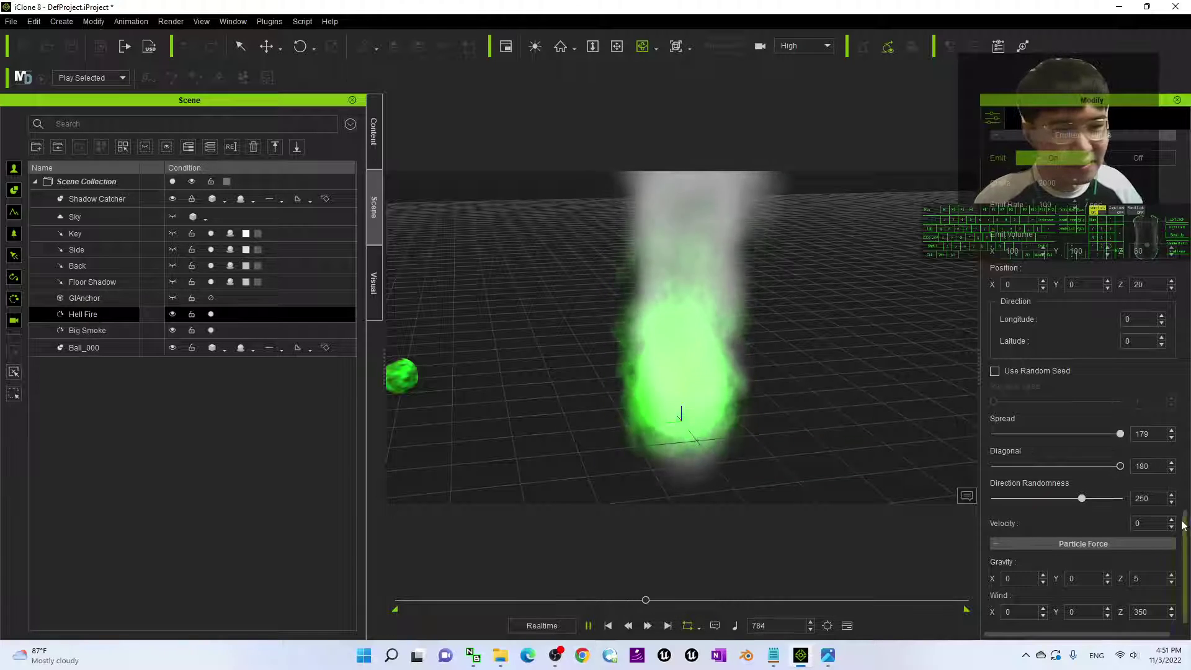
drag(1183, 524, 1183, 369)
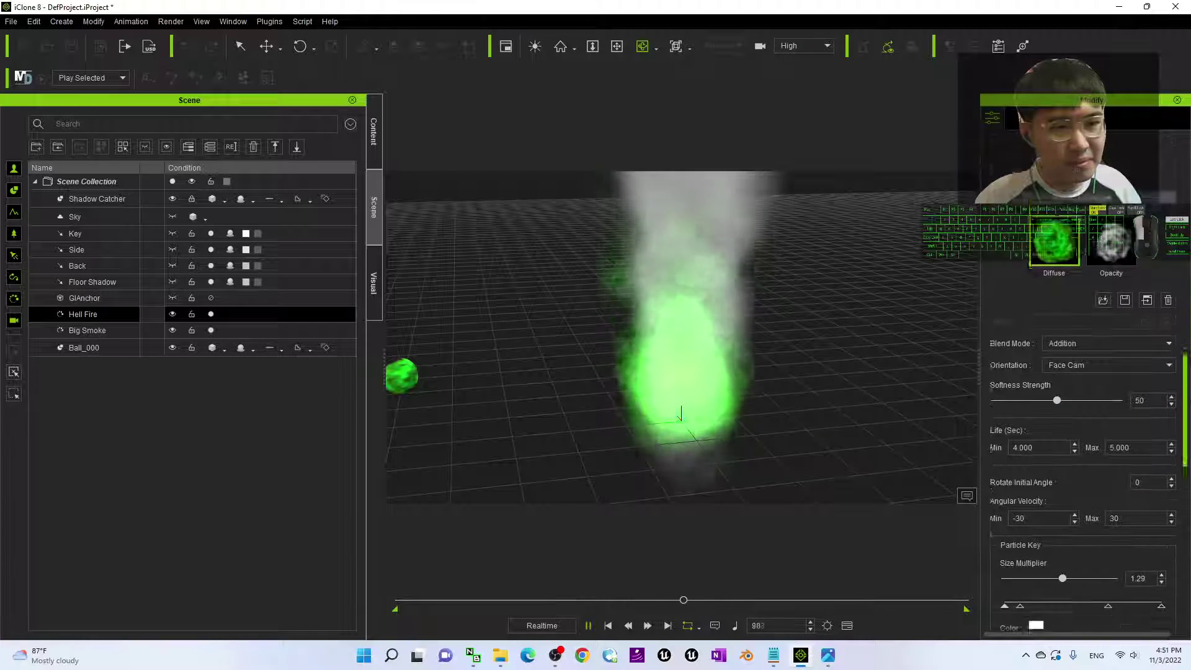
scroll(1087, 478, down, 3)
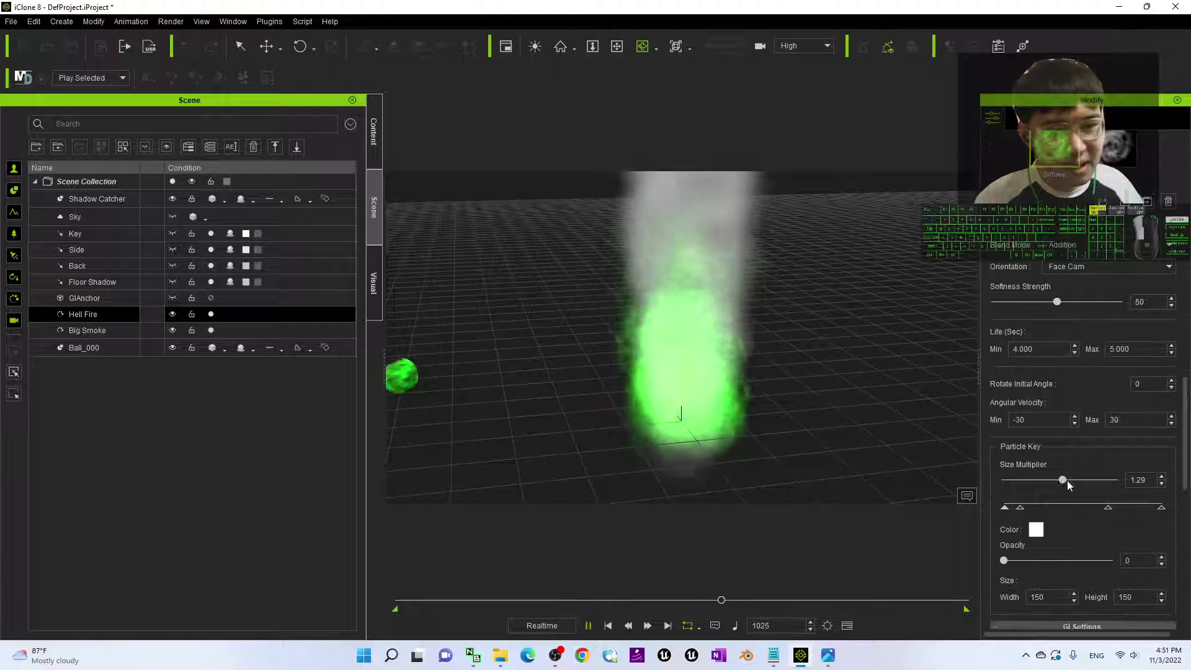
mouse_move(1069, 485)
mouse_down()
mouse_move(1080, 486)
mouse_move(1034, 488)
mouse_move(1062, 478)
mouse_up()
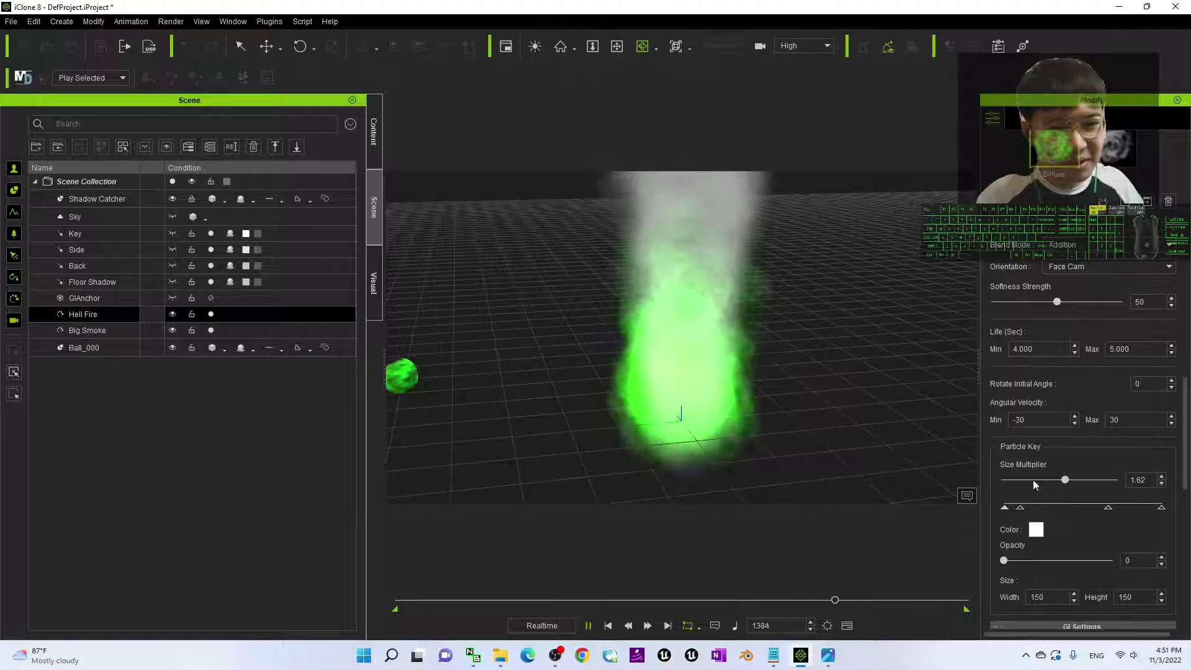
click(589, 626)
- Replace Hell Fire's diffuse texture with "fire image.png" from the Desktop and play back the fire
drag(606, 6, 621, 106)
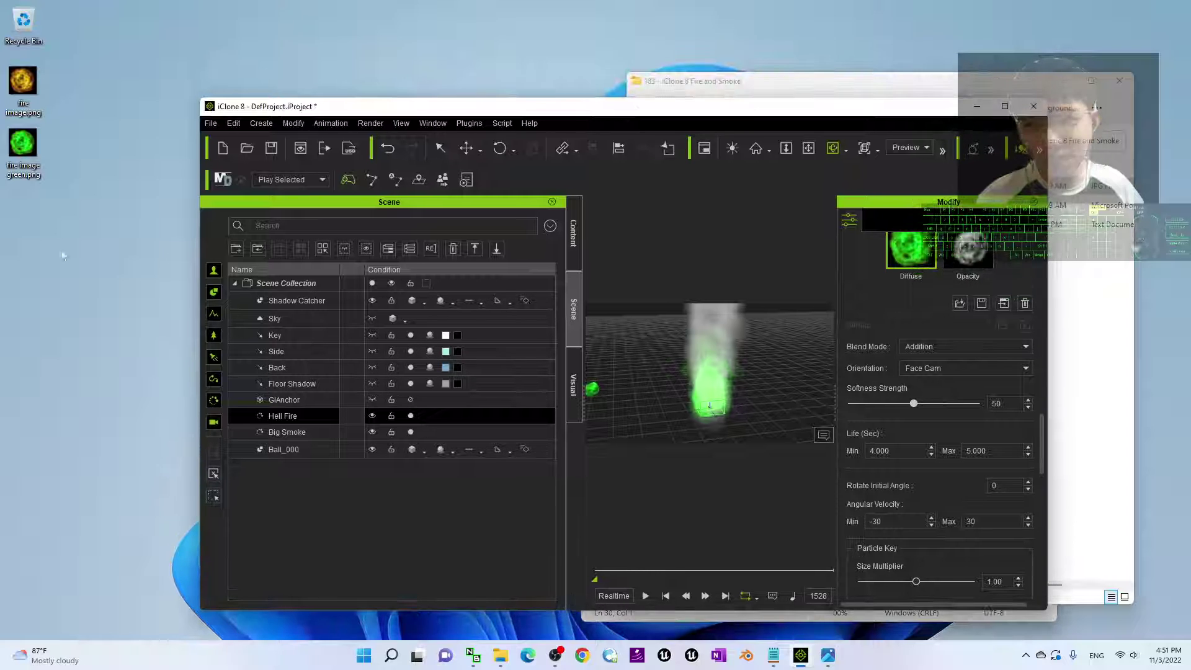
drag(31, 81, 909, 249)
key(super+Up)
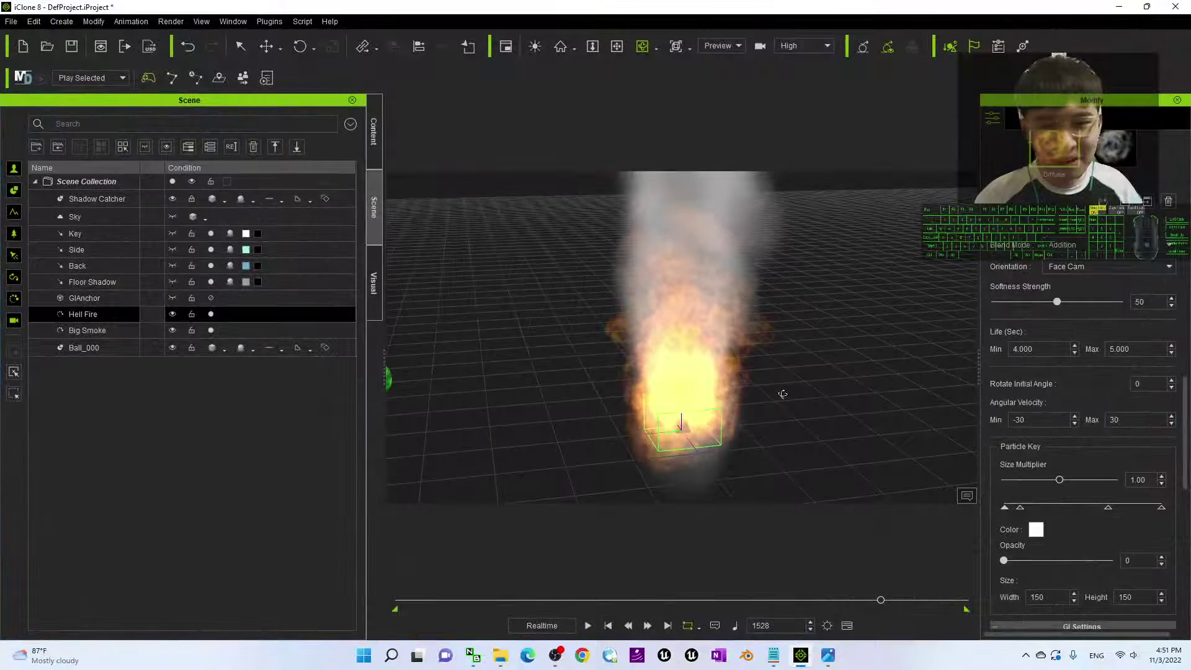
click(588, 627)
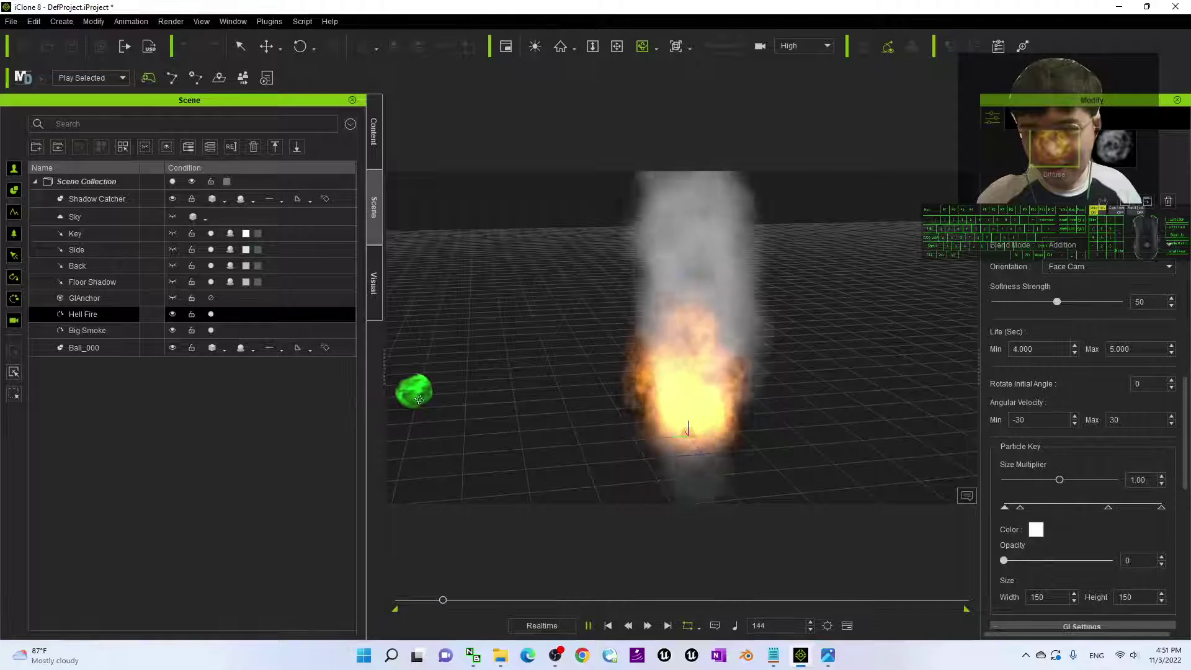
- Return the animation to the first frame and delete the Ball_000 prop from the scene
click(605, 625)
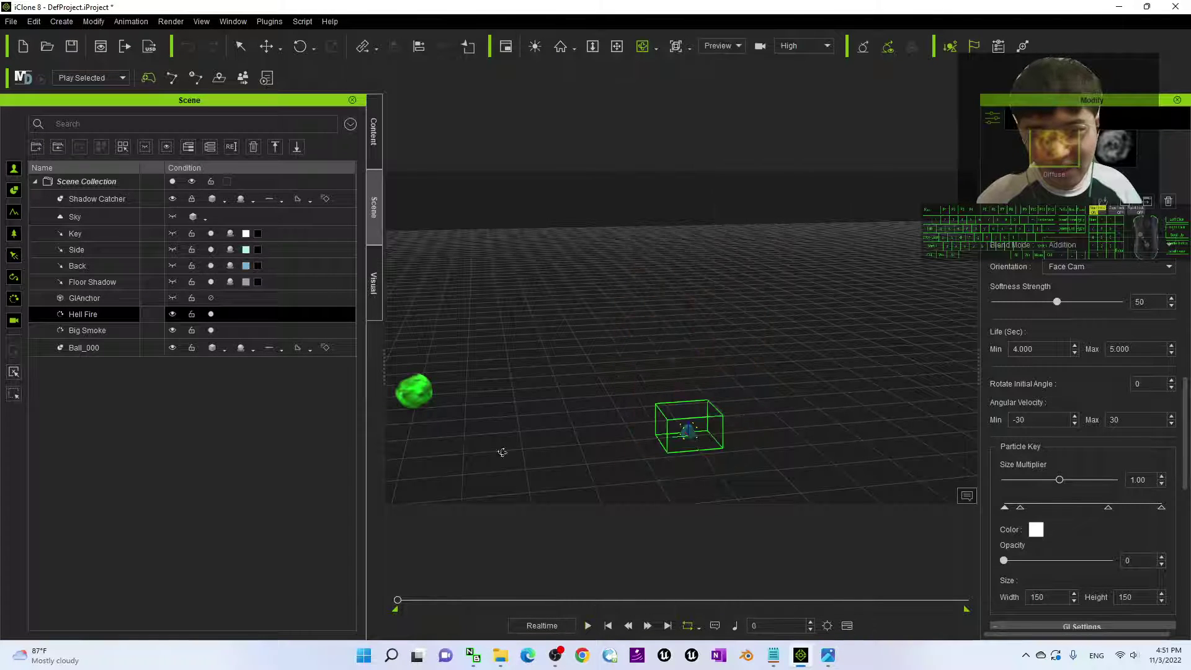
click(416, 390)
key(Delete)
- Select the Hell Fire particle in the scene and play the animation from the start
click(62, 315)
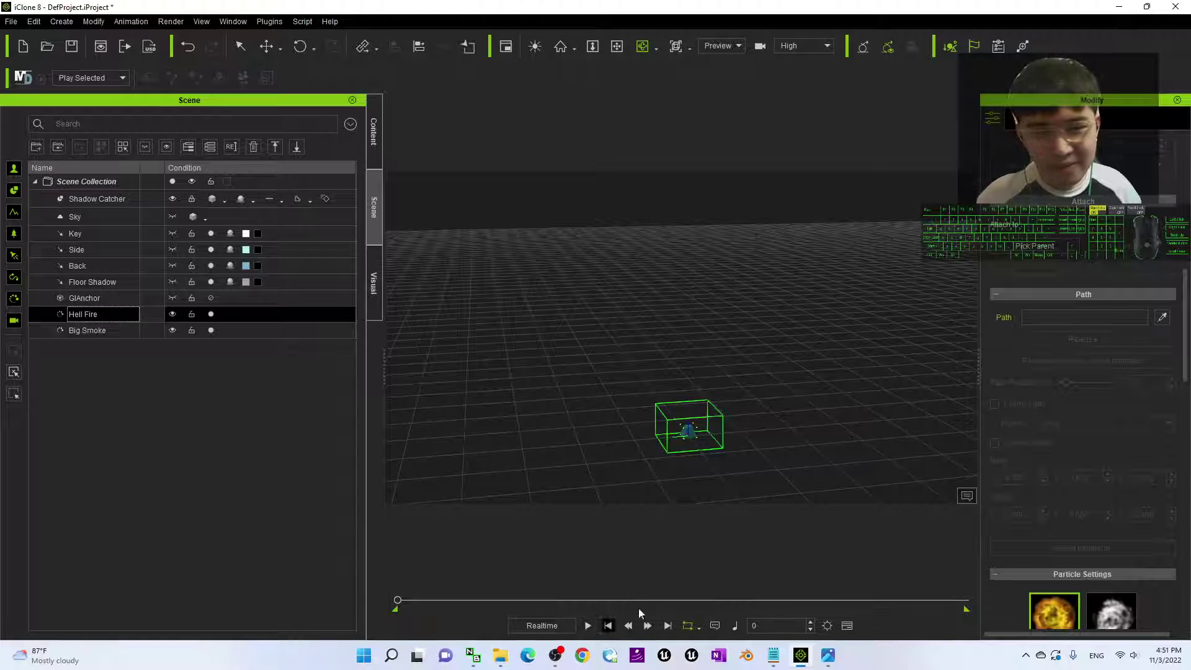
click(587, 625)
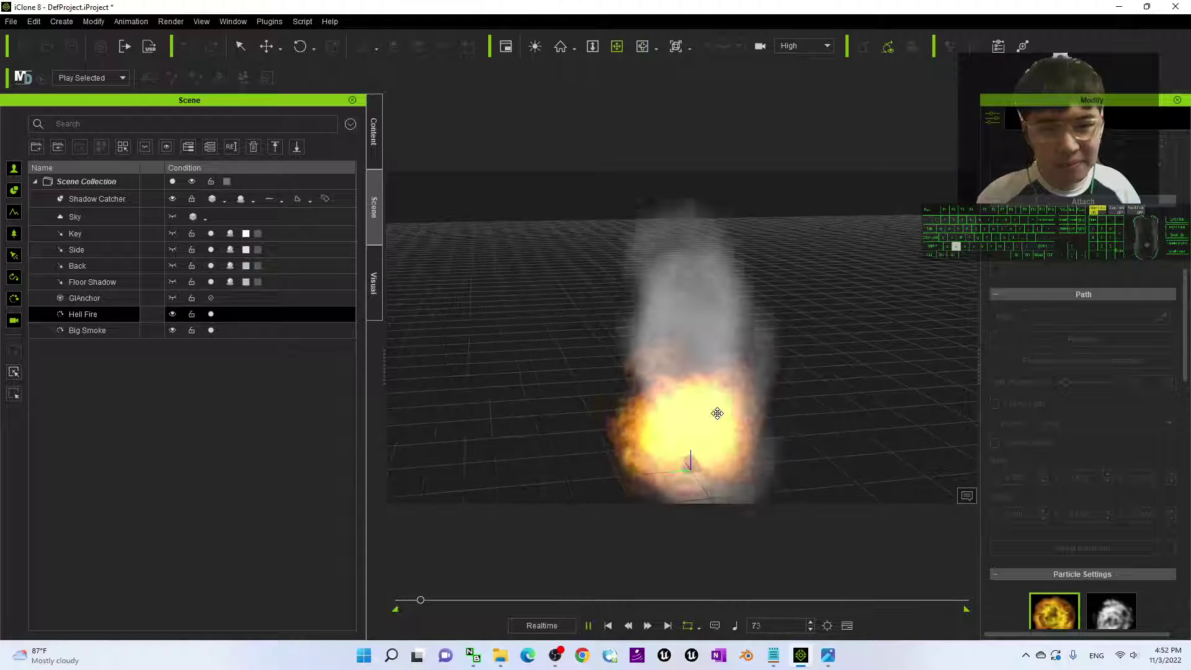
key(c)
drag(717, 413, 758, 387)
drag(1186, 285, 1187, 410)
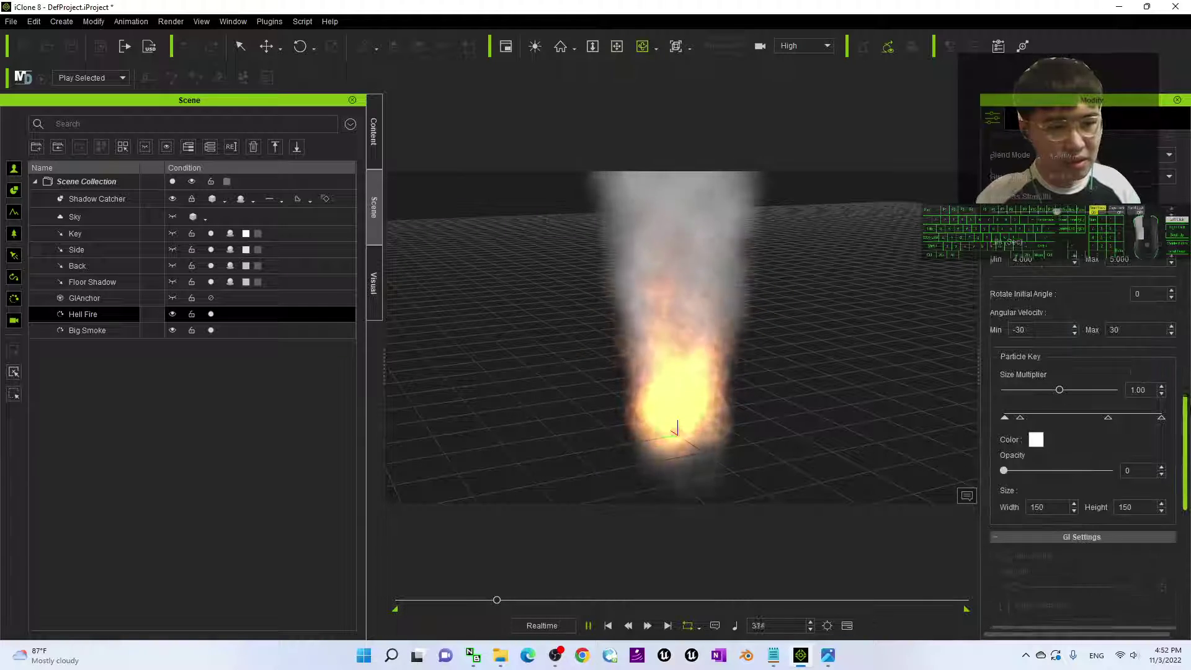
- Try Hell Fire's Emit Volume Z at 200 and at 100, viewing the fire from different angles
scroll(1155, 484, down, 5)
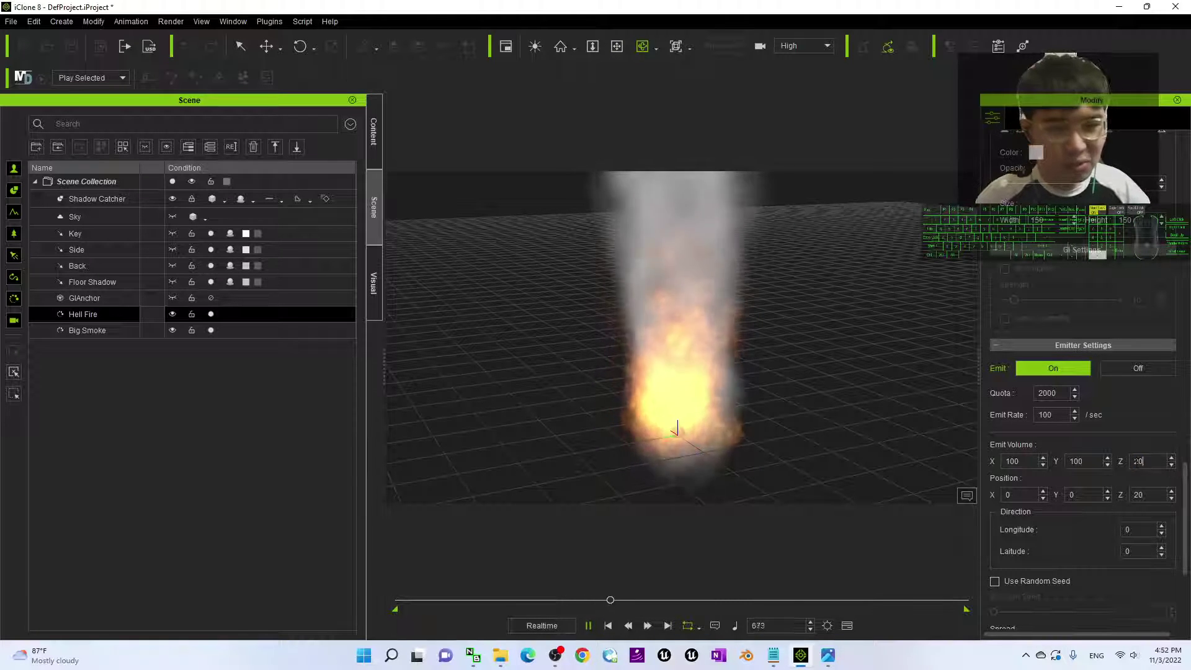
right_drag(959, 379, 566, 466)
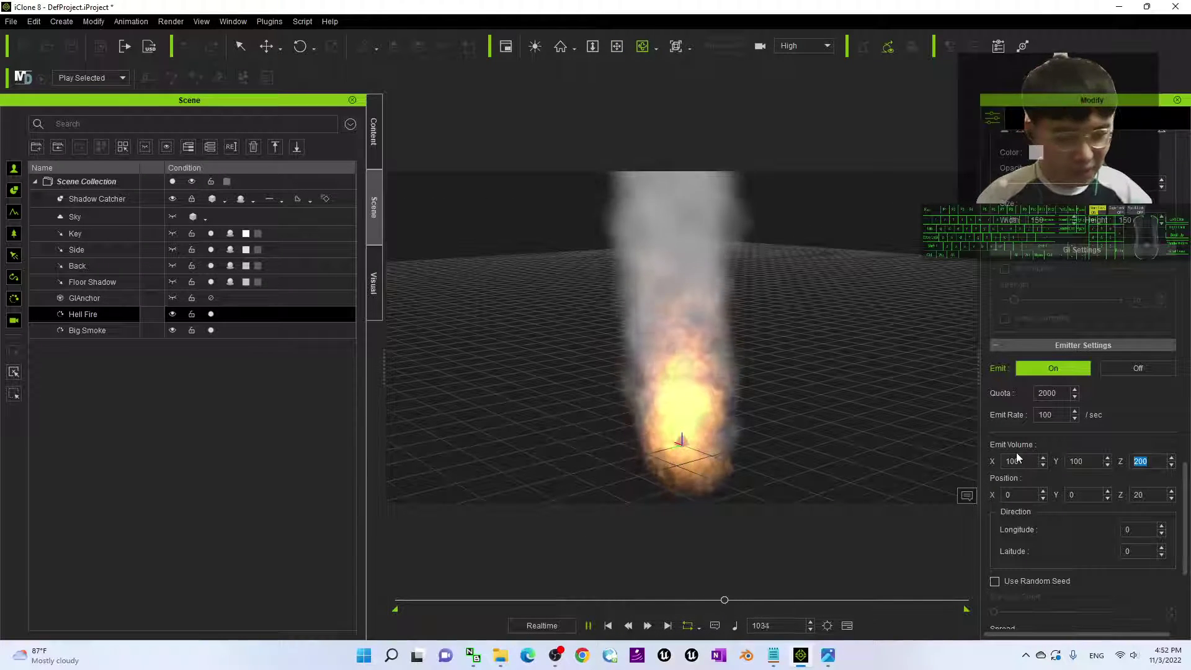
scroll(747, 356, down, 2)
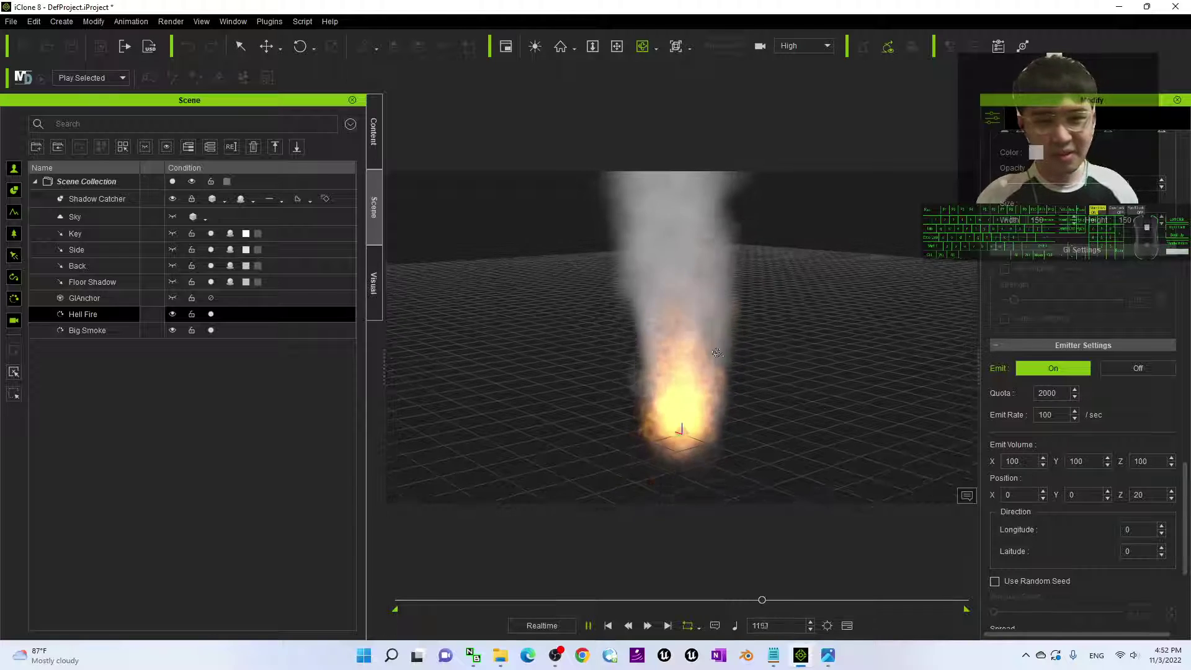
key(c)
drag(747, 356, 1006, 387)
right_drag(1005, 387, 727, 399)
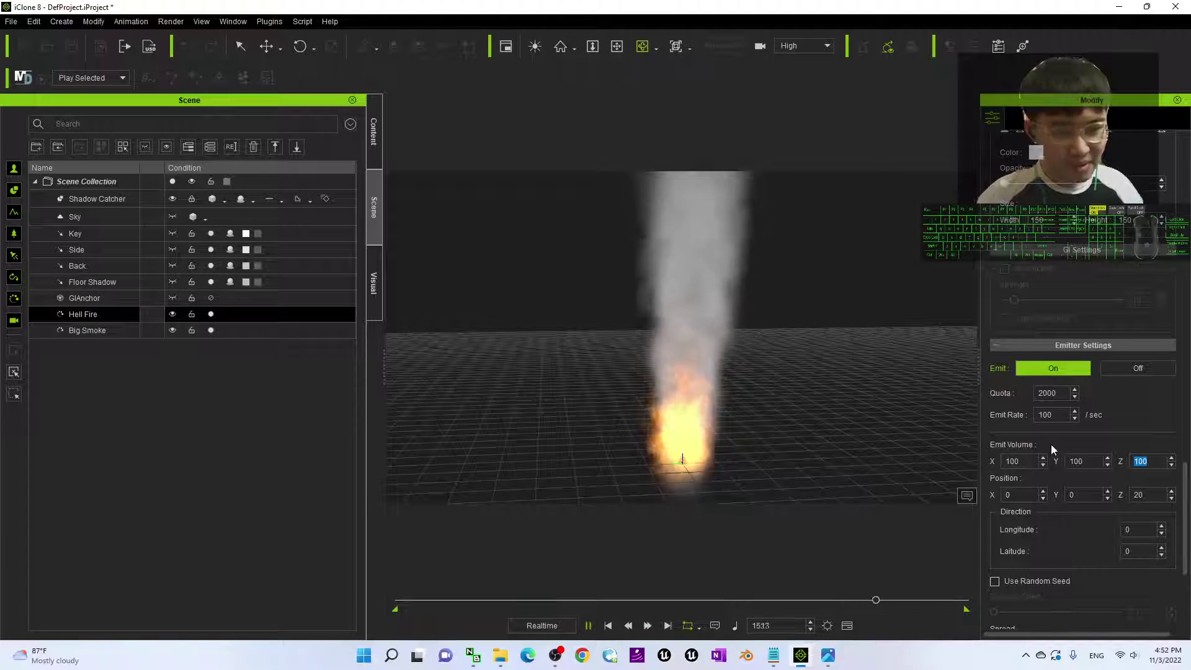
- Set Hell Fire's Emit Volume Z to 999 and view the stretched fire
text(999)
key(Return)
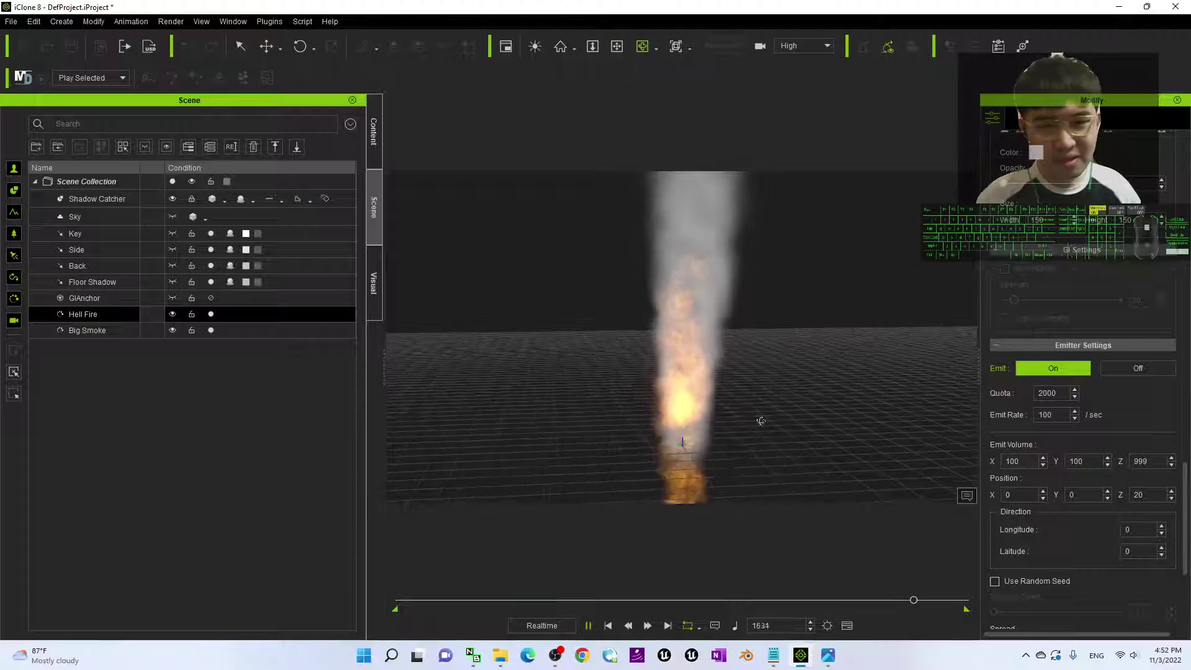
right_drag(779, 346, 780, 417)
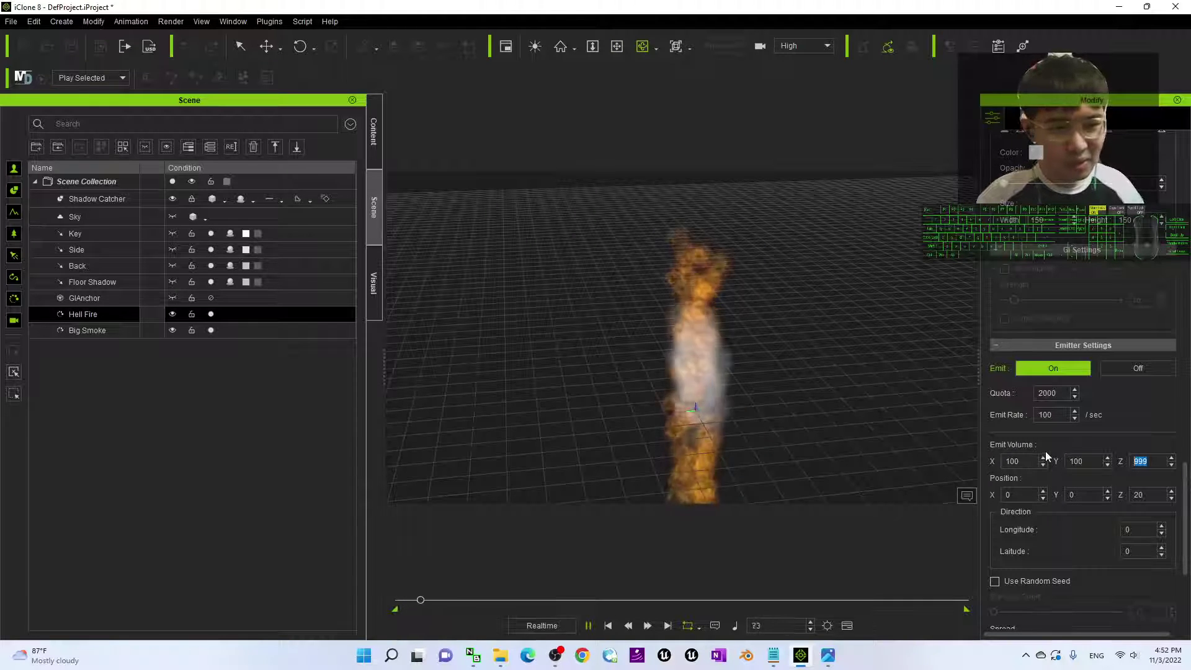
- Set Hell Fire's Emit Volume Z to 50 and view the fire from different angles
text(50)
key(Return)
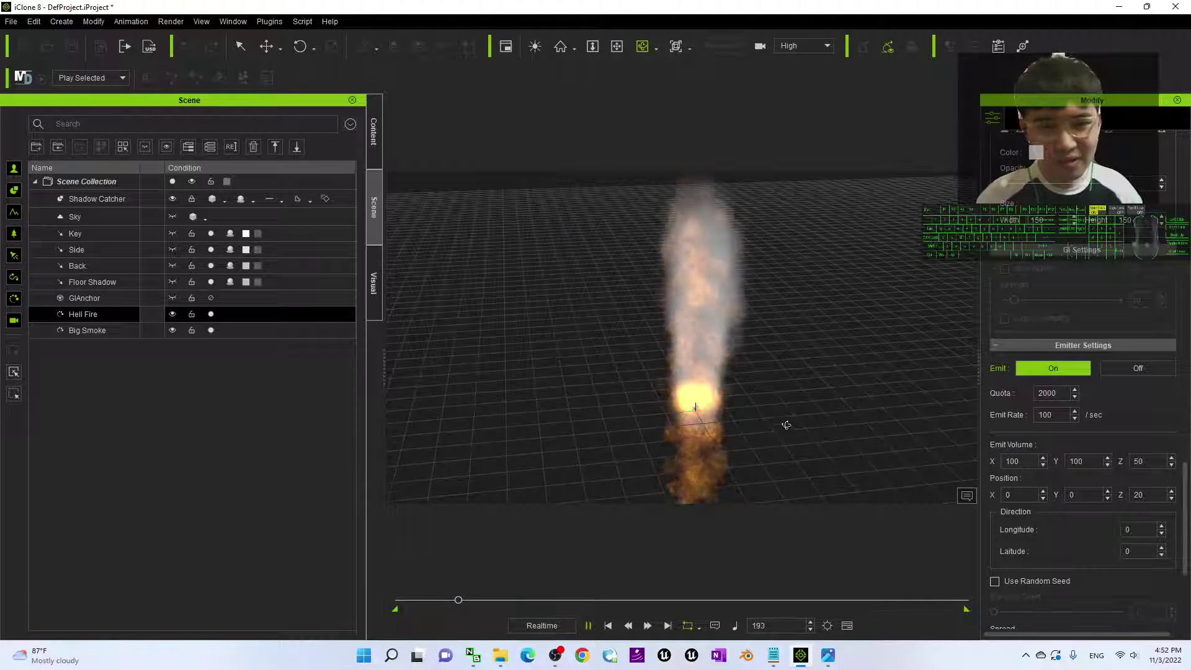
drag(727, 419, 757, 394)
scroll(742, 412, up, 3)
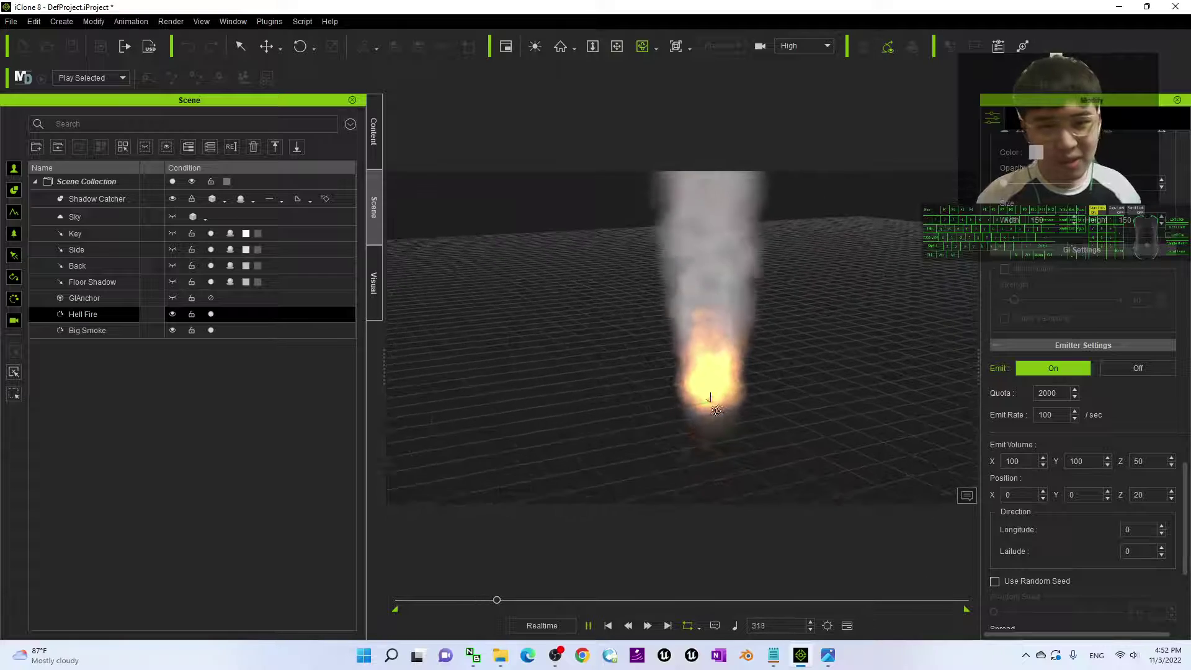
right_drag(742, 412, 843, 392)
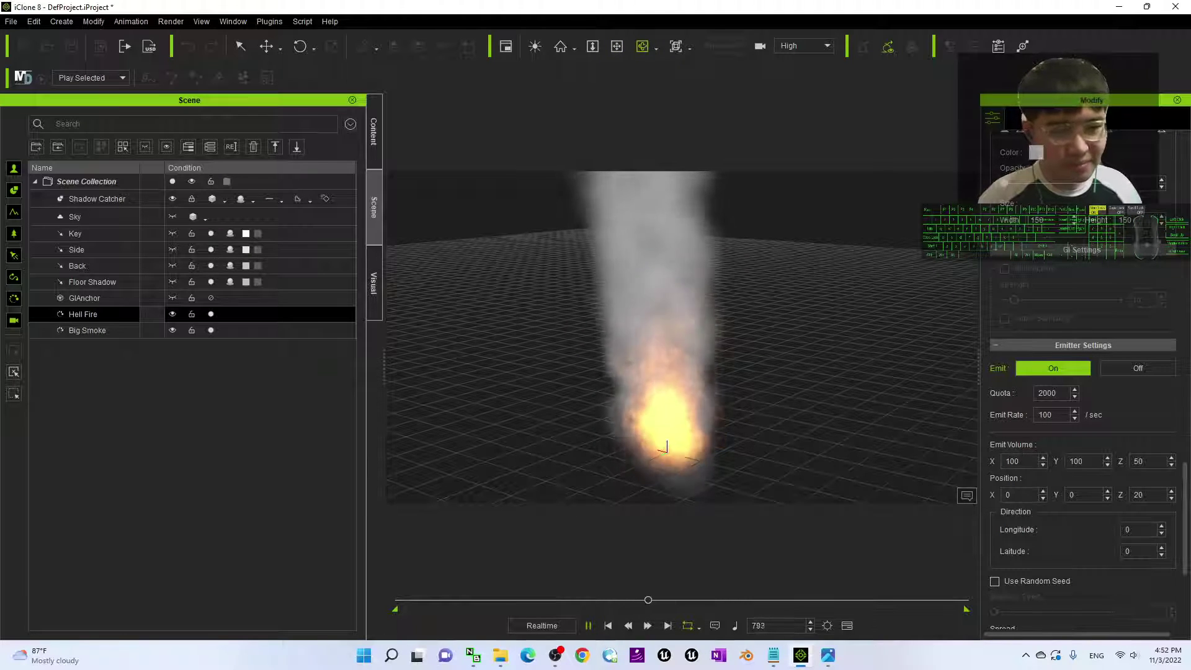
right_drag(768, 445, 757, 412)
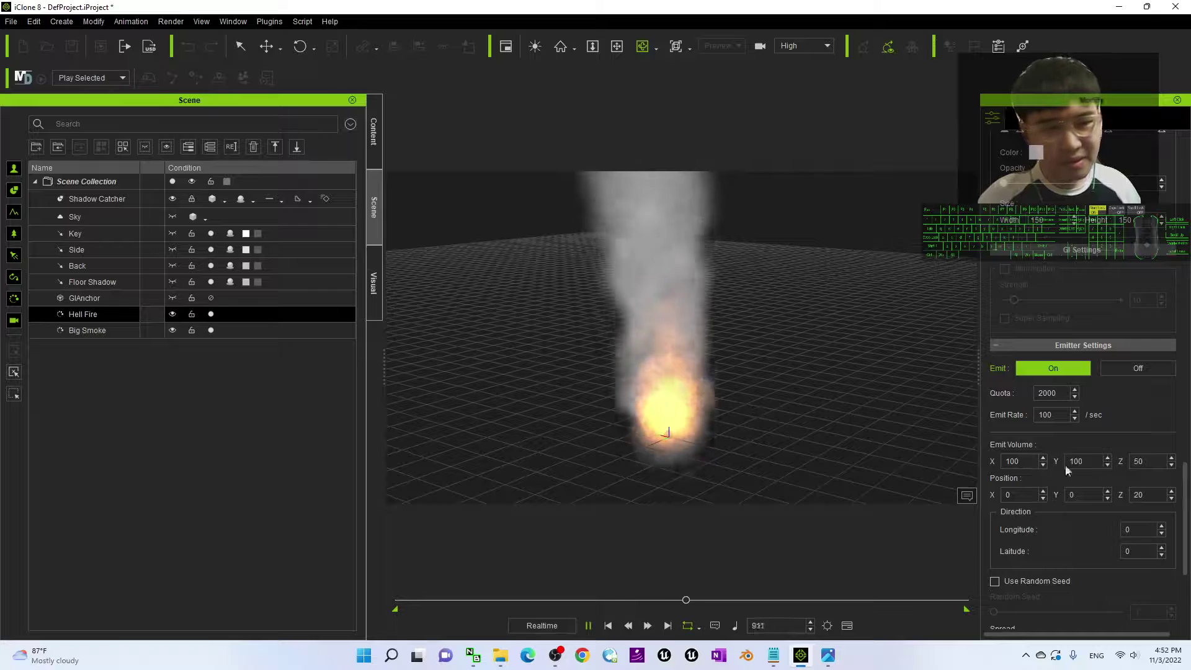
- Try Hell Fire's Wind X at 20000 in the particle force settings and view the effect from another angle
drag(1183, 489, 1184, 565)
scroll(766, 444, up, 3)
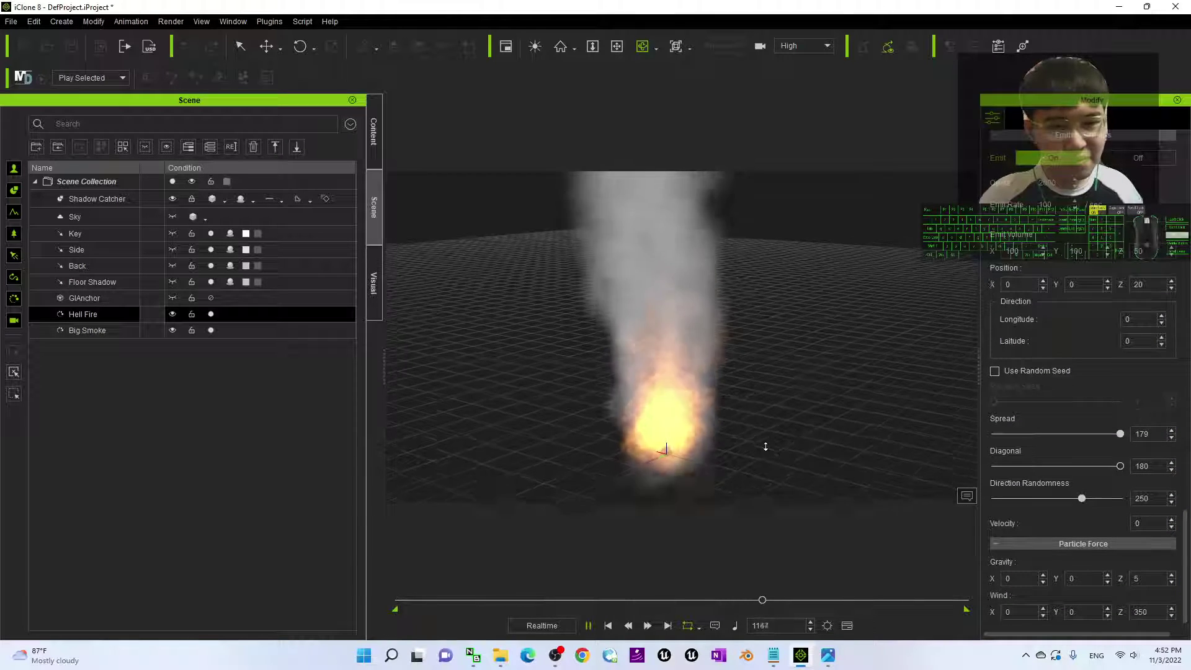
key(x)
right_drag(764, 445, 920, 354)
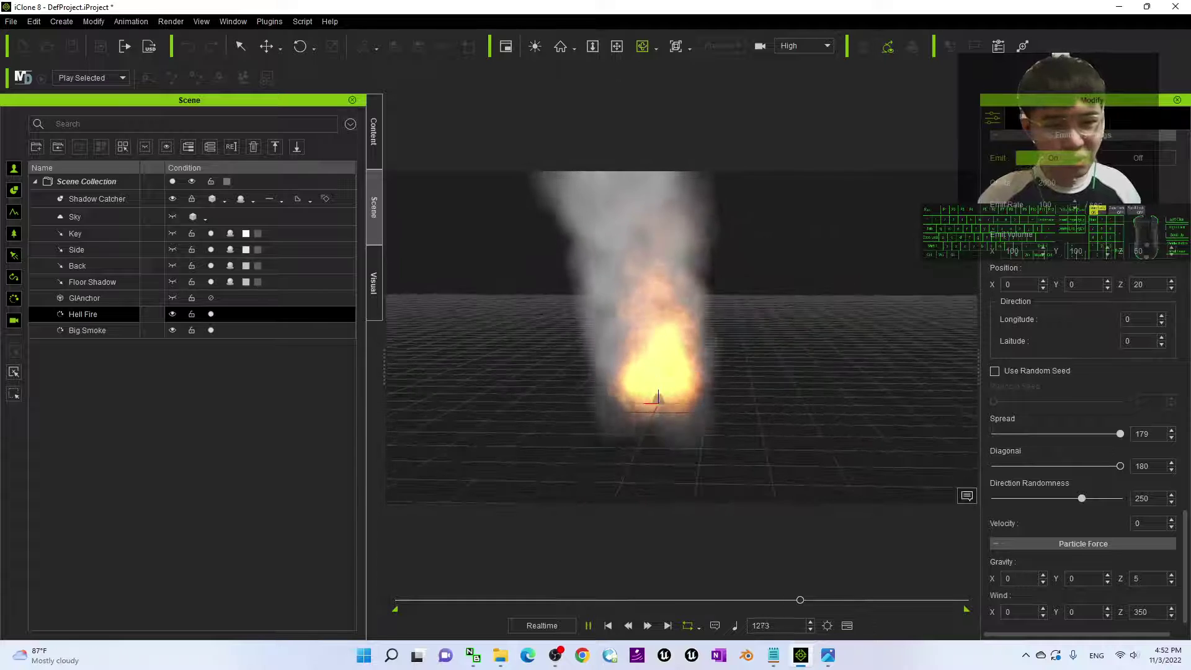
double_click(1009, 611)
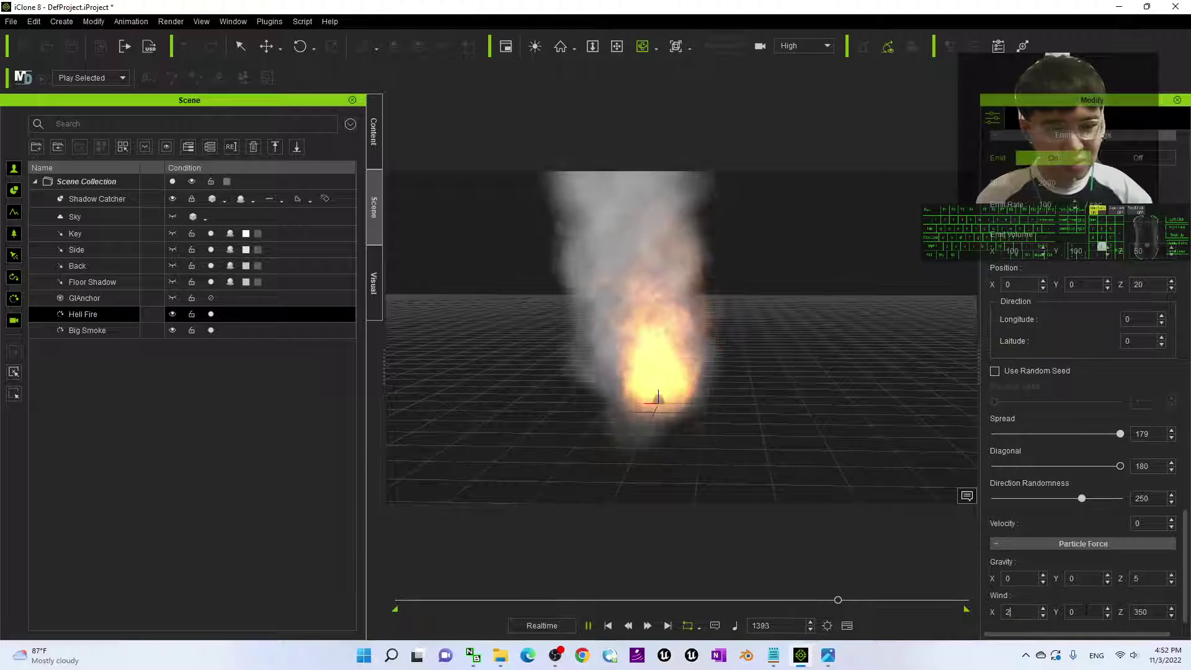
text(20000)
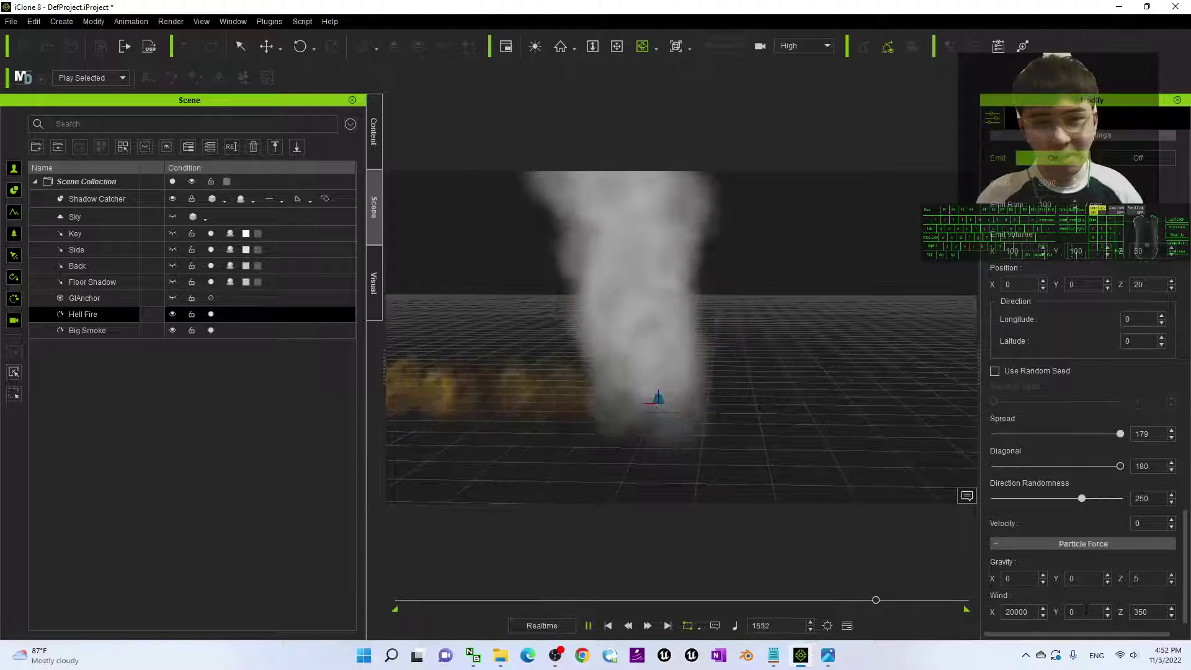
right_drag(695, 366, 790, 402)
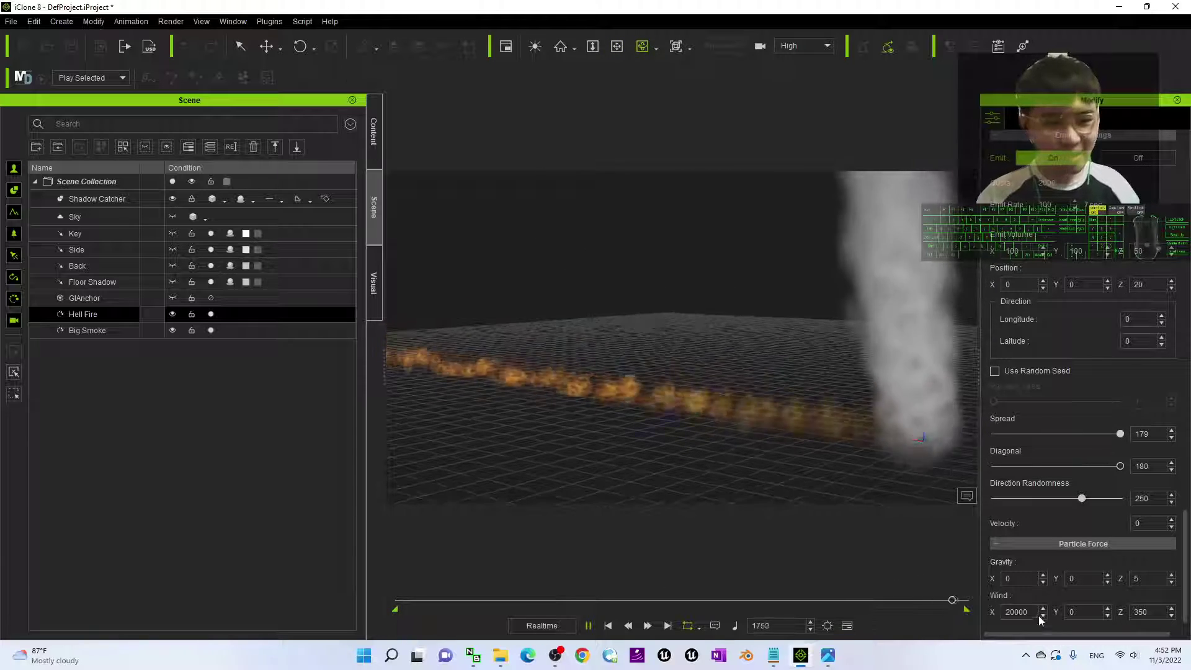
- Try Hell Fire's Wind X at 200 and view the fire from the front
text(200)
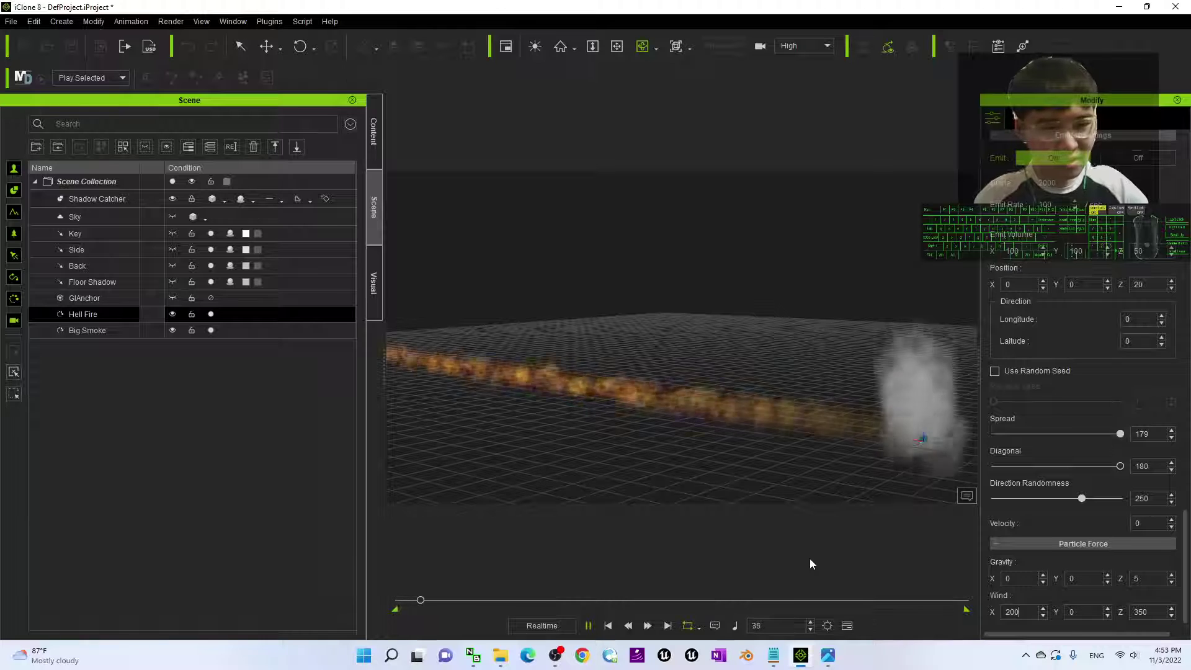
right_drag(888, 316, 826, 386)
drag(826, 386, 810, 417)
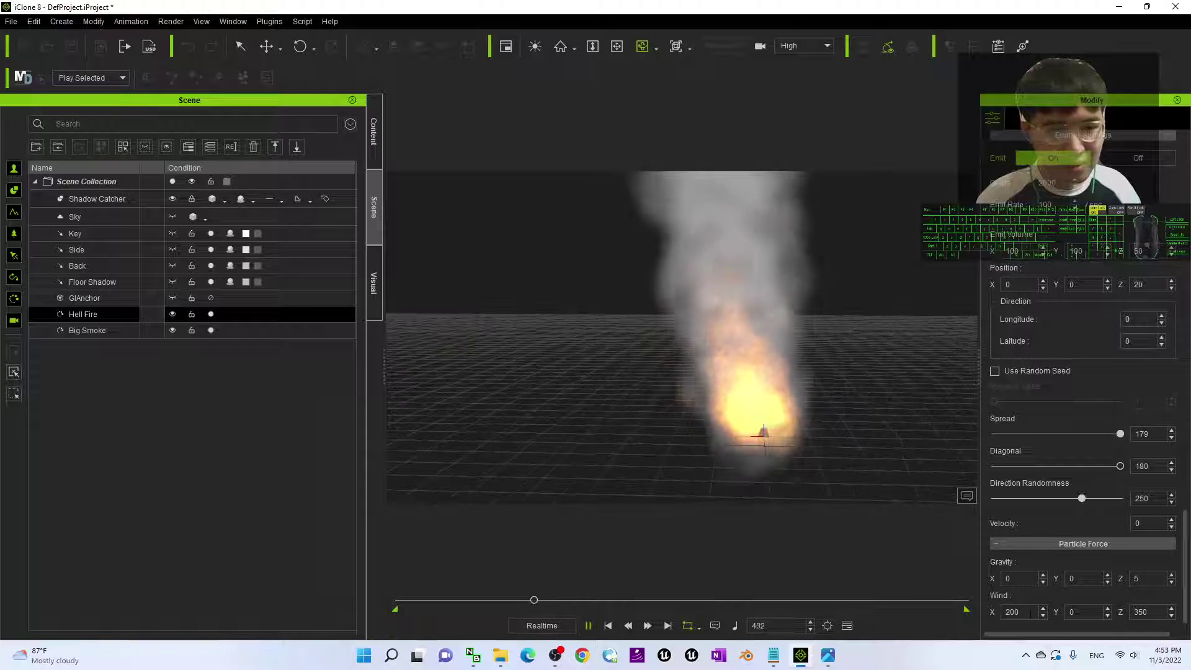
- Set Hell Fire's Wind X to 500 and view the leaning fire from different angles
drag(1026, 611, 987, 609)
text(500)
key(Return)
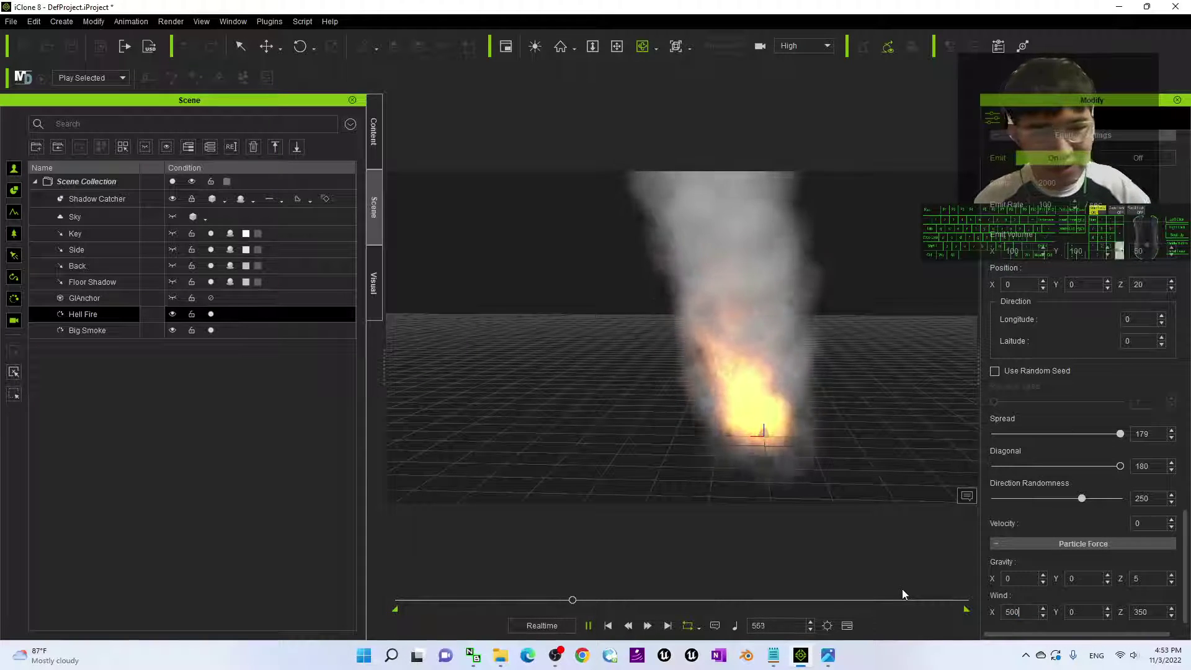
drag(655, 373, 929, 383)
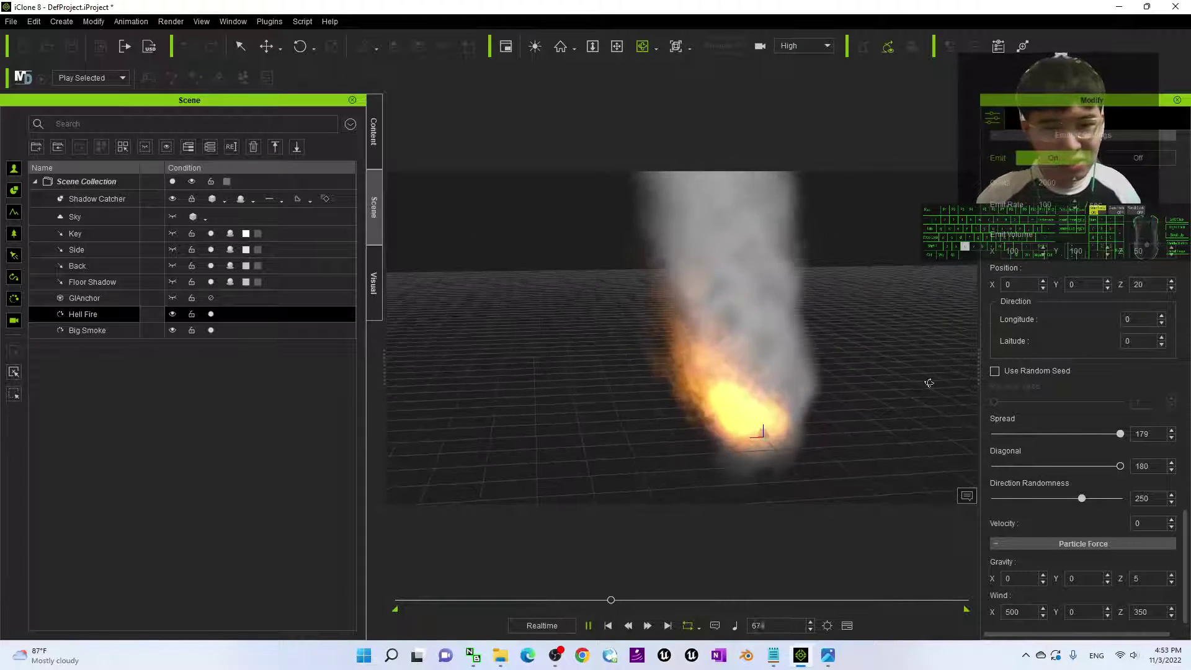
drag(744, 422, 724, 323)
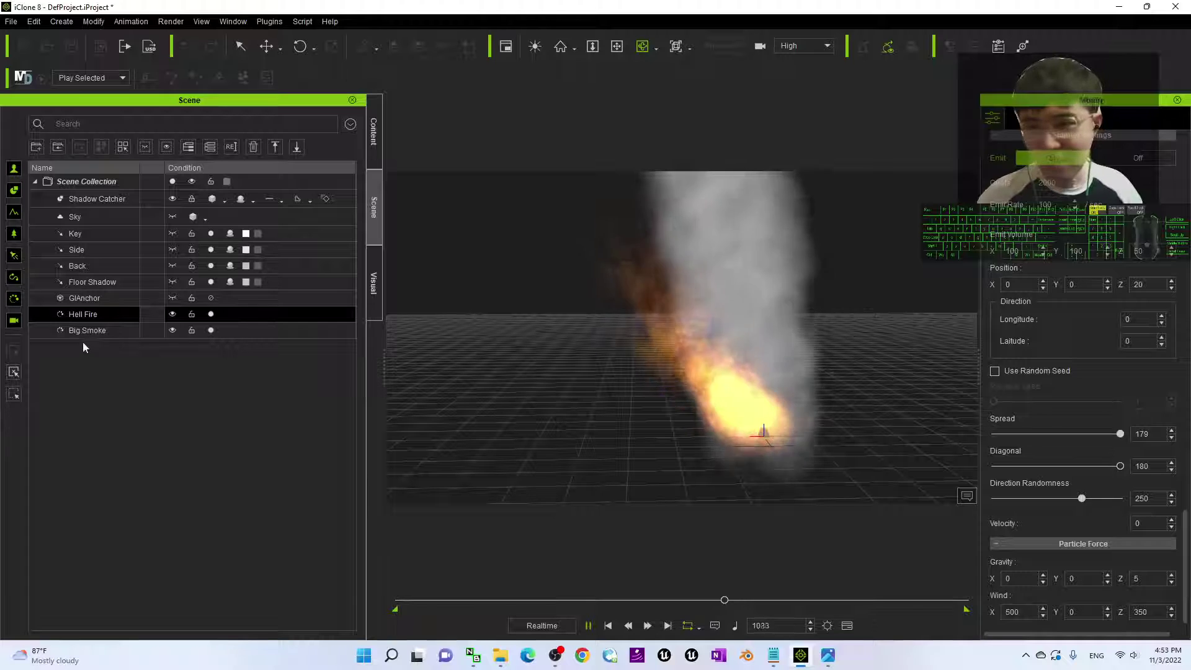
- Try Hell Fire's Wind Y at -200 and view the playing fire from different angles
click(589, 626)
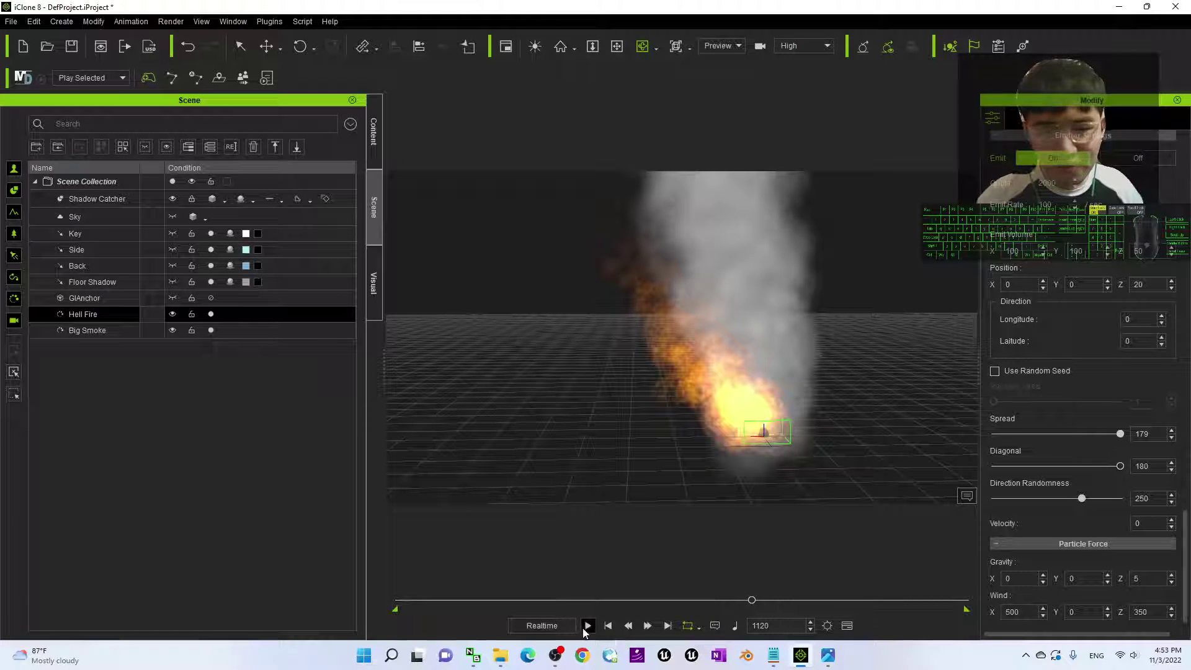
click(588, 625)
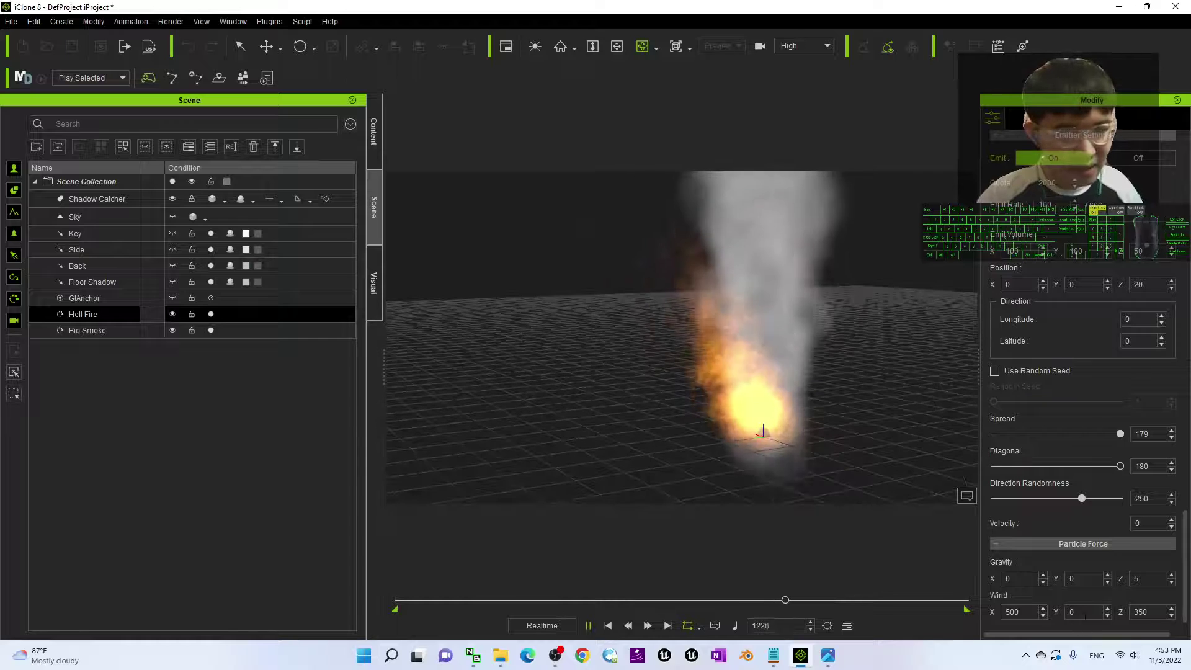
drag(1085, 616, 1063, 616)
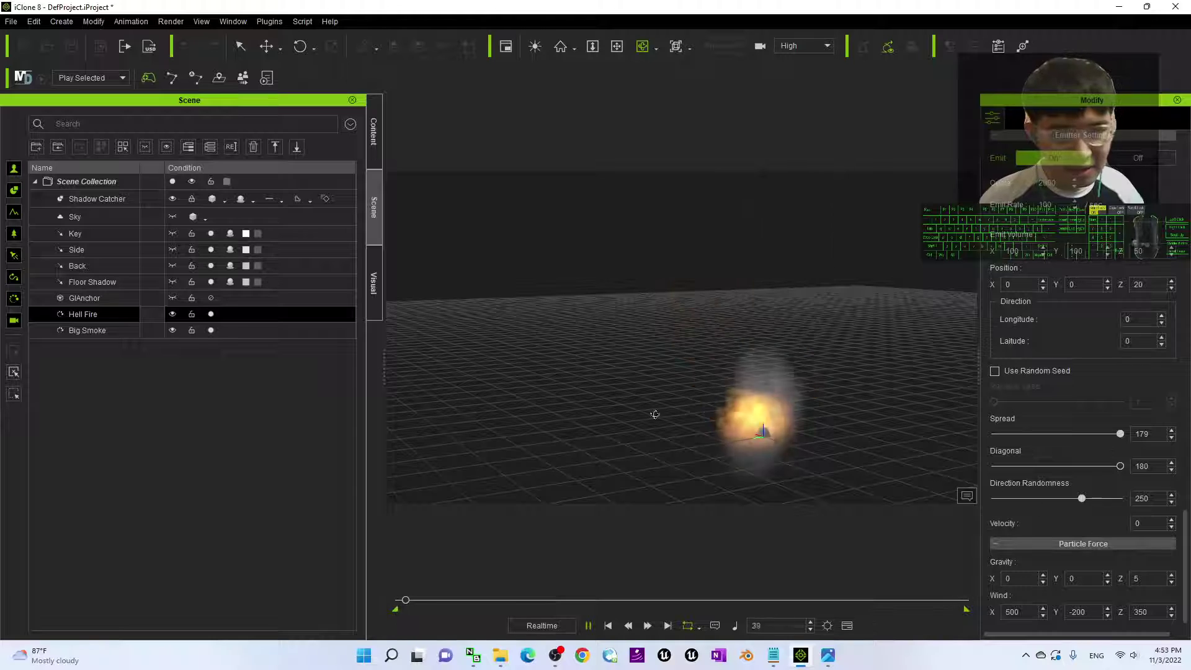
key(c)
drag(654, 414, 1029, 607)
drag(639, 364, 1099, 292)
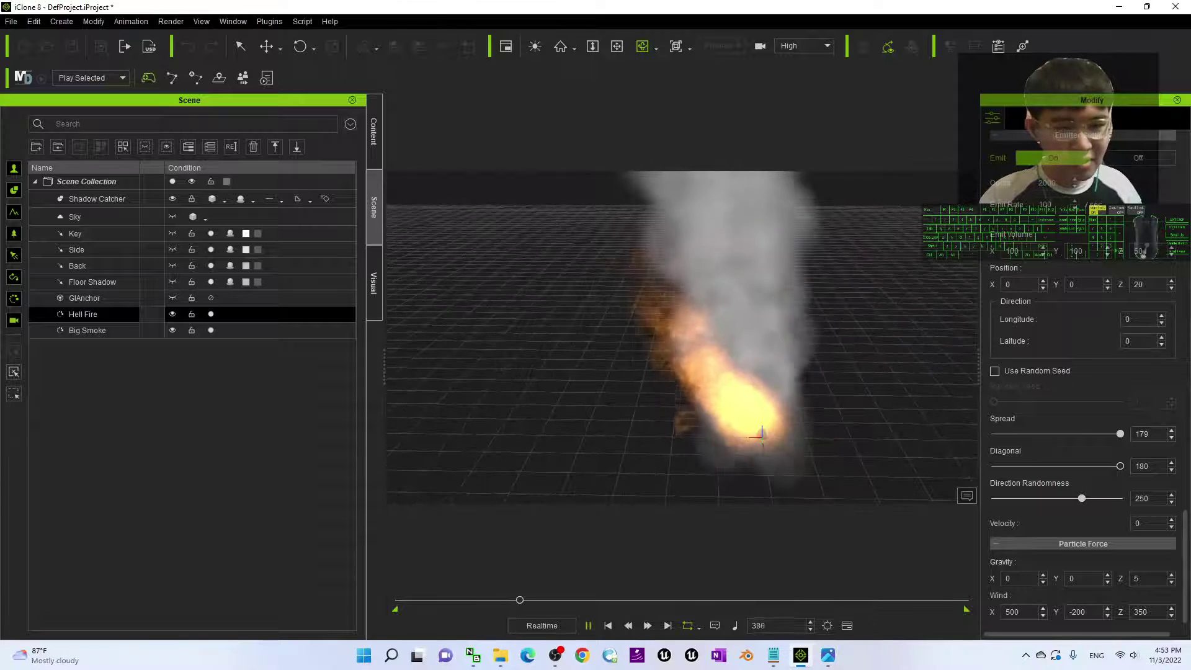
- Set Hell Fire's Wind Y to 100 and inspect the fire's direction from different angles
double_click(1079, 613)
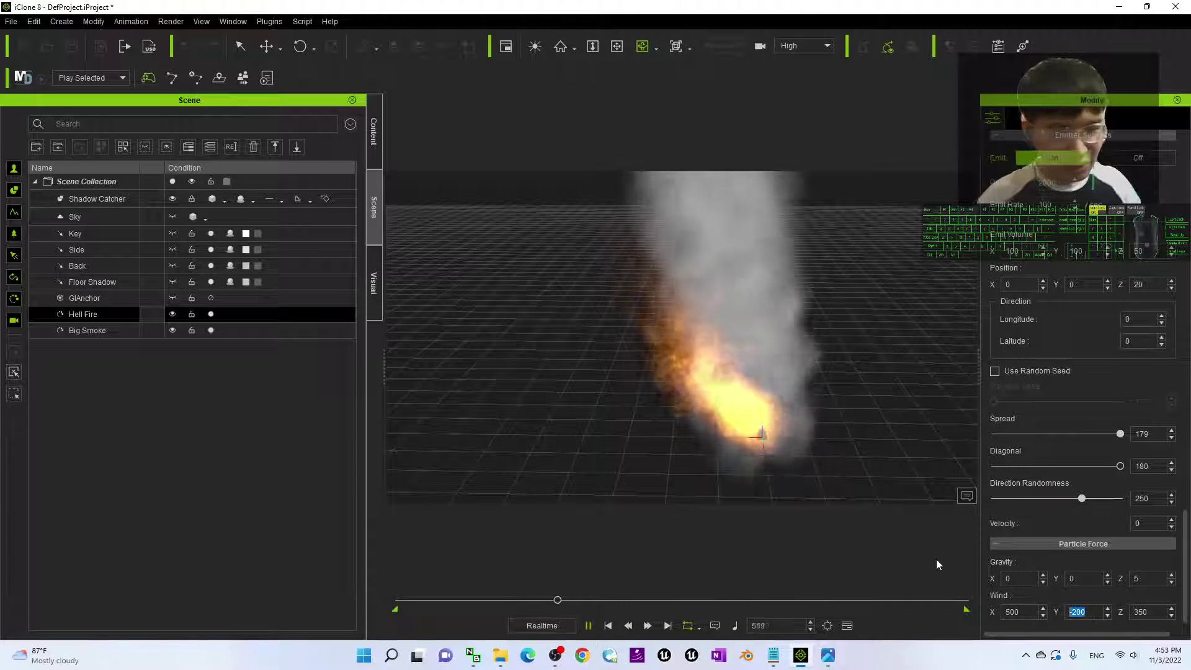
text(100)
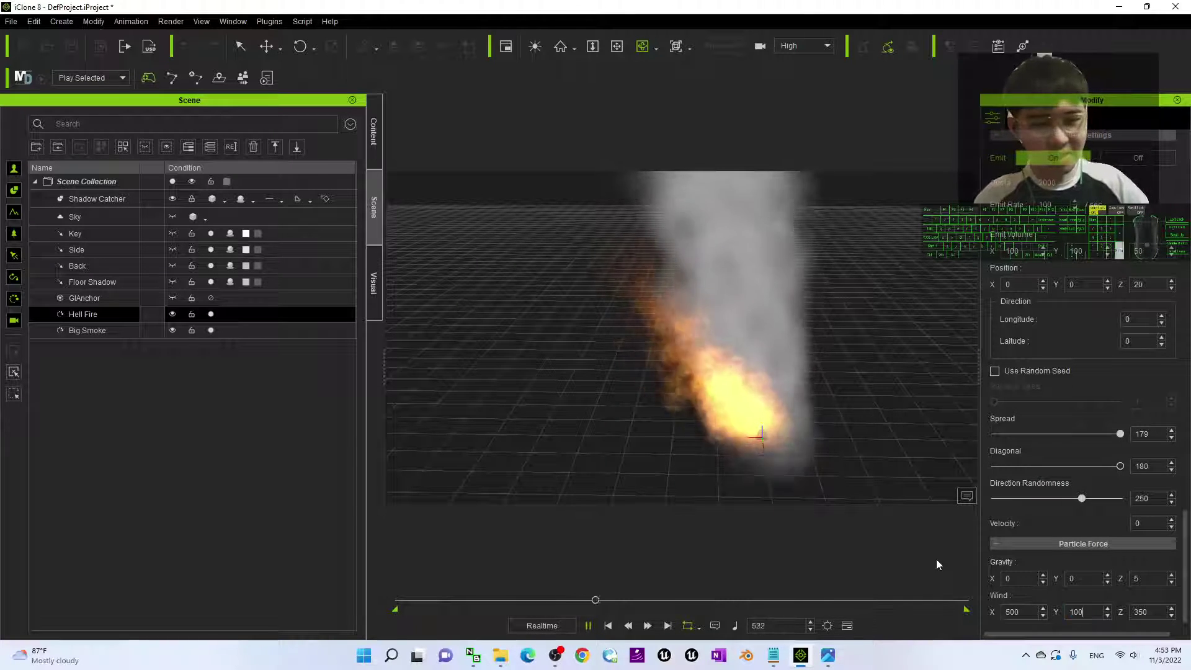
drag(864, 500, 652, 372)
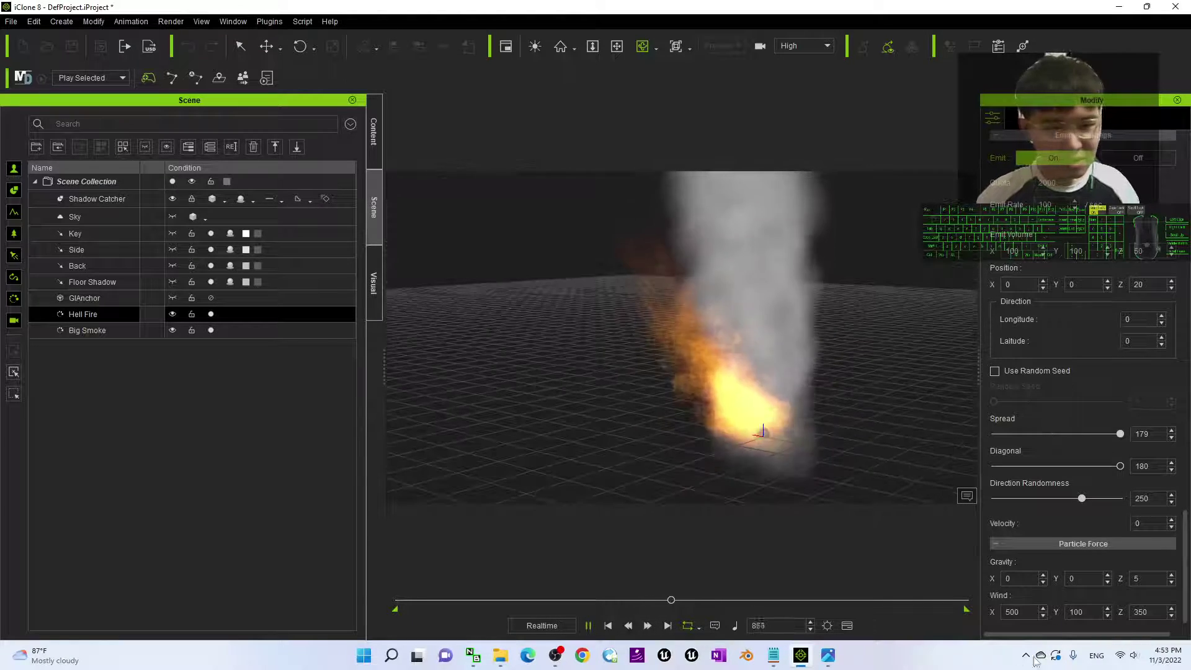
drag(886, 560, 1171, 620)
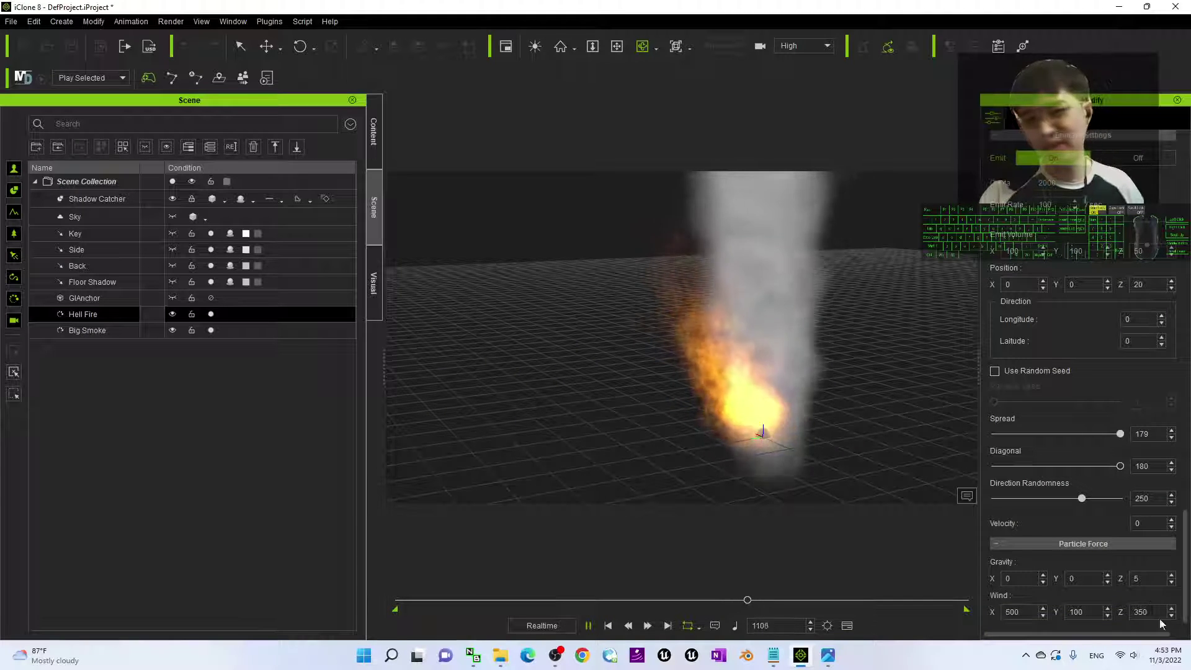
drag(701, 323, 830, 348)
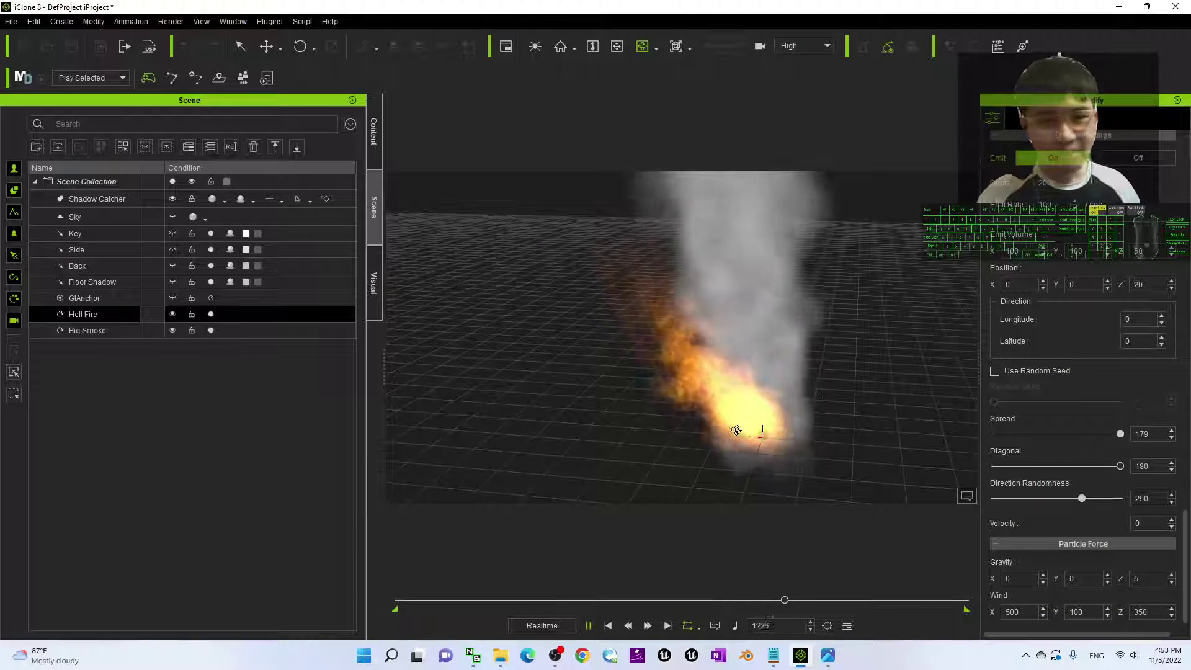
- Select the Big Smoke particle, resume playback and look through its settings down to the particle force values
click(588, 625)
click(84, 330)
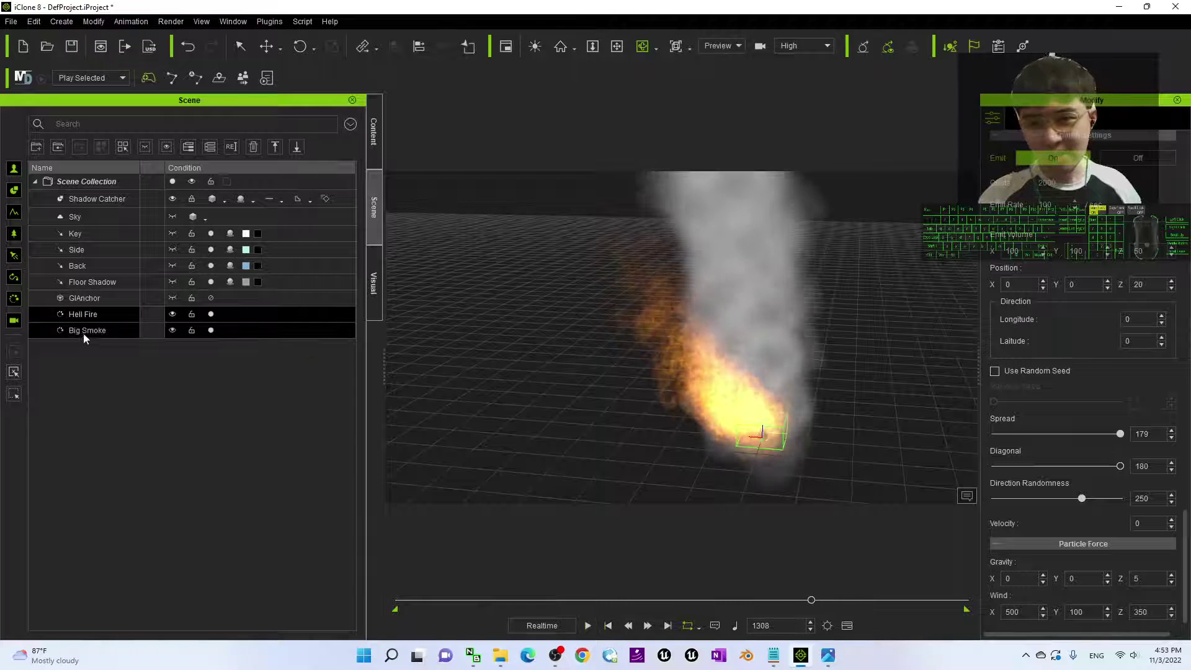
click(588, 626)
right_drag(881, 434, 857, 448)
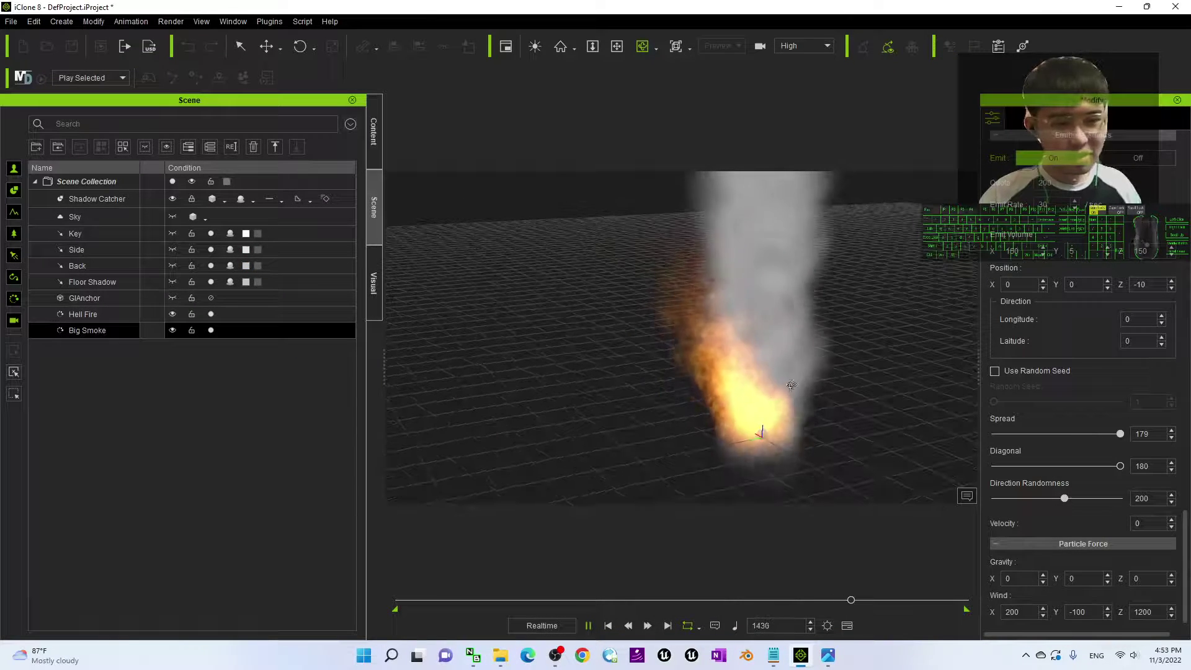
scroll(1106, 507, up, 10)
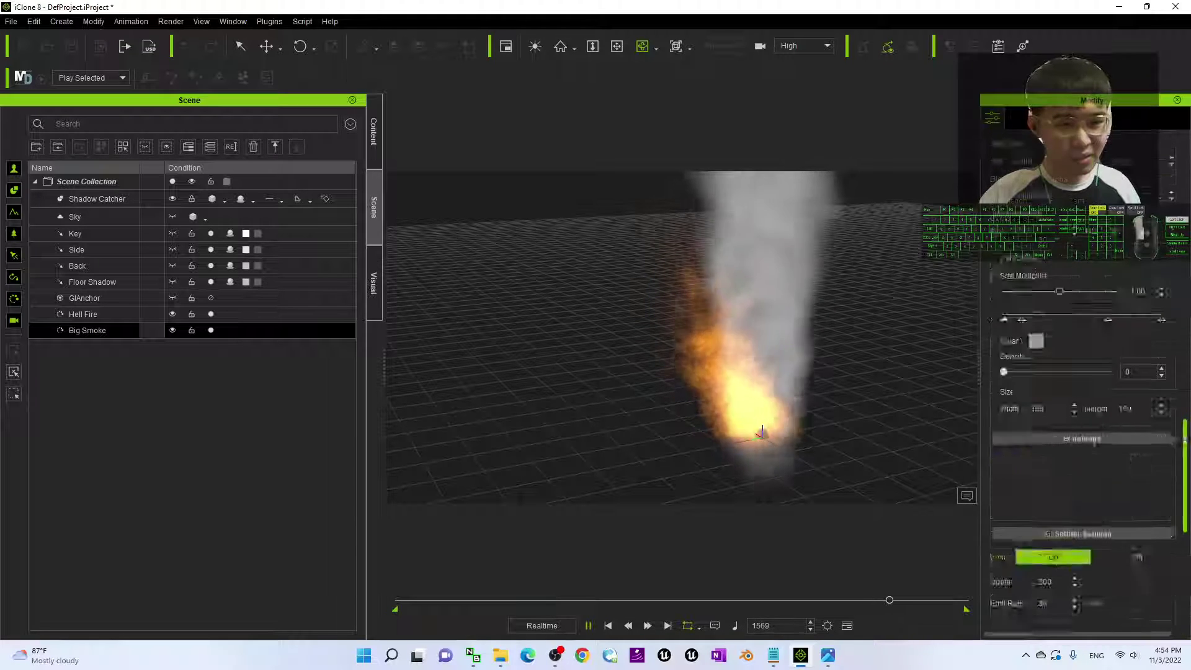
scroll(1181, 608, down, 10)
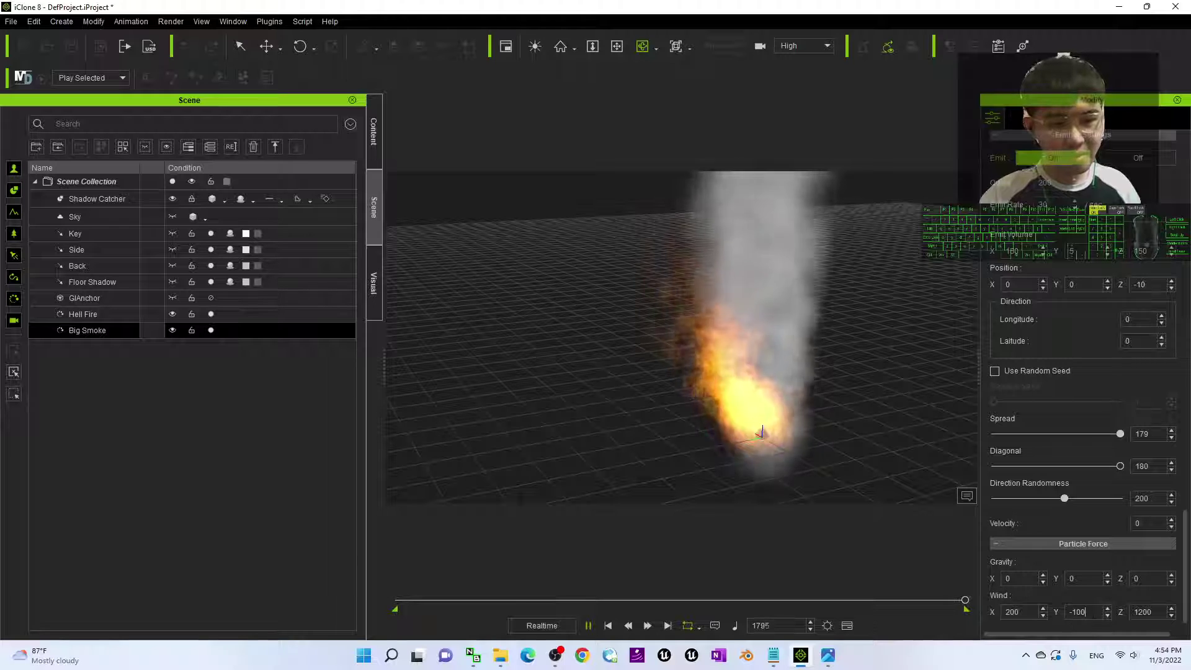
- Set Big Smoke's Wind Y to 0 and Wind X to 500, and view the smoke from different angles
drag(1066, 612, 848, 589)
text(0)
key(Return)
text(0)
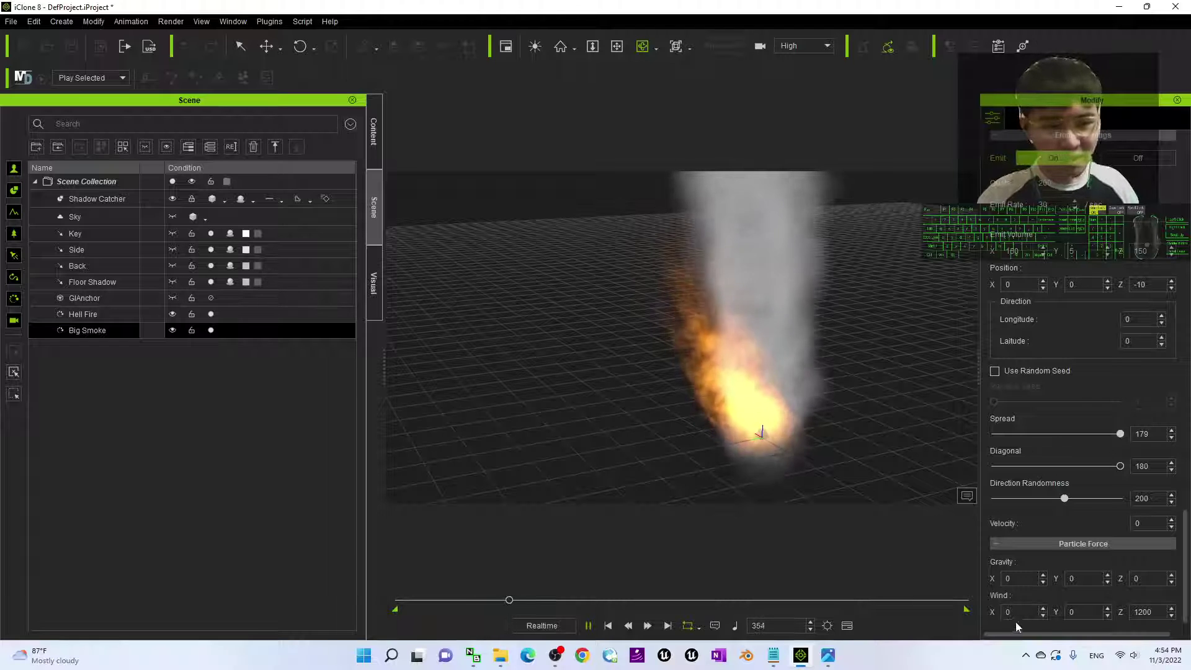
text(00)
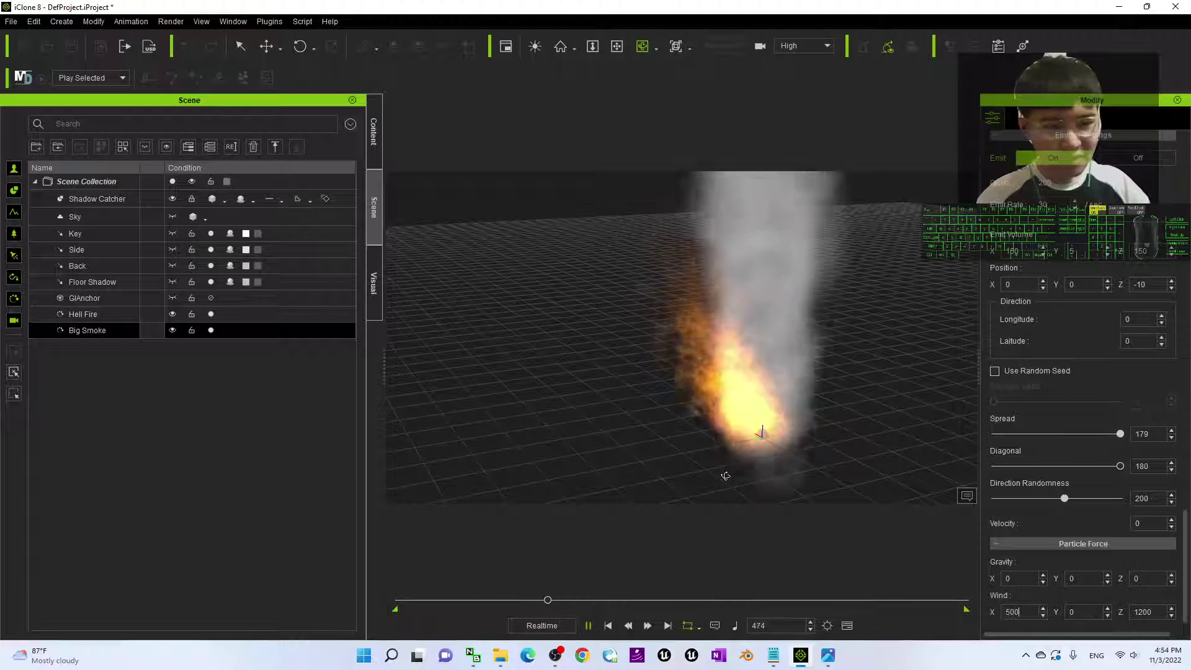
drag(891, 349, 479, 312)
right_drag(477, 311, 827, 441)
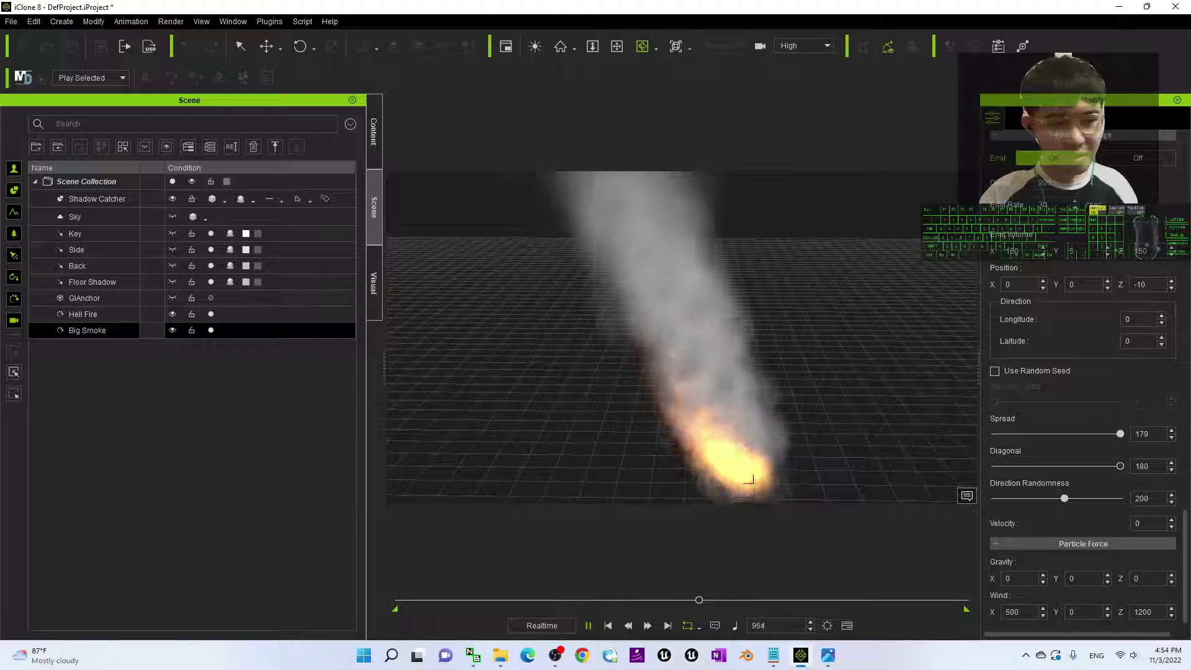
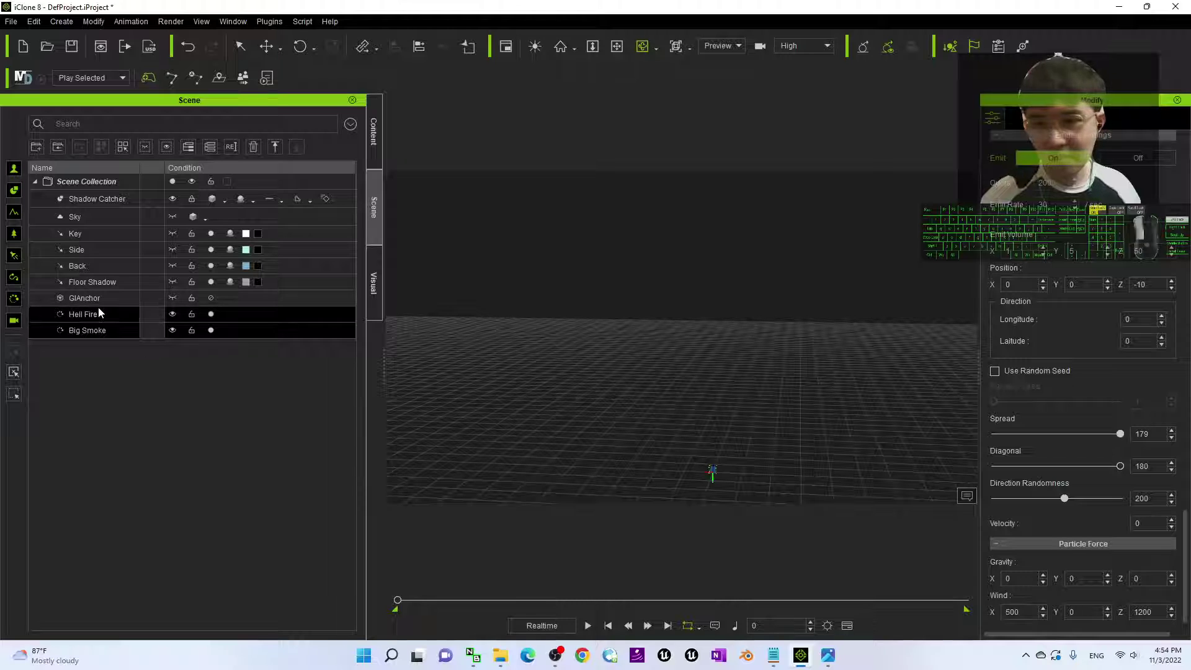
- Select only the Big Smoke particle, play the animation and set the smoke's Size Multiplier to 0.25, viewing it from different angles
click(91, 333)
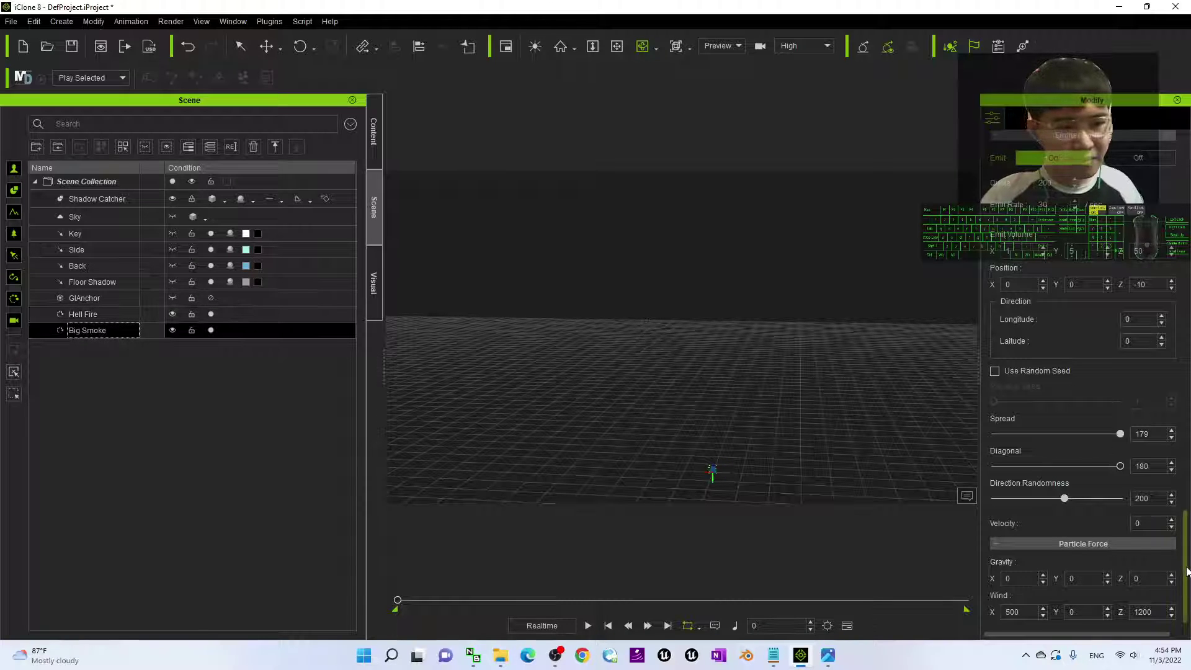
scroll(1186, 571, up, 5)
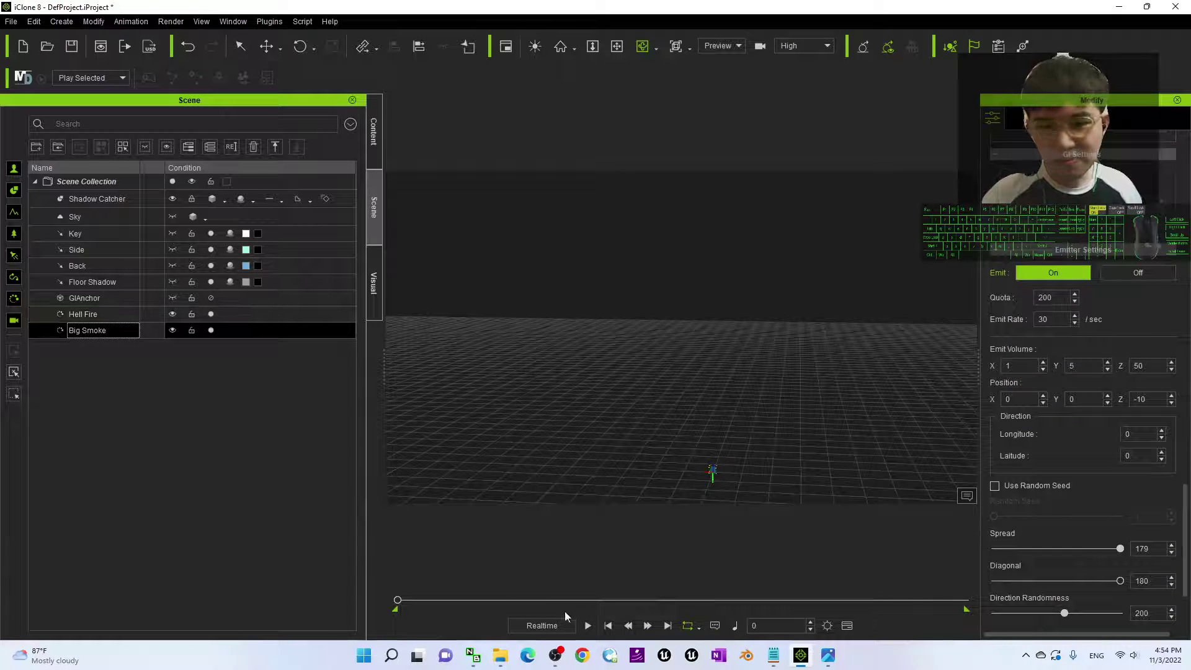
click(589, 626)
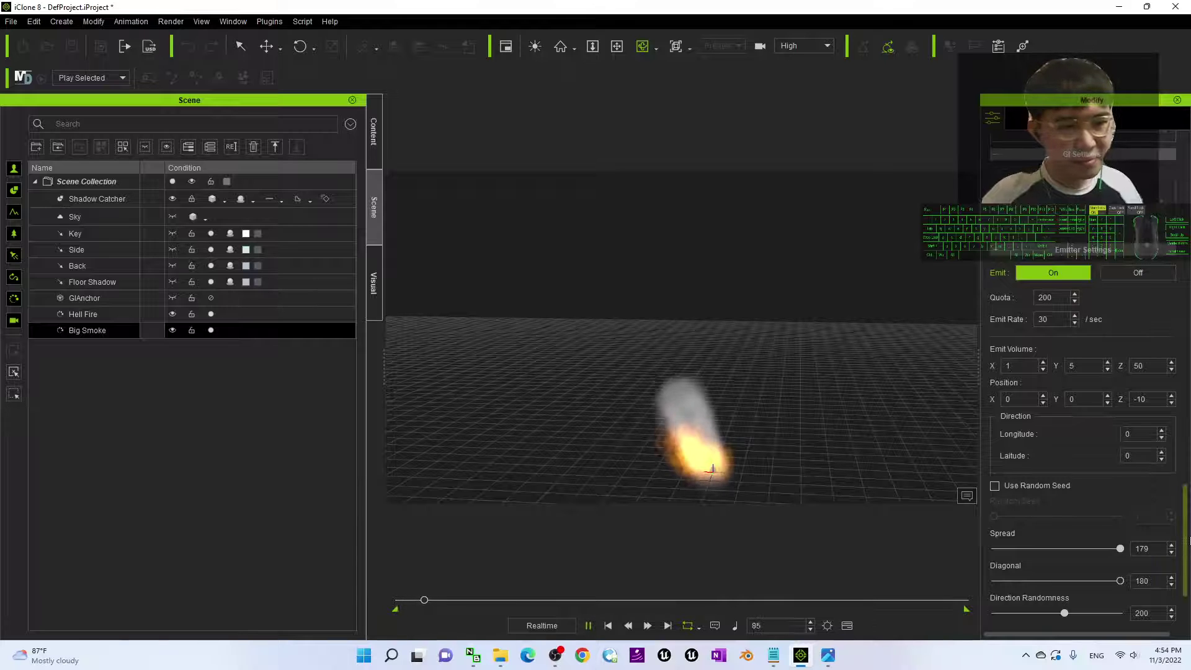
scroll(1187, 539, up, 5)
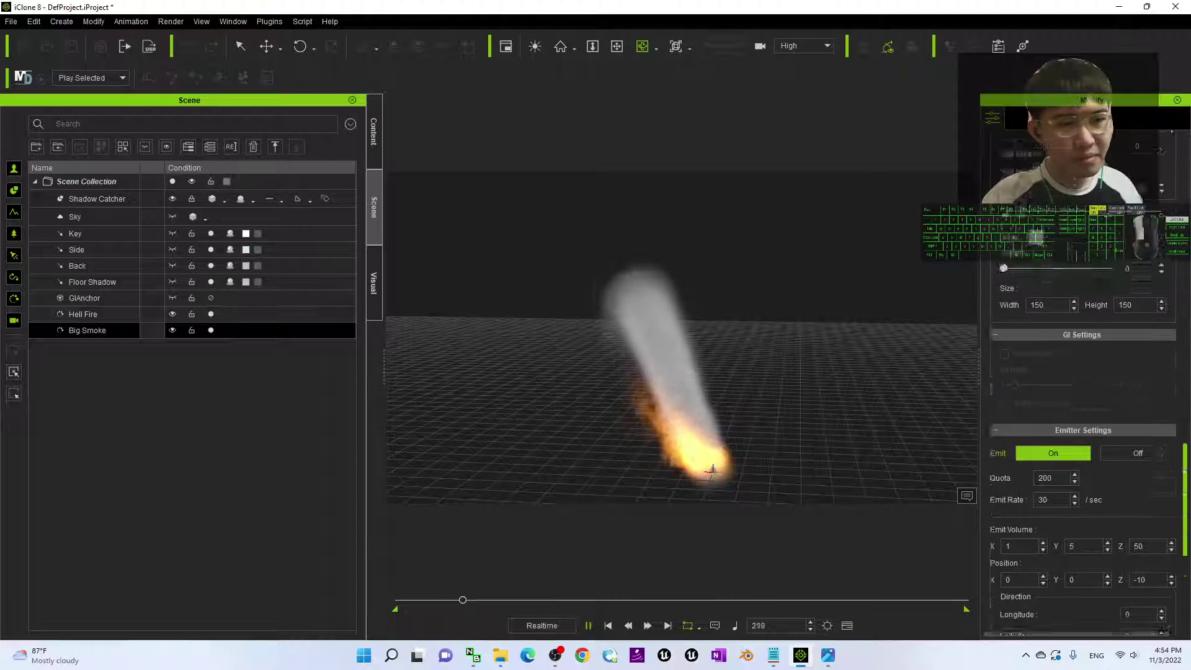
scroll(1185, 540, up, 4)
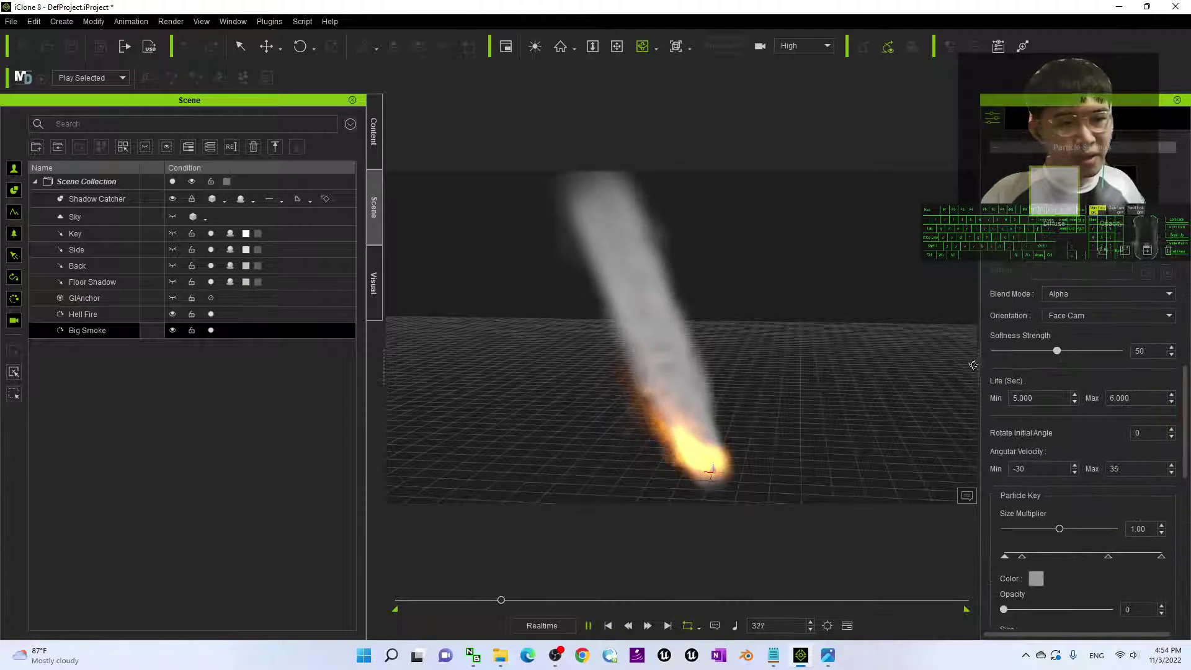
drag(753, 368, 953, 420)
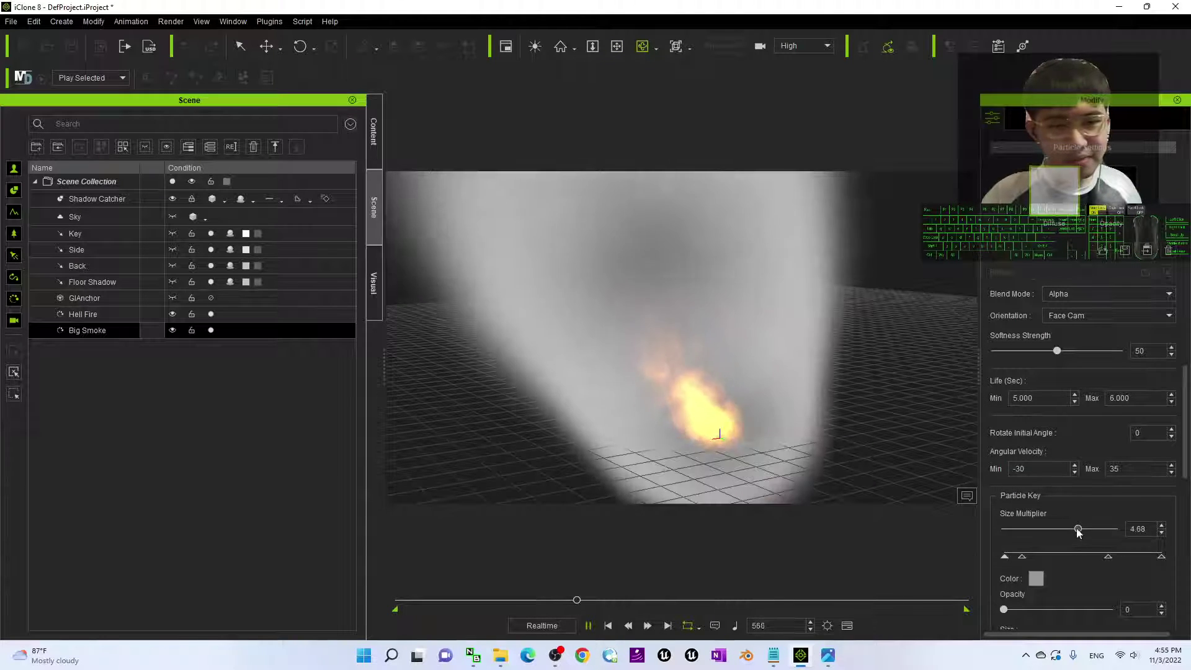
drag(1078, 534, 1040, 529)
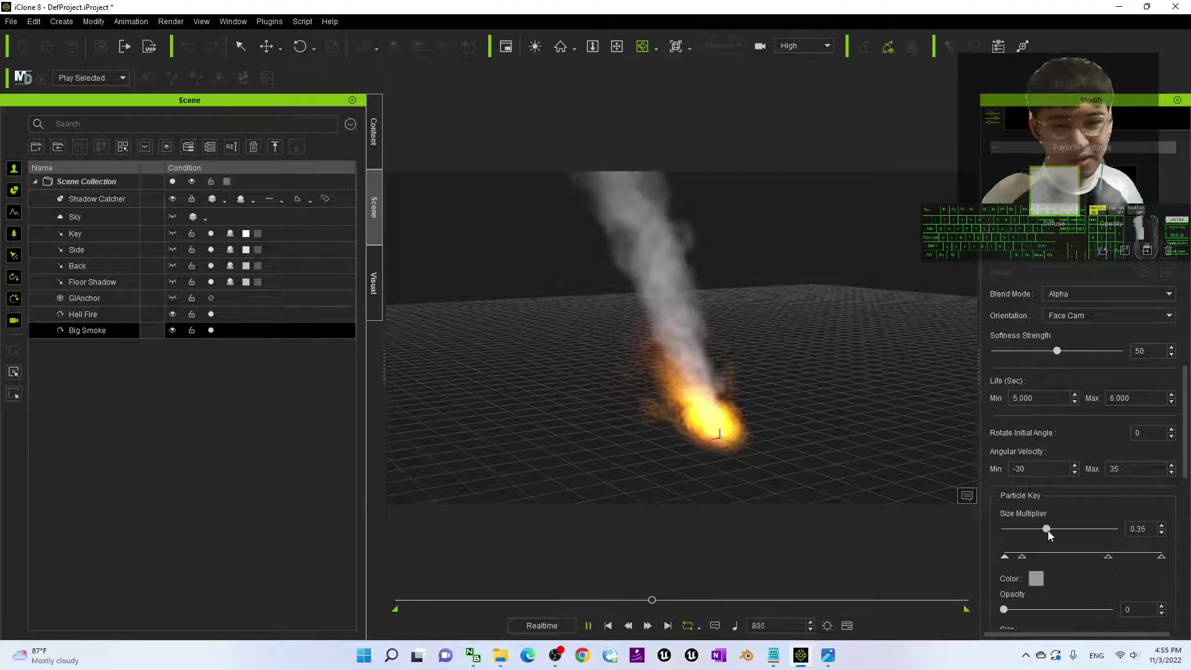
drag(800, 429, 583, 414)
key(x)
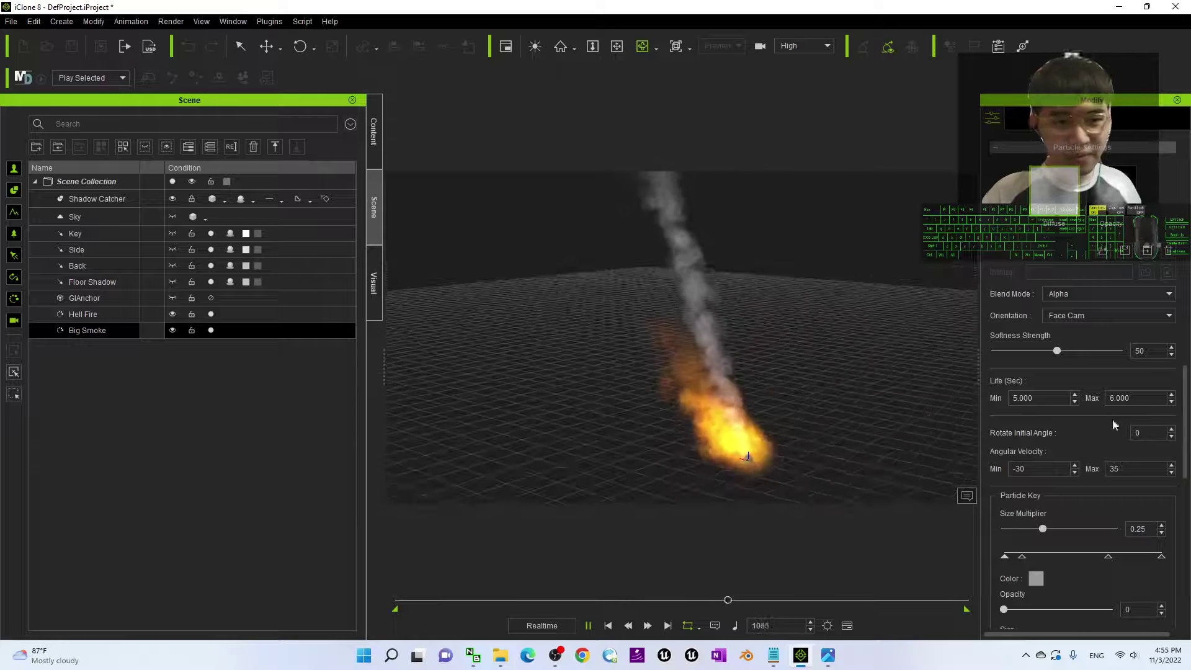
- Try Big Smoke's Wind X at 700 and compare the smoke's direction with the fire from different angles
drag(1186, 437, 1187, 468)
scroll(1186, 468, down, 5)
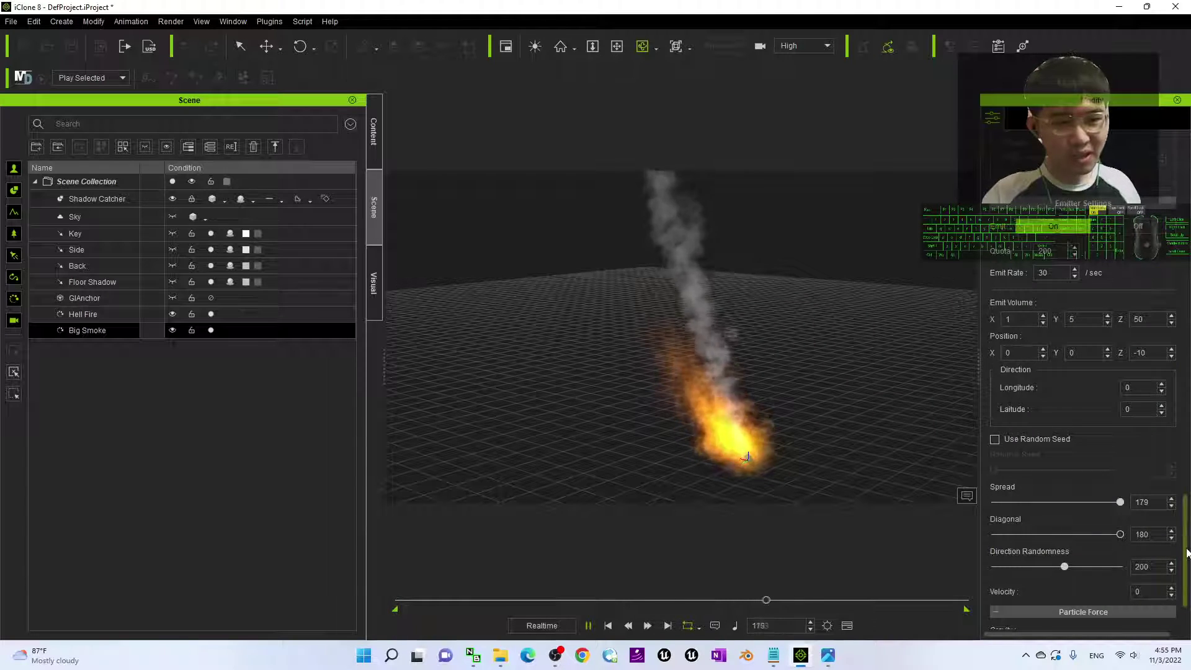
scroll(1186, 552, down, 2)
drag(794, 482, 881, 484)
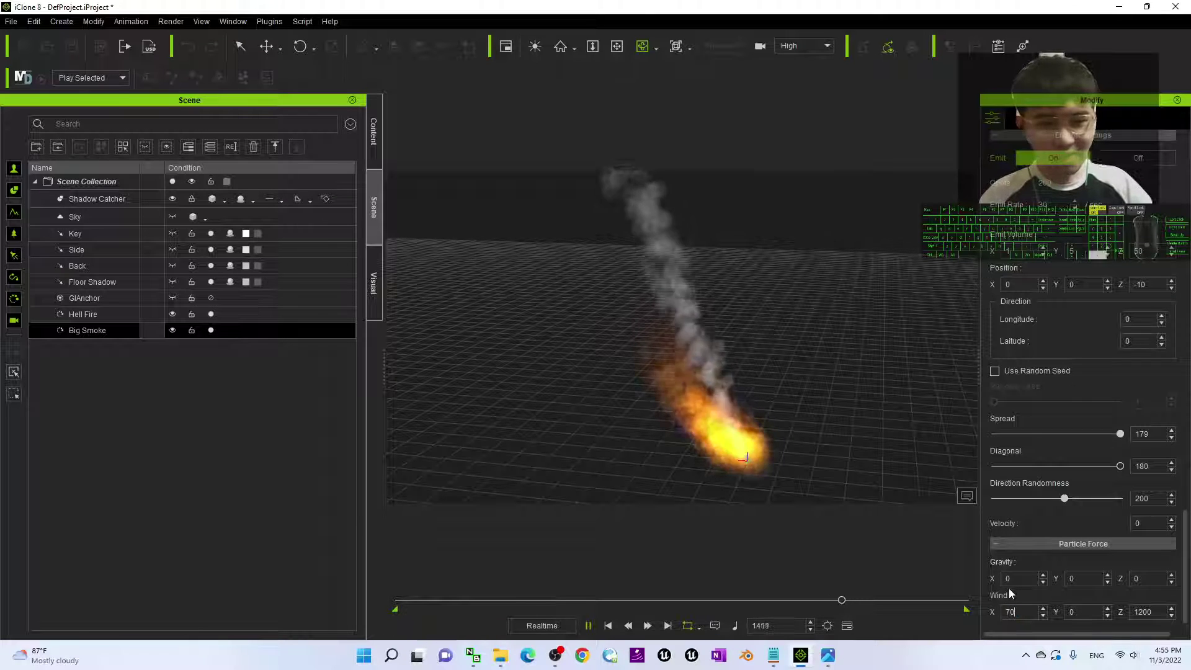
text(0)
key(Return)
right_drag(858, 489, 751, 385)
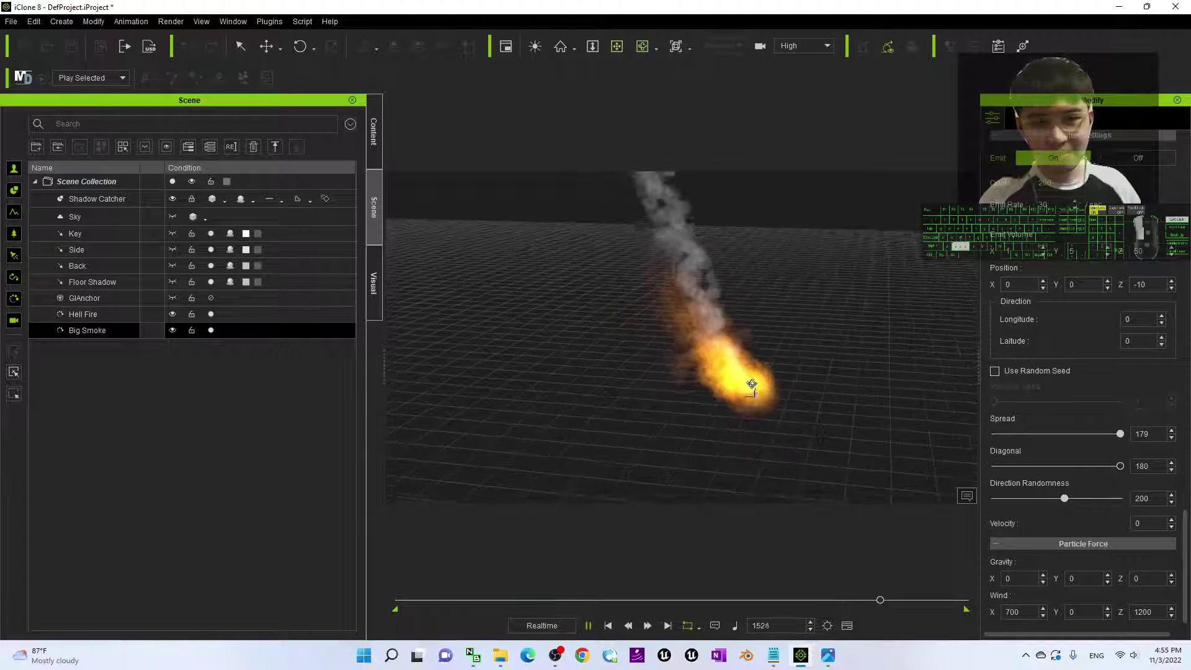
drag(752, 384, 881, 434)
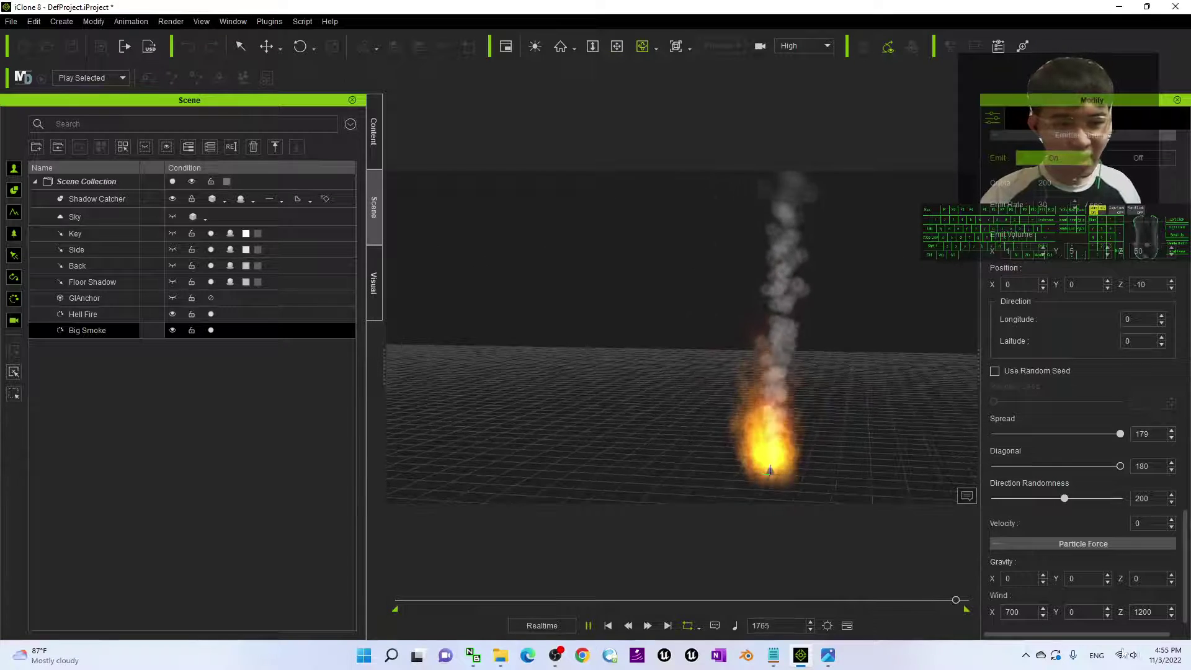
- Set Big Smoke's Wind Y to 200 and Wind X to 900, and check the smoke's direction from different angles
drag(1085, 611, 938, 571)
text(200)
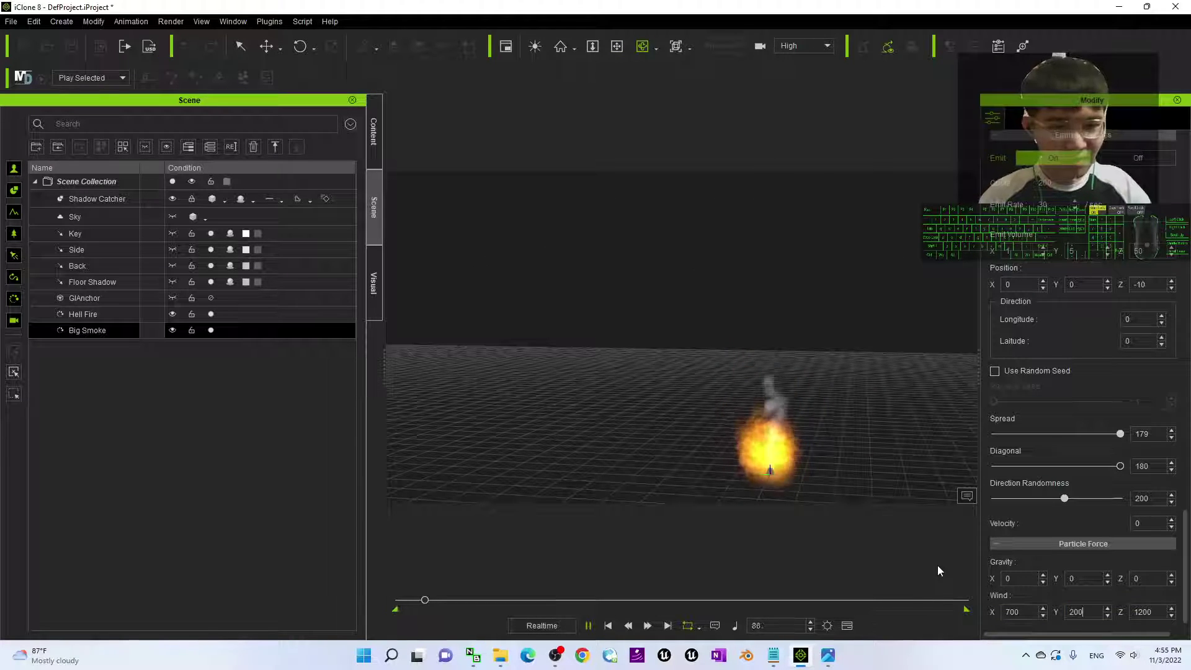
drag(728, 360, 1188, 378)
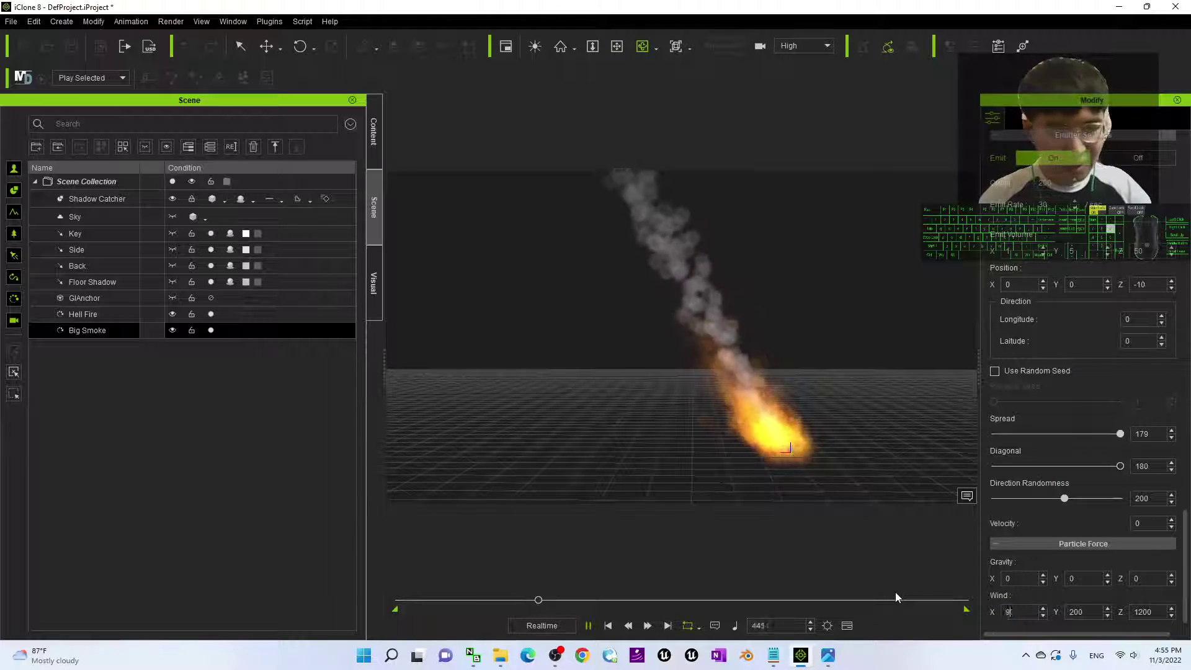
text(900)
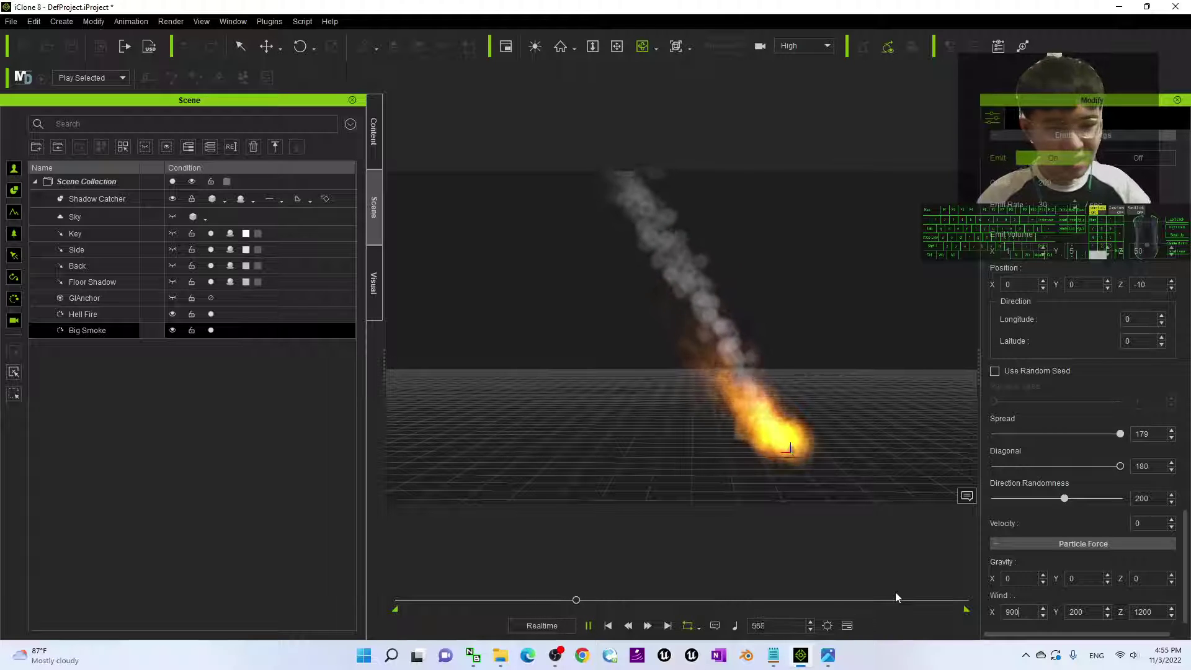
key(Return)
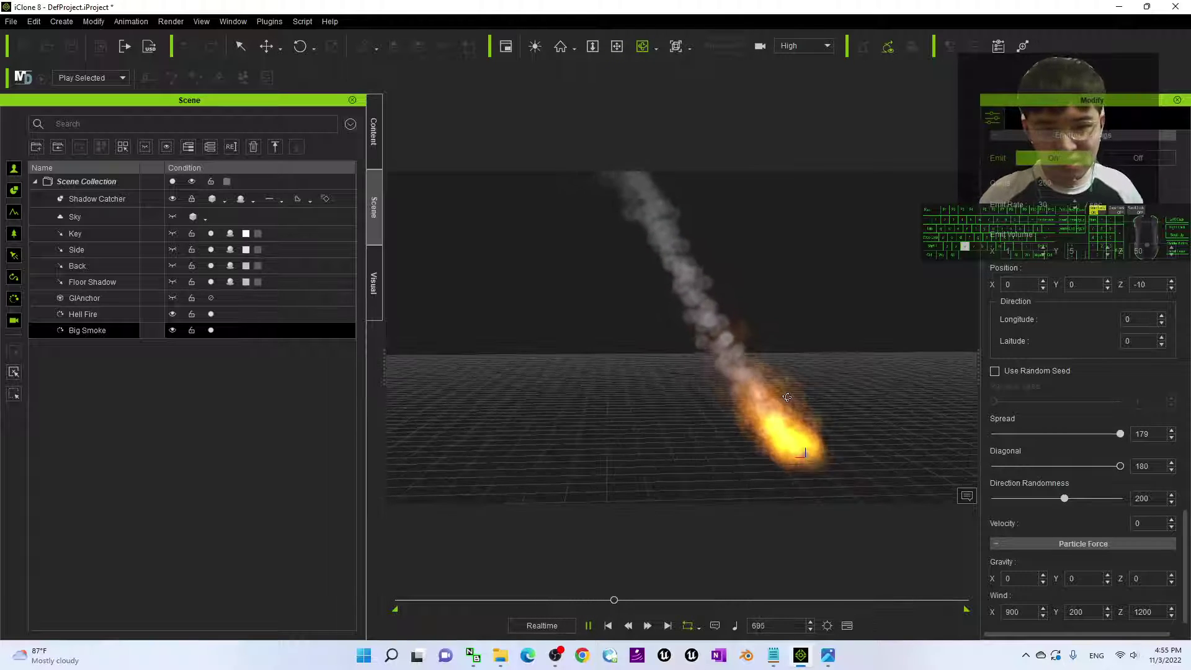
drag(838, 415, 799, 452)
key(x)
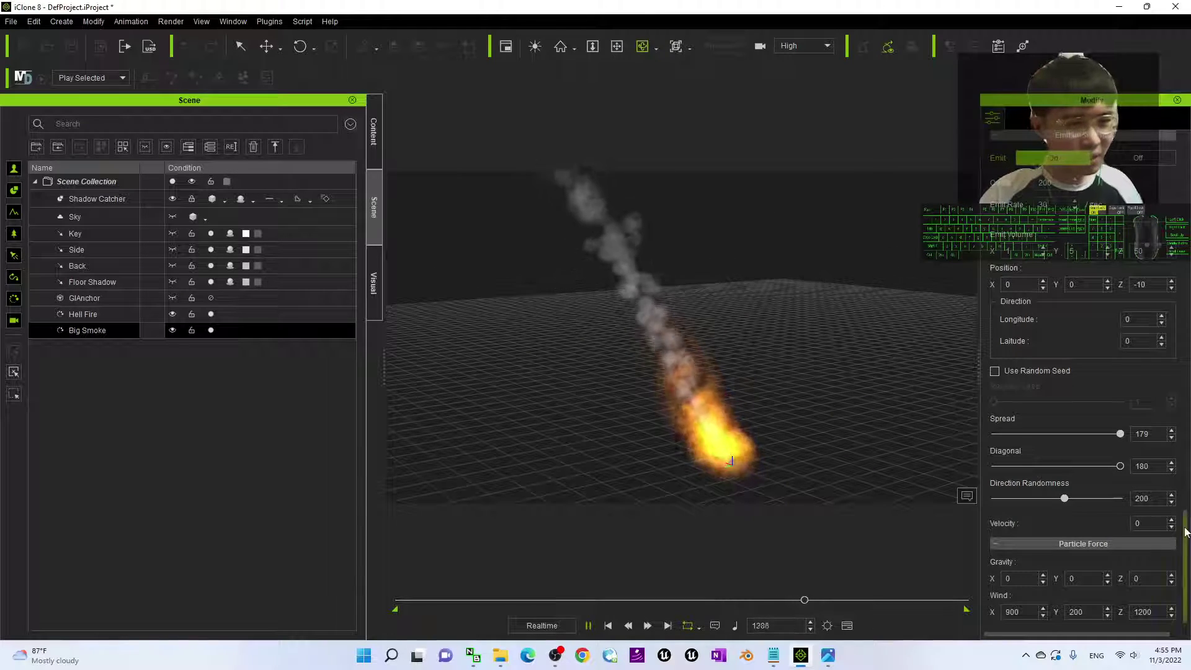
- Set Big Smoke's Size Multiplier to 0.56 and view the thicker smoke from different angles
scroll(1187, 530, up, 10)
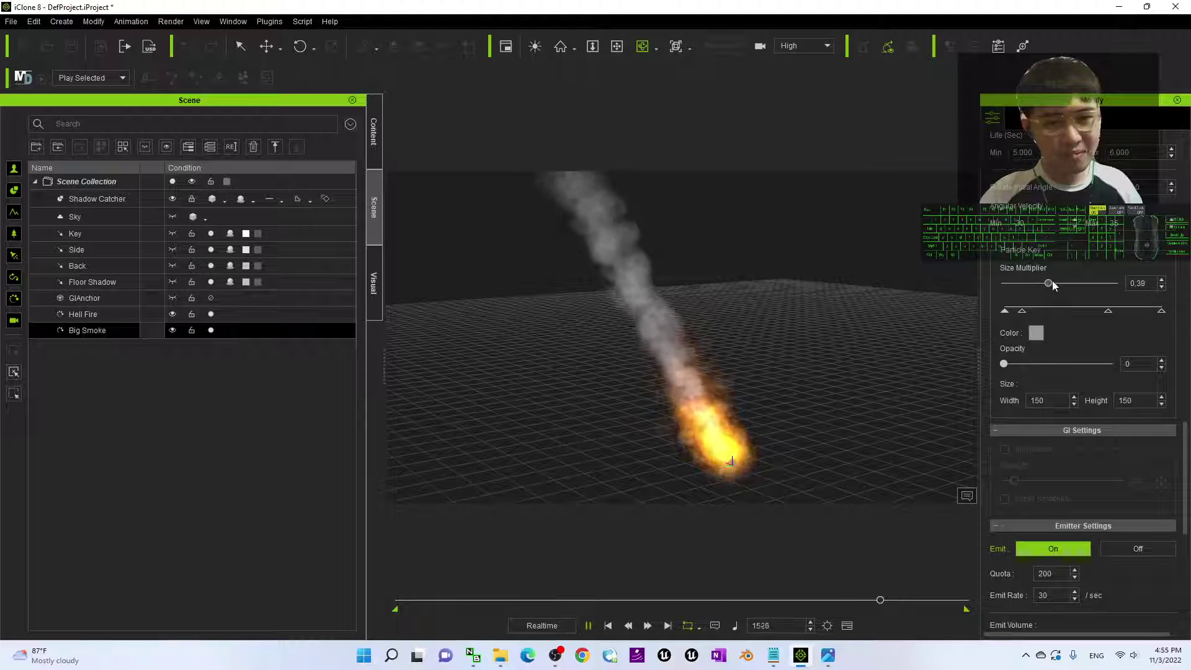
drag(813, 411, 570, 412)
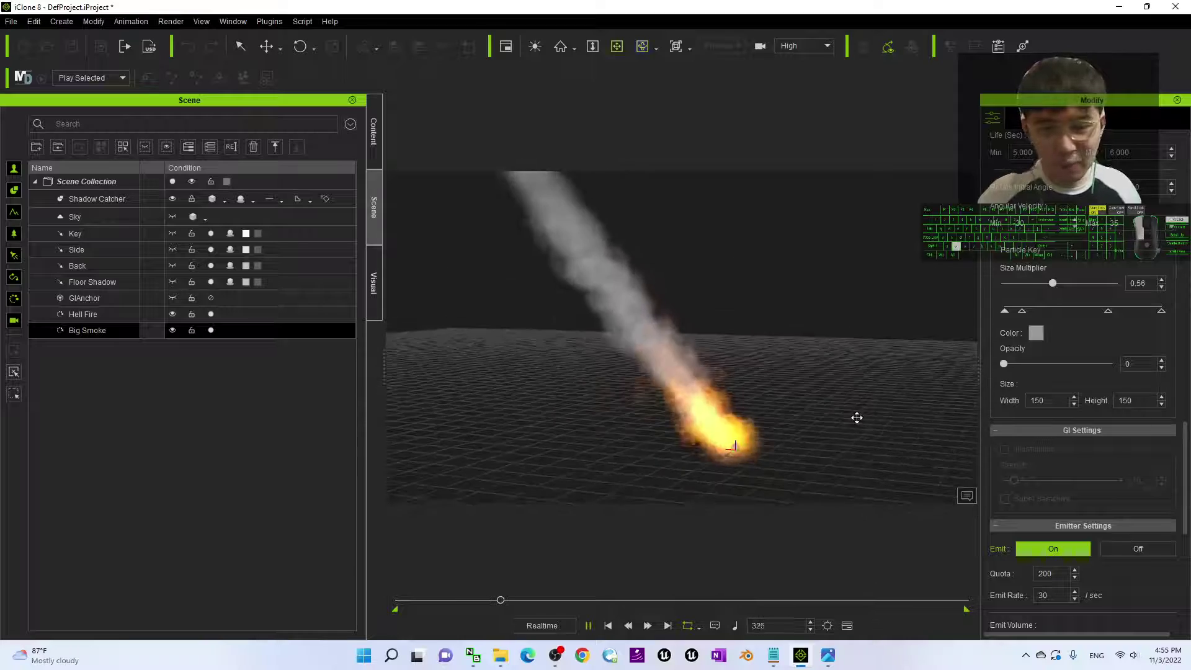
- Look over notes.txt in Notepad and the cover.jpg image in the photo viewer, and return to iClone
click(774, 655)
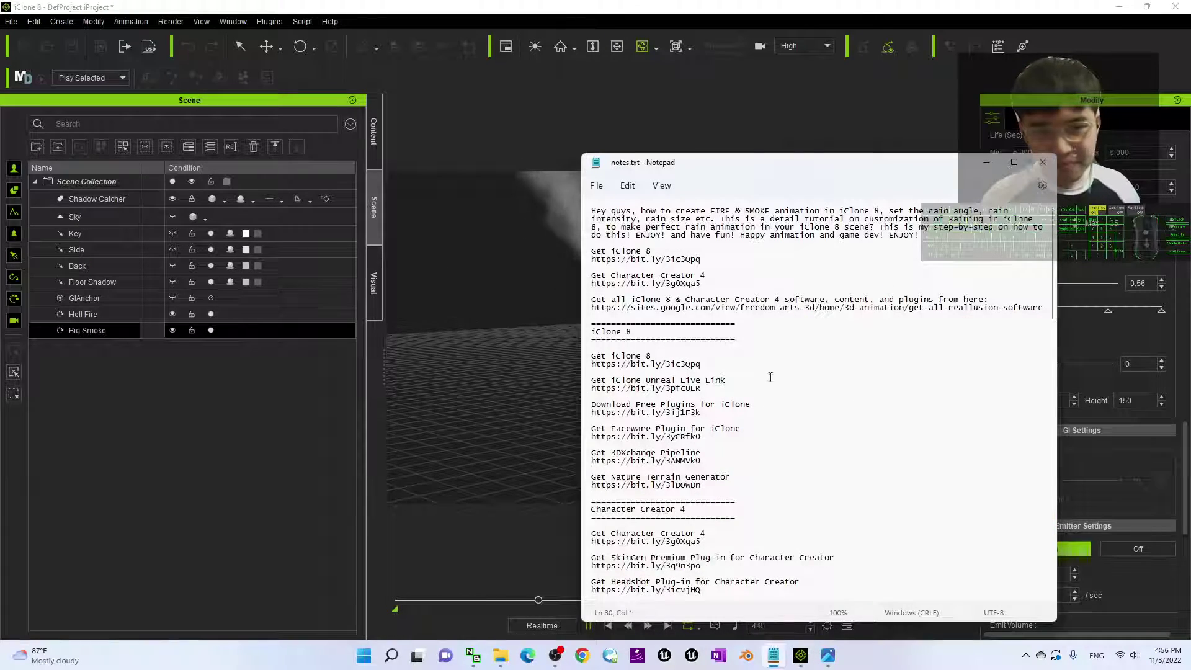
click(801, 655)
click(828, 658)
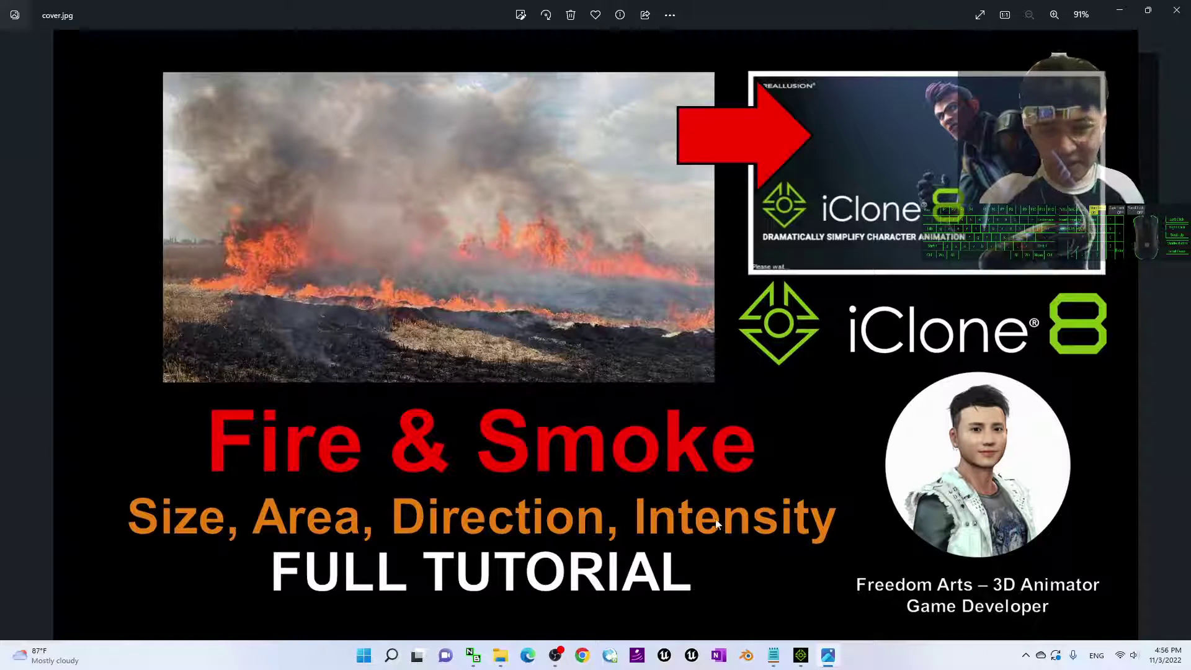
click(801, 657)
- Select only the Hell Fire particle and view the fire up close
middle_drag(757, 479, 754, 390)
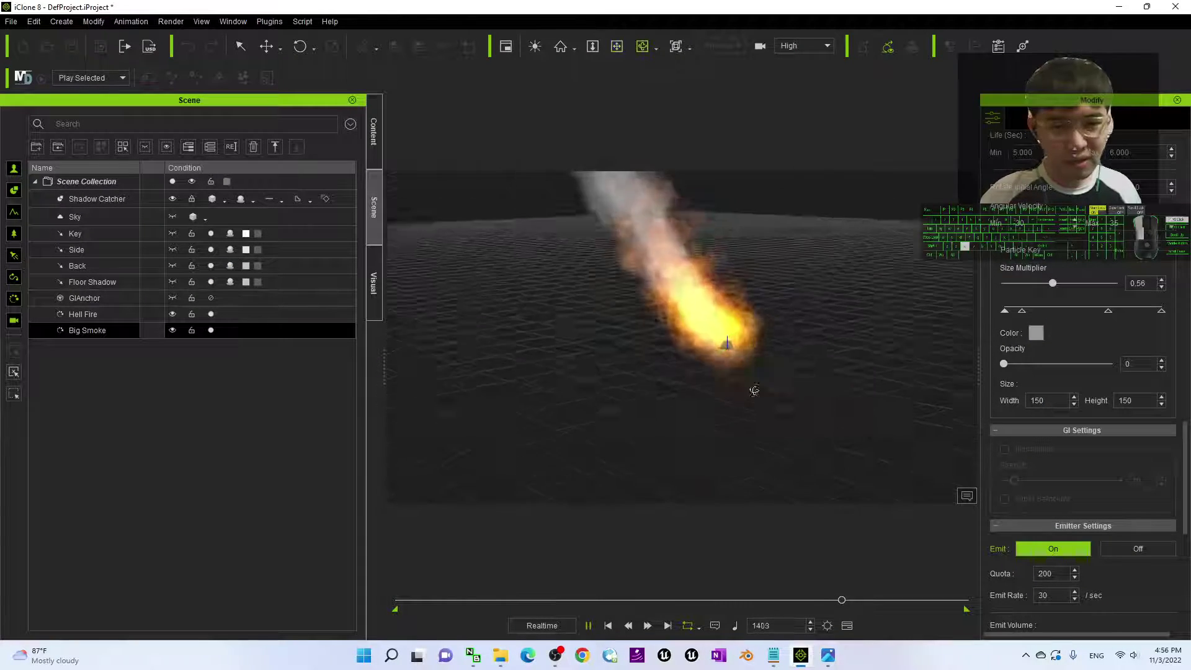
mouse_move(754, 390)
mouse_down()
mouse_move(1021, 437)
mouse_move(745, 383)
mouse_up()
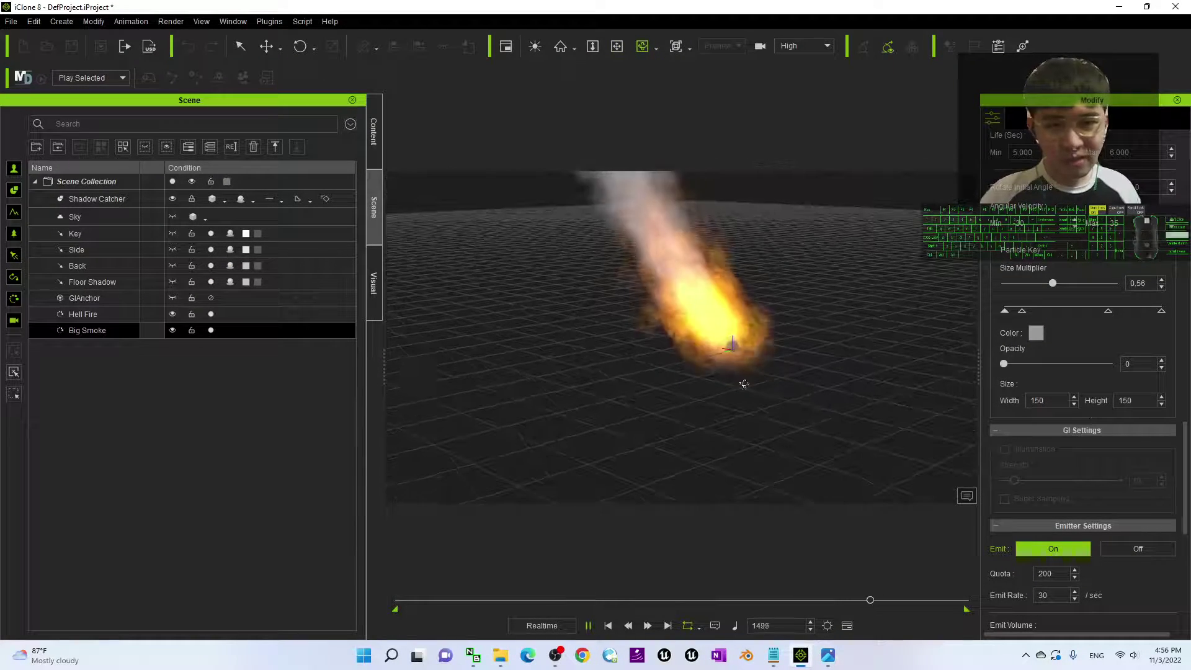
ctrl+click(91, 315)
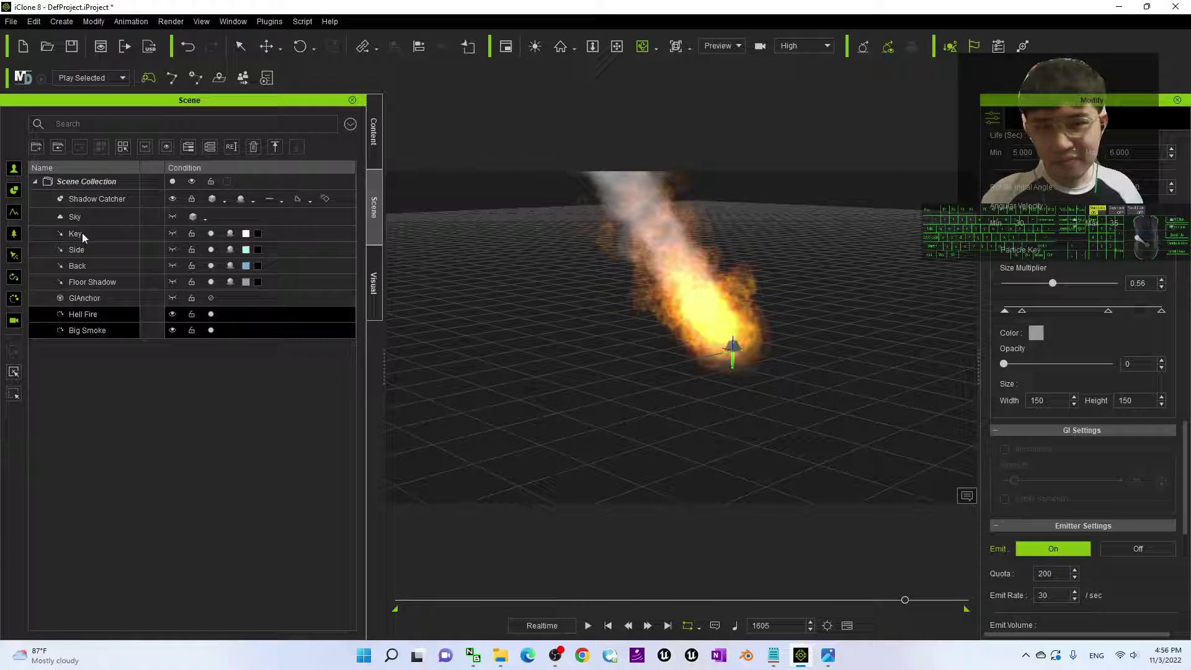
click(101, 319)
scroll(719, 327, up, 2)
key(x)
drag(731, 319, 726, 453)
key(c)
drag(835, 422, 845, 445)
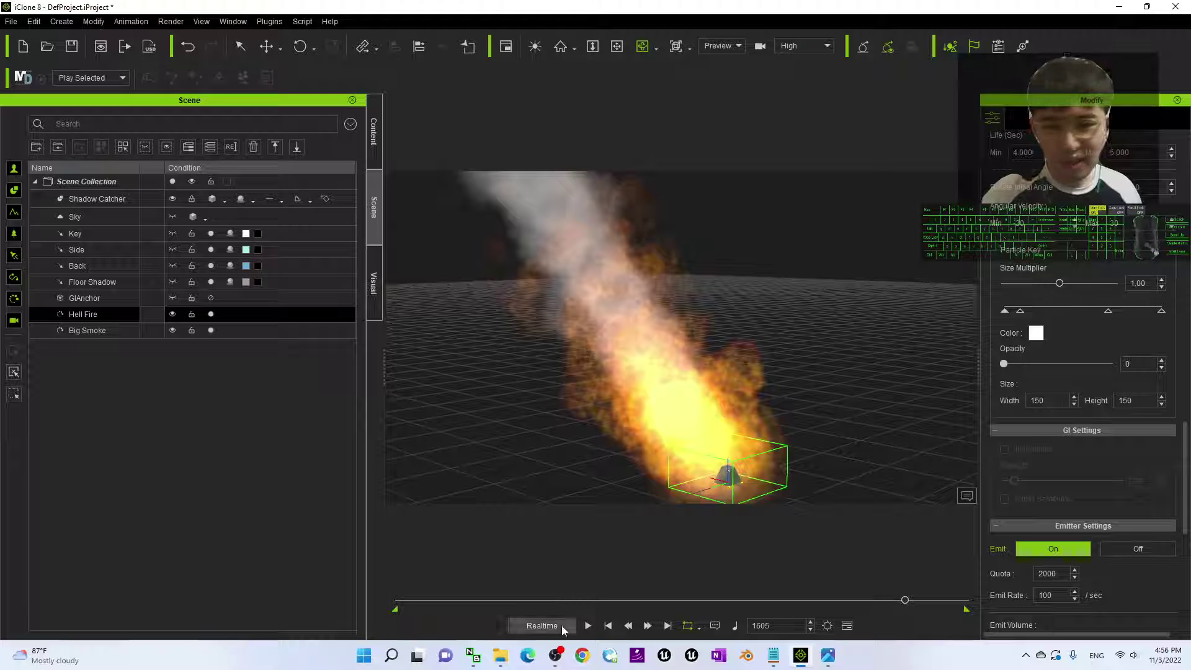
- Resume playback, set Hell Fire's Size Multiplier to 1.38 and view the fire and smoke from different angles
click(588, 626)
scroll(778, 421, down, 2)
drag(784, 407, 788, 390)
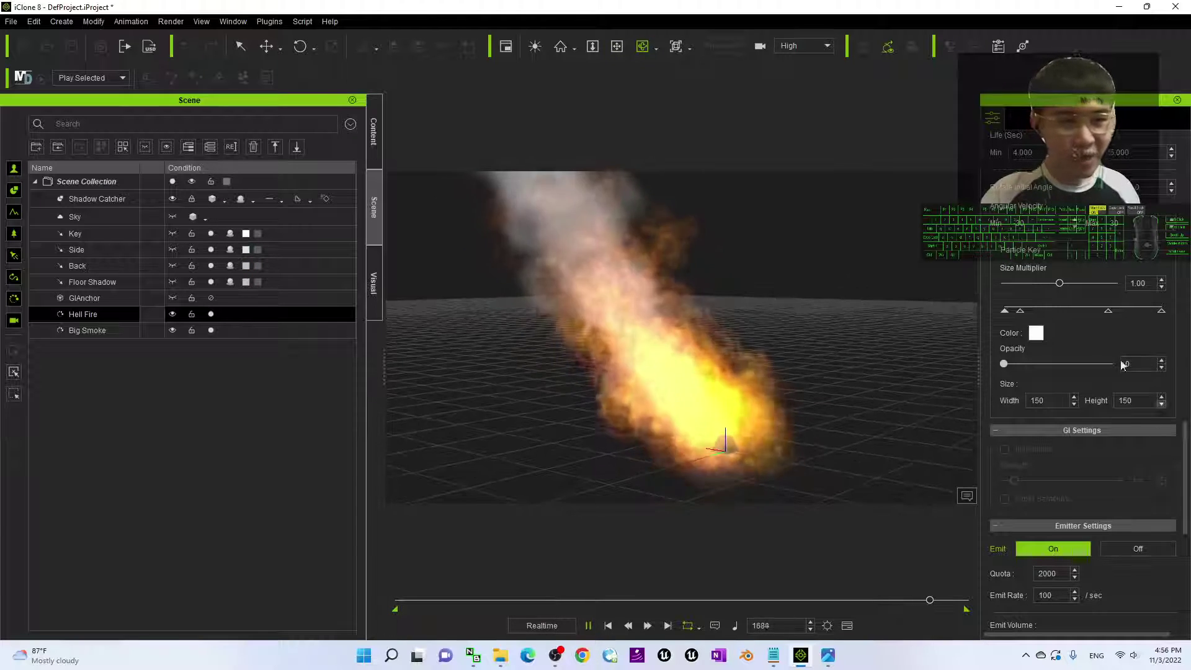
mouse_move(1058, 283)
mouse_down()
mouse_move(1045, 290)
mouse_move(1073, 285)
mouse_move(1055, 286)
mouse_up()
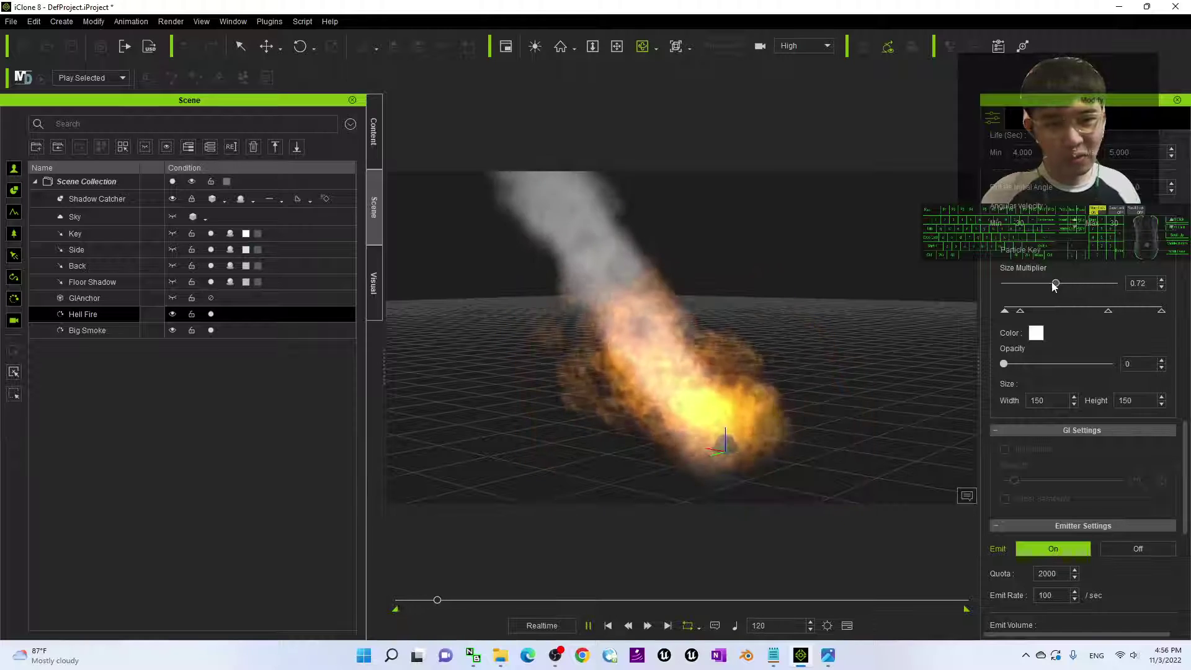
scroll(769, 356, down, 3)
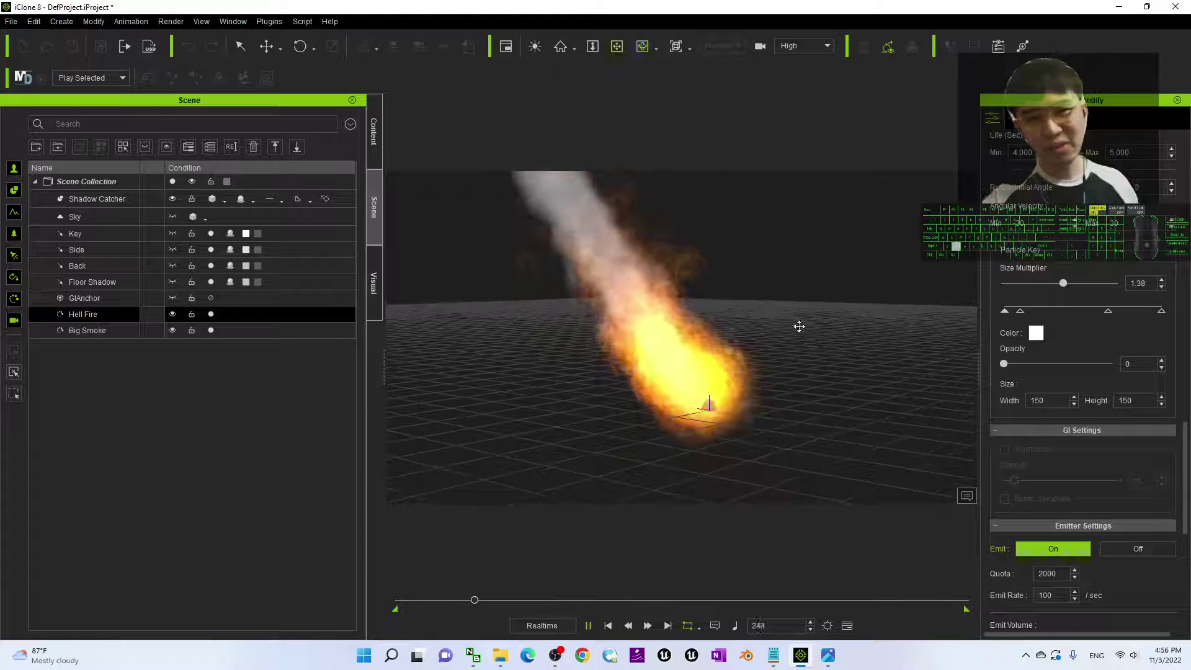
drag(798, 327, 843, 352)
right_drag(843, 352, 1182, 341)
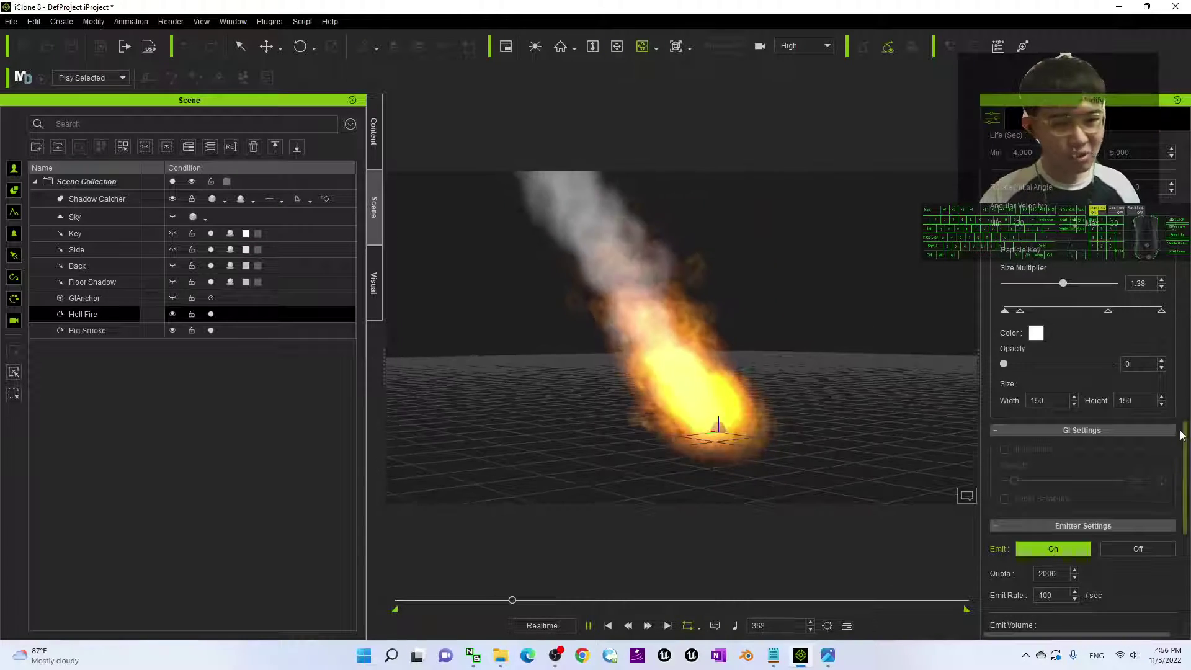
- Look at Hell Fire's emitter settings and the playing effect, and switch to the cover.jpg image in the photo viewer
drag(1183, 435, 1185, 494)
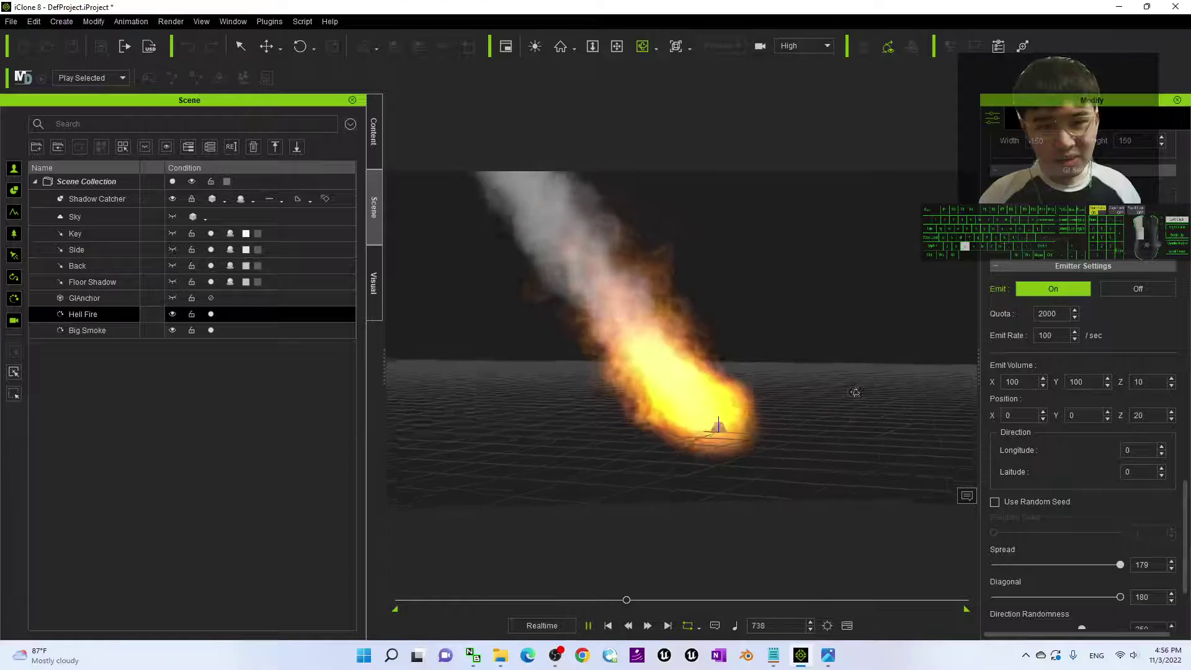
right_drag(854, 393, 968, 479)
click(829, 655)
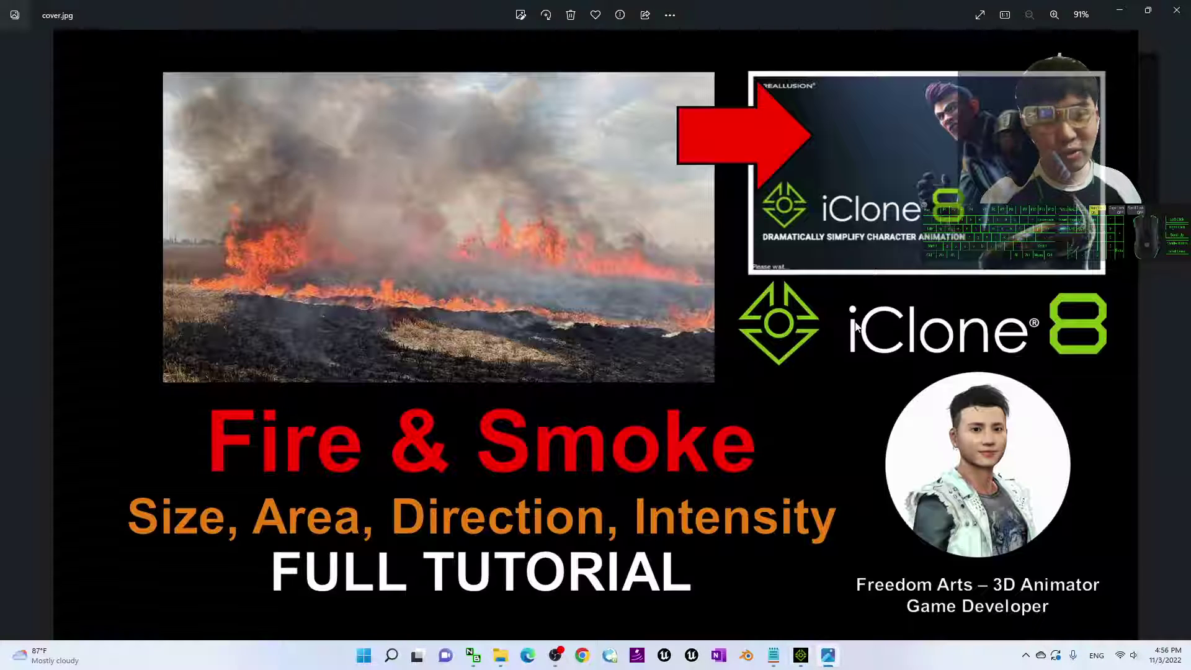